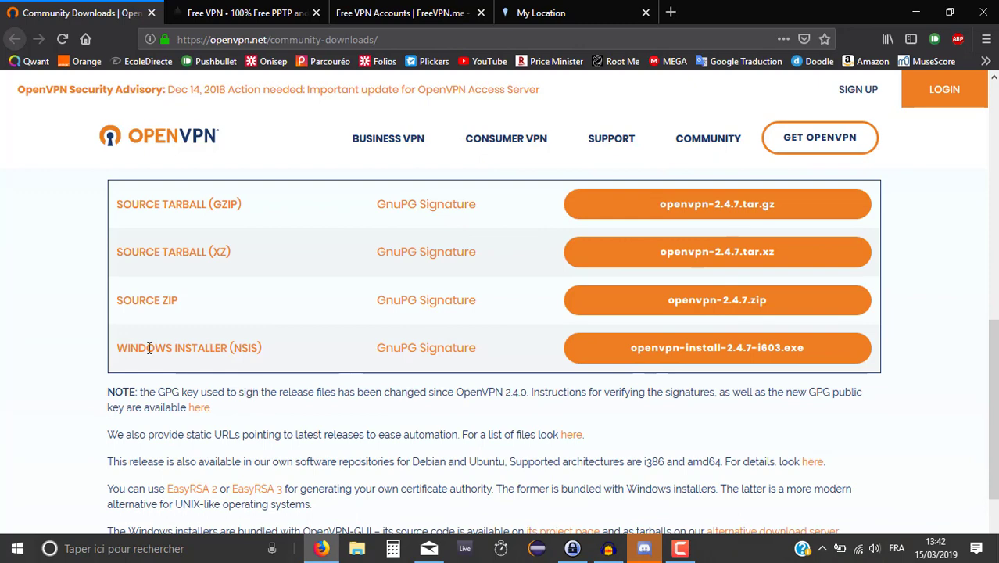
Download the Windows installer openvpn-install-2.4.7-i603.exe to the Téléchargements folder, replacing the existing copy.
{"action": "triple_click", "coordinate": [264, 366]}
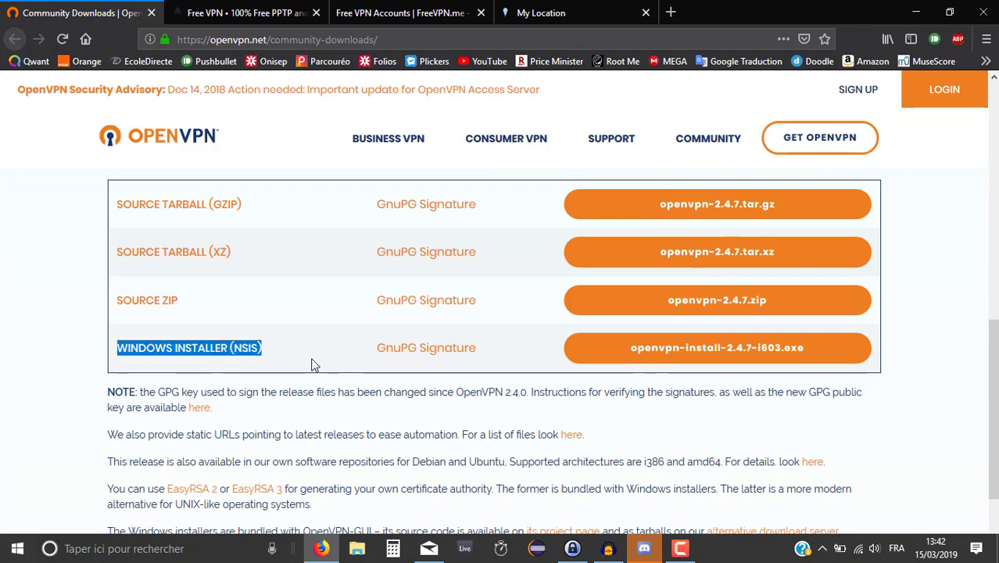
{"action": "left_click", "coordinate": [215, 356]}
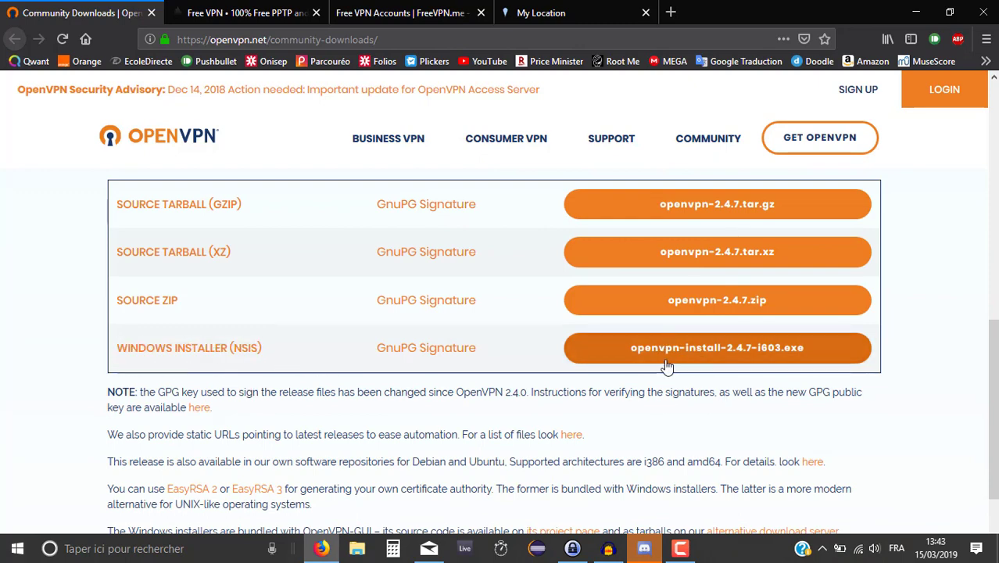
{"action": "left_click", "coordinate": [689, 353]}
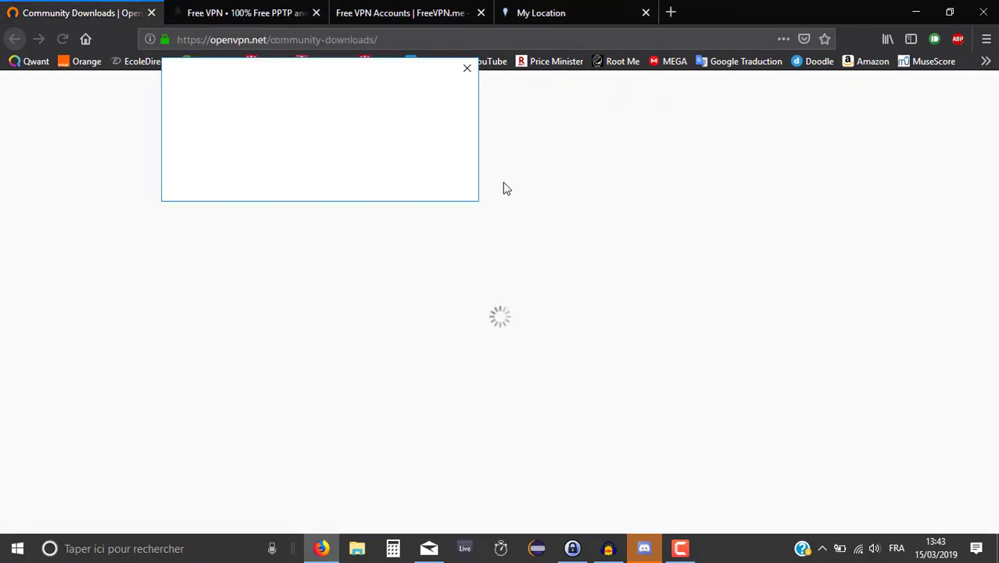
{"action": "left_click", "coordinate": [381, 186]}
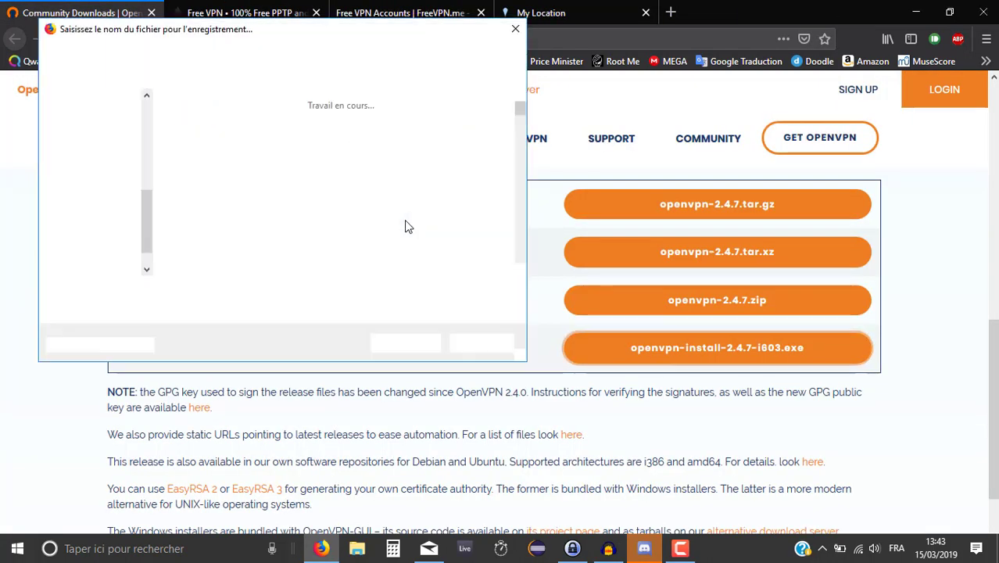
{"action": "left_click", "coordinate": [117, 211]}
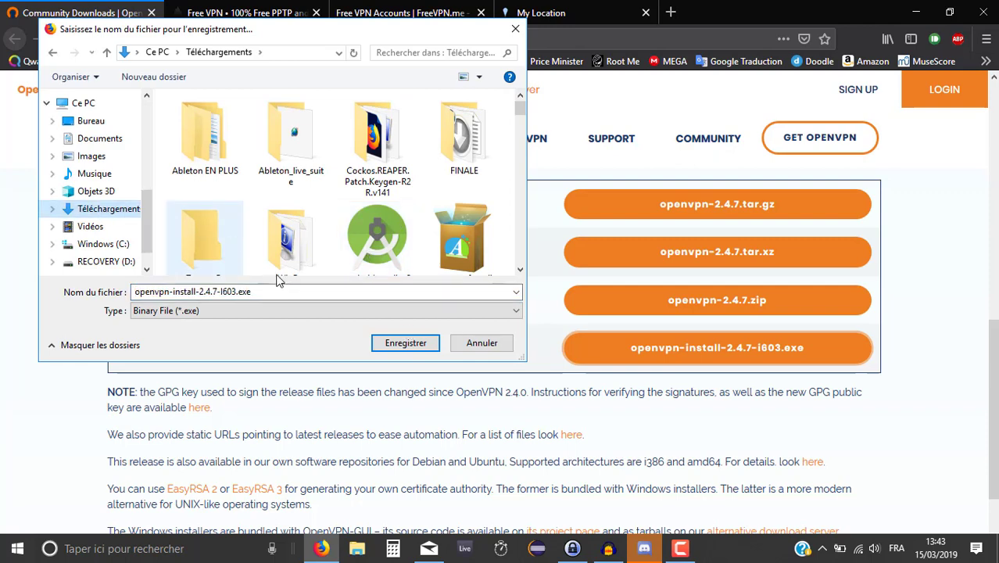
{"action": "left_click", "coordinate": [405, 343]}
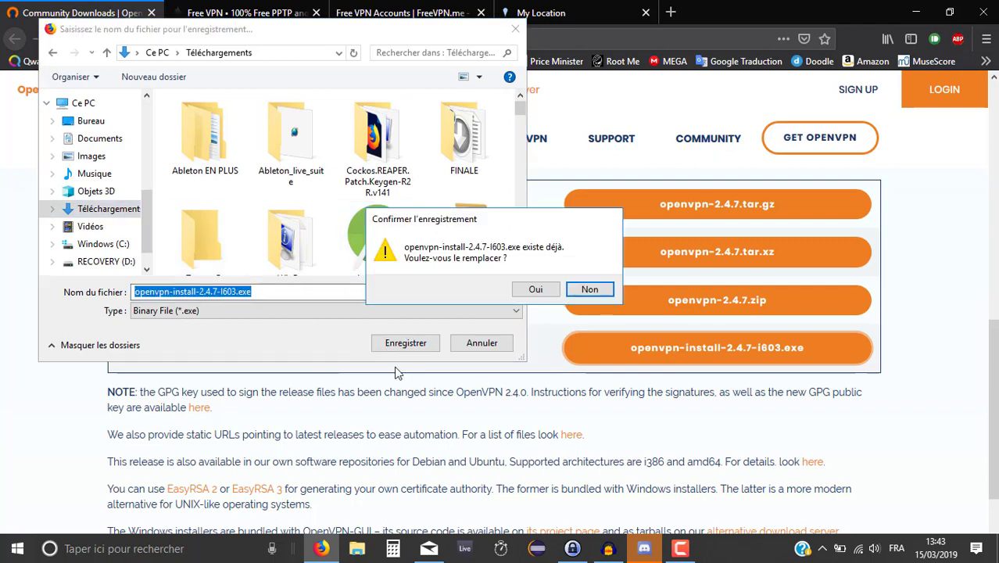
{"action": "left_click", "coordinate": [534, 290]}
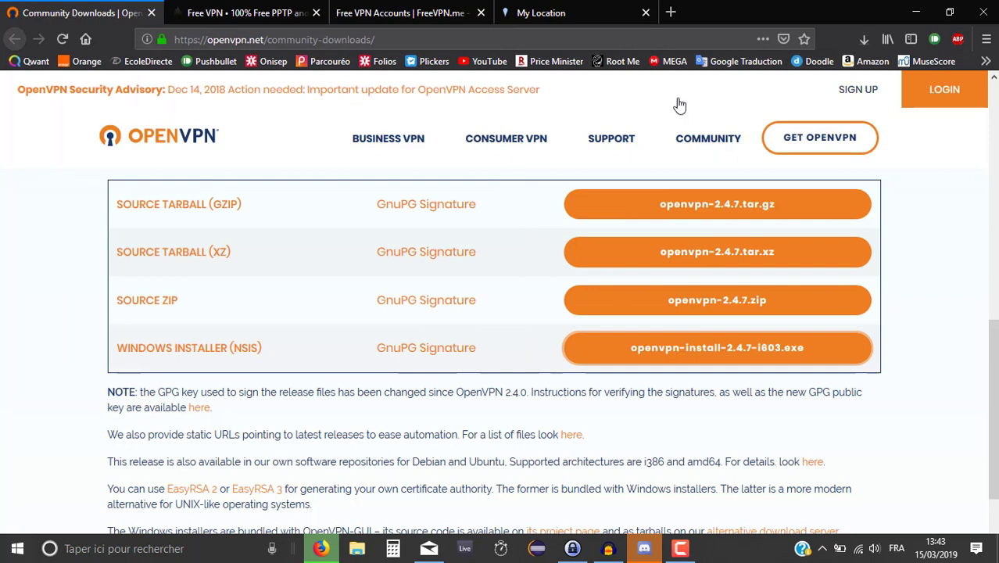
Show the downloaded OpenVPN installer in its folder, run it, and close the folder window.
{"action": "left_click", "coordinate": [865, 41]}
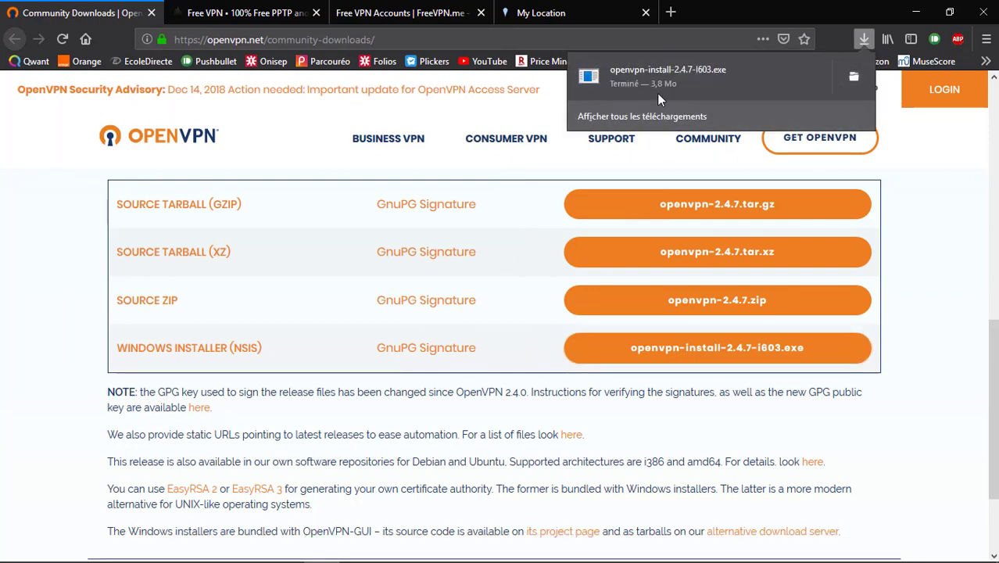
{"action": "left_click", "coordinate": [846, 80]}
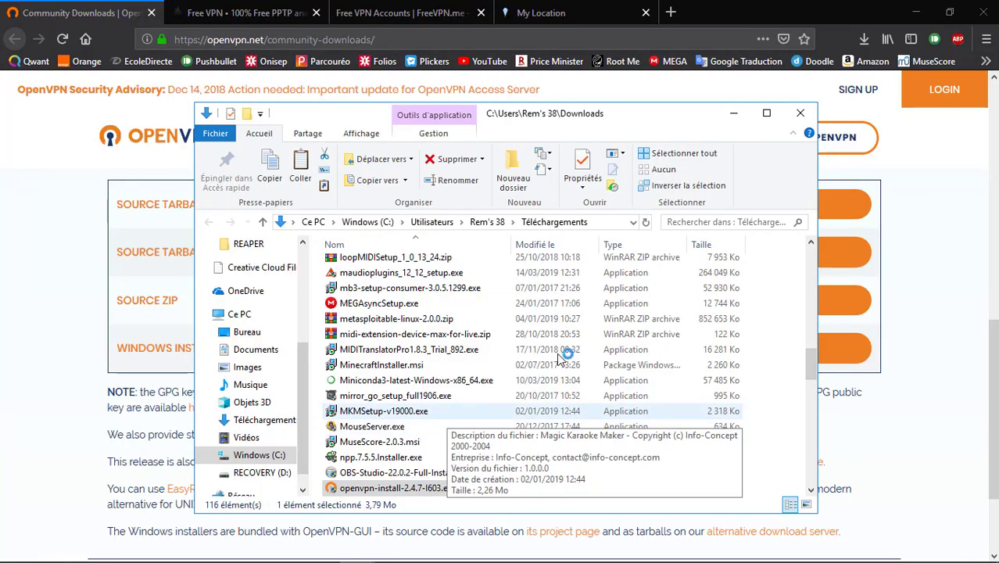
{"action": "left_click", "coordinate": [800, 112]}
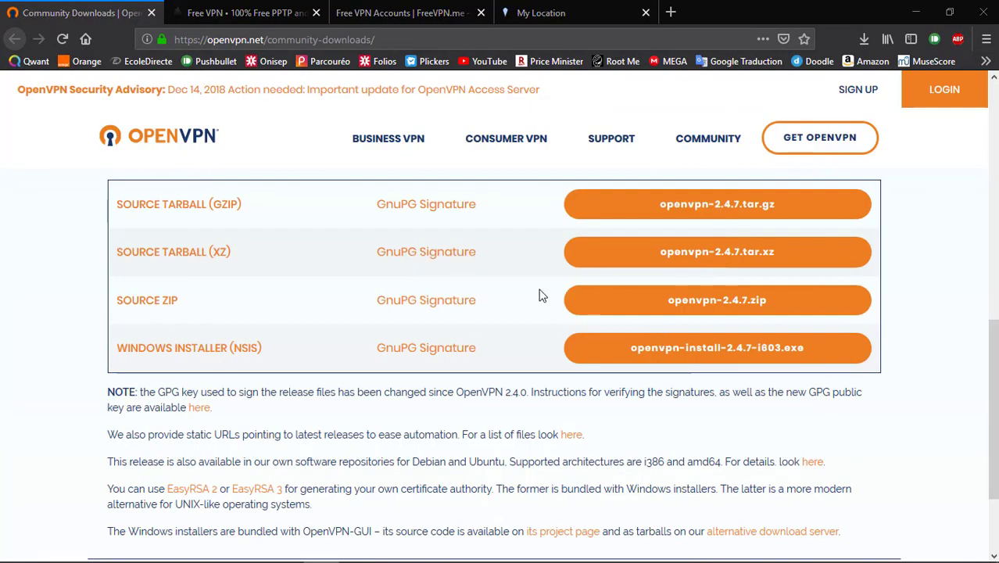
Accept the OpenVPN license agreement and keep the default components, including the options under Advanced.
{"action": "left_click", "coordinate": [581, 406]}
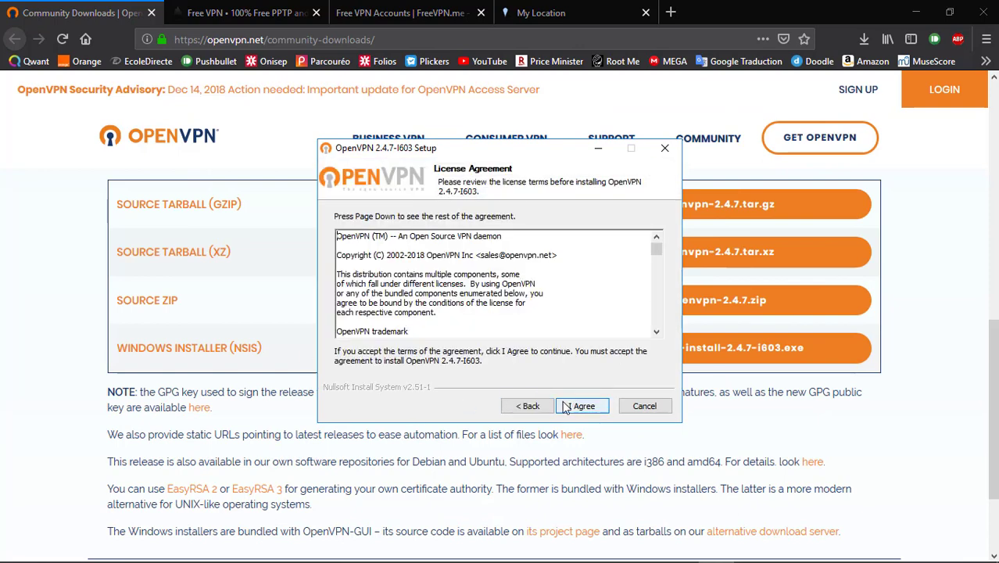
{"action": "left_click", "coordinate": [579, 406]}
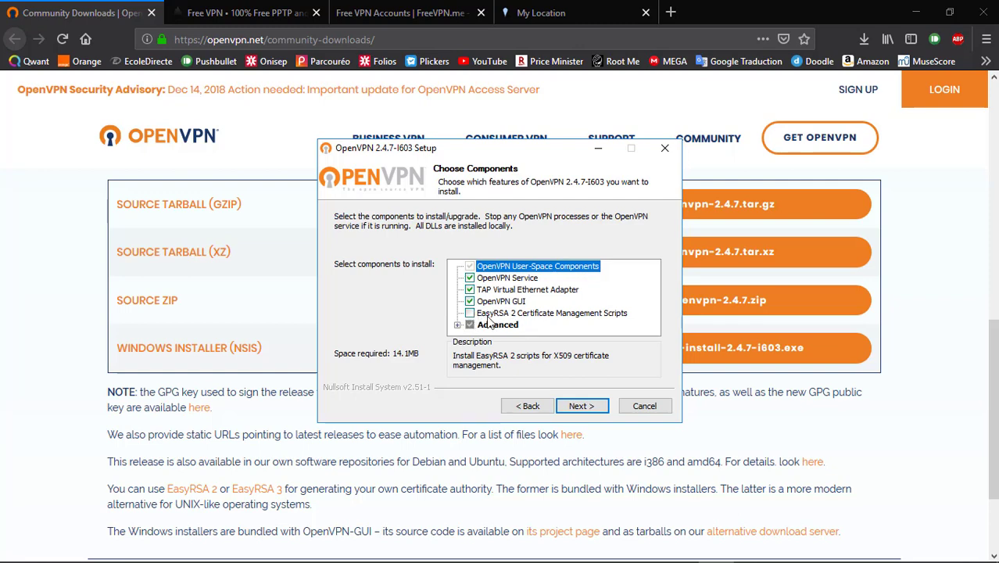
{"action": "left_click", "coordinate": [458, 325]}
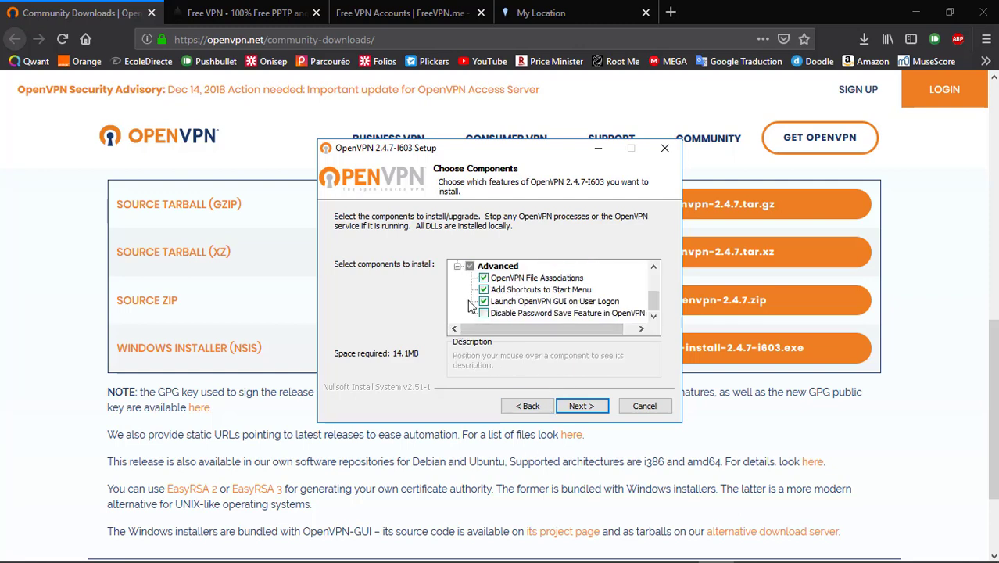
{"action": "left_click", "coordinate": [458, 266]}
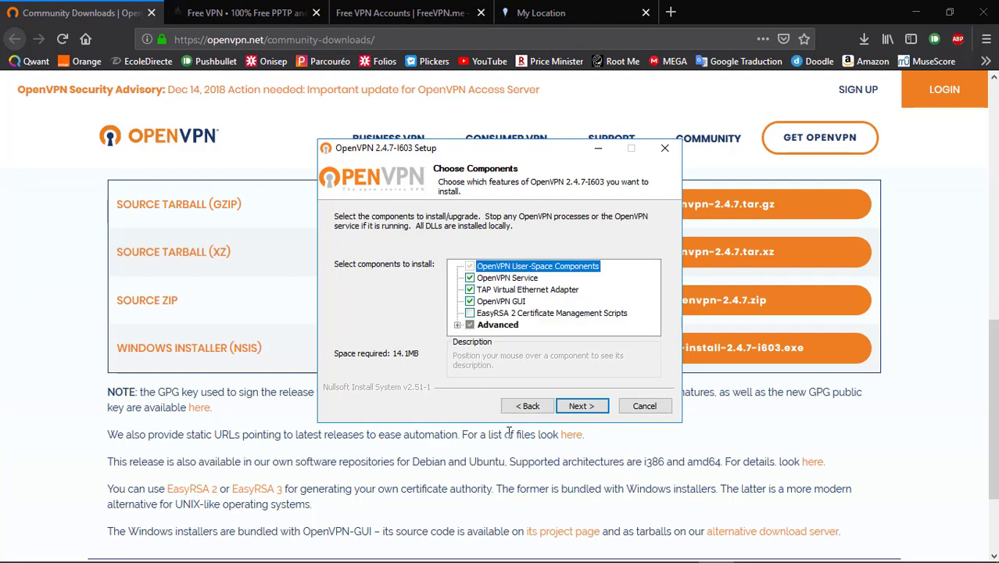
{"action": "left_click", "coordinate": [580, 406]}
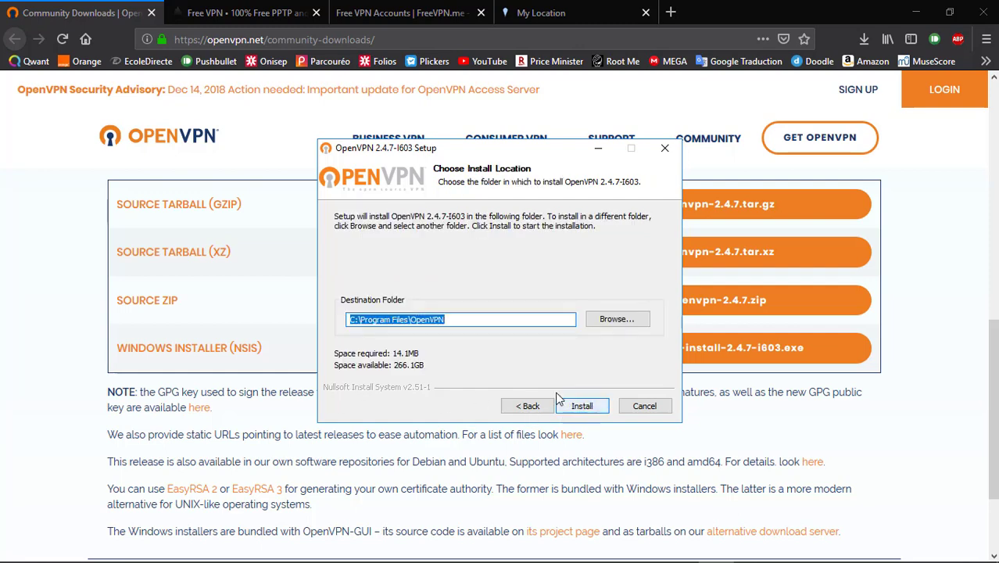
Try to install OpenVPN in C:\Program Files\OpenVPN, declining to close the running OpenVPN-GUI.
{"action": "left_click", "coordinate": [463, 319]}
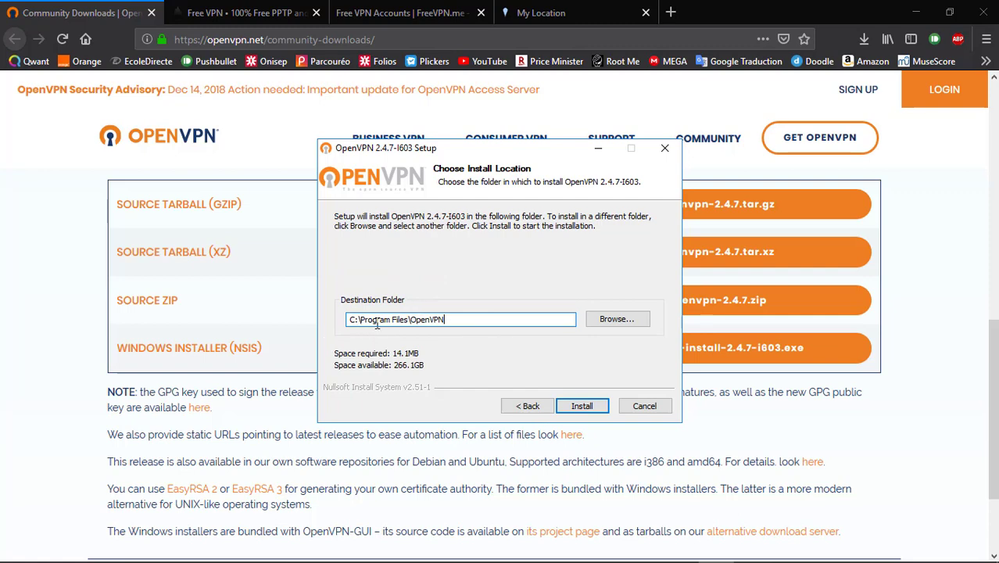
{"action": "left_click_drag", "start_coordinate": [465, 319], "coordinate": [412, 317]}
{"action": "left_click", "coordinate": [581, 407]}
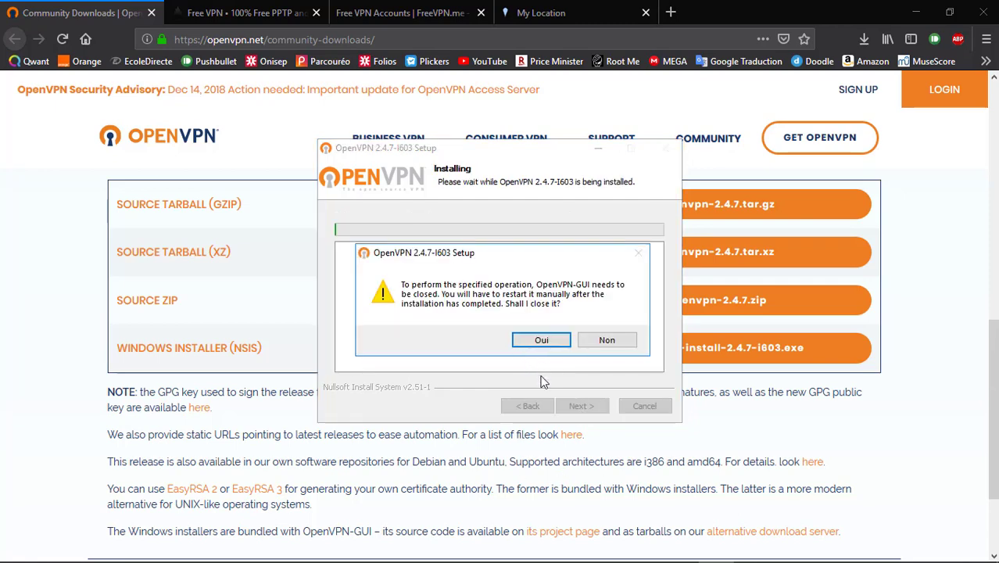
{"action": "left_click", "coordinate": [608, 341]}
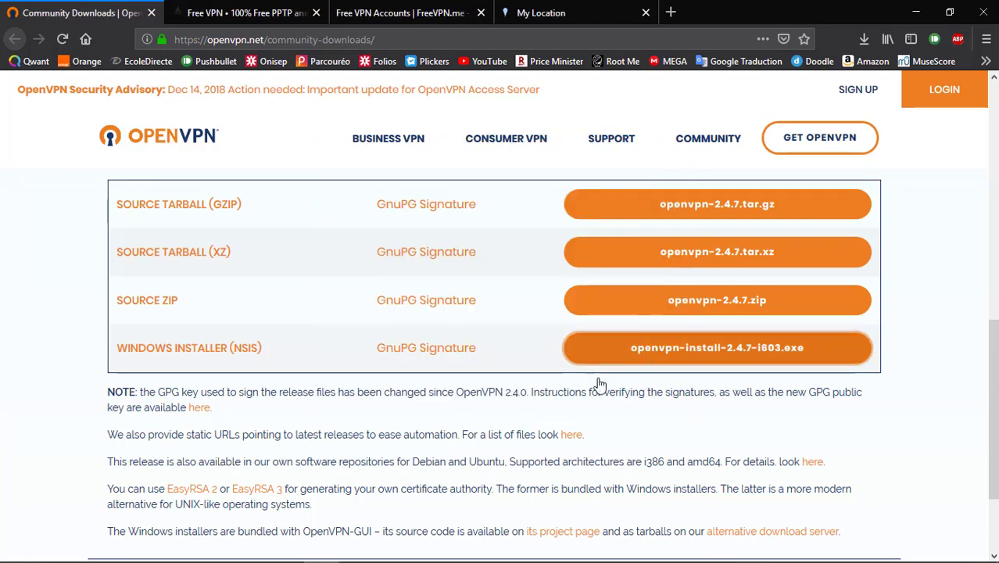
{"action": "left_click", "coordinate": [621, 353]}
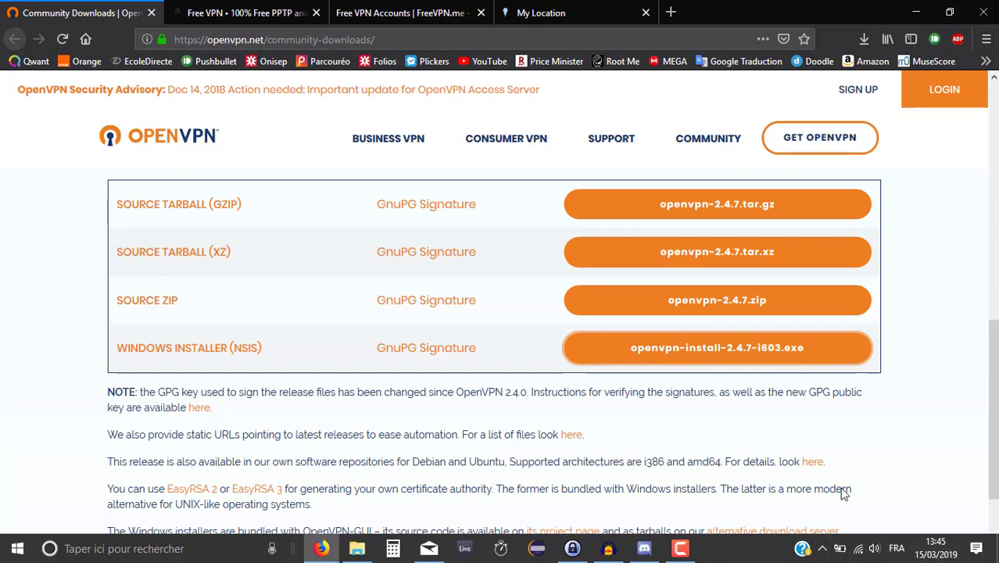
Minimise the browser and reveal the hidden system tray icons to locate OpenVPN GUI.
{"action": "left_click", "coordinate": [916, 12]}
{"action": "left_click", "coordinate": [747, 94]}
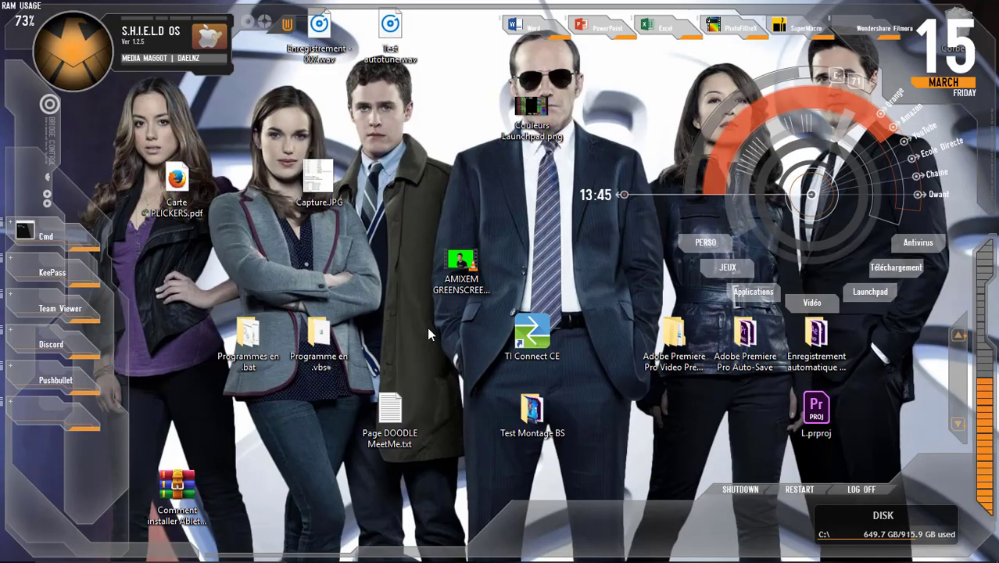
{"action": "left_click", "coordinate": [822, 550]}
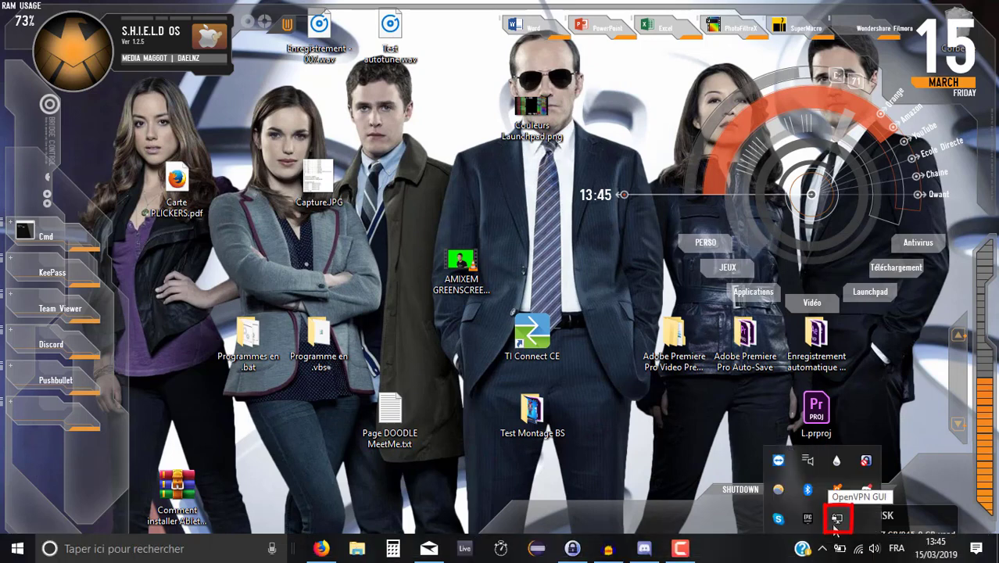
Locate and select the OpenVPN GUI shortcut in the C:\Applications folder, checking the hidden tray icons for OpenVPN GUI.
{"action": "left_click", "coordinate": [764, 254]}
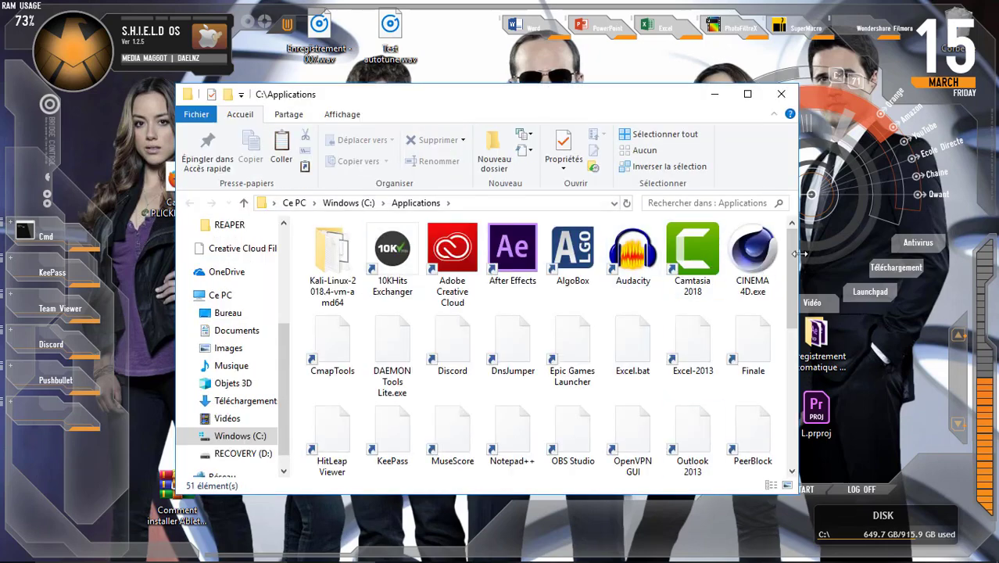
{"action": "scroll", "coordinate": [642, 382], "scroll_direction": "down", "scroll_amount": 1}
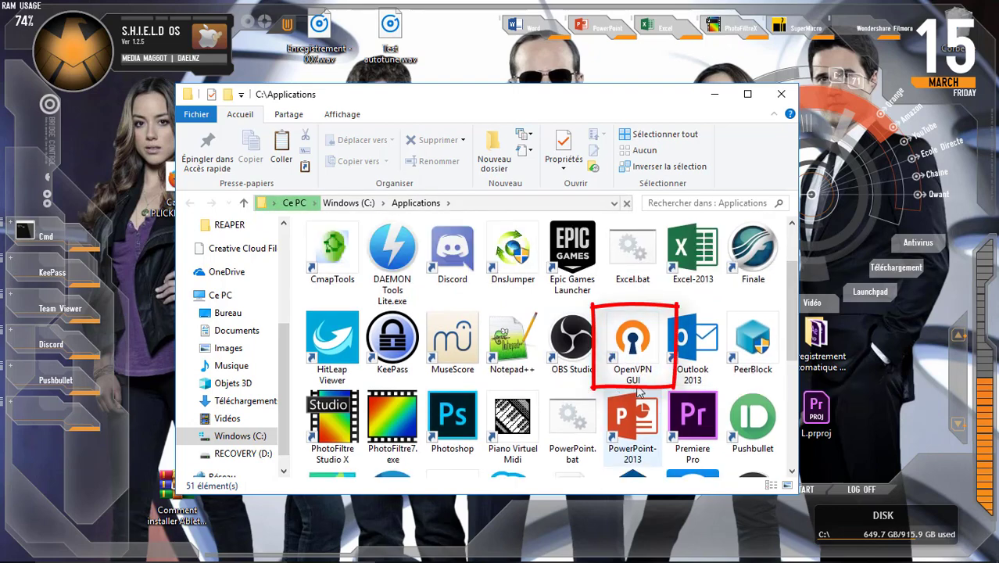
{"action": "mouse_move", "coordinate": [802, 558]}
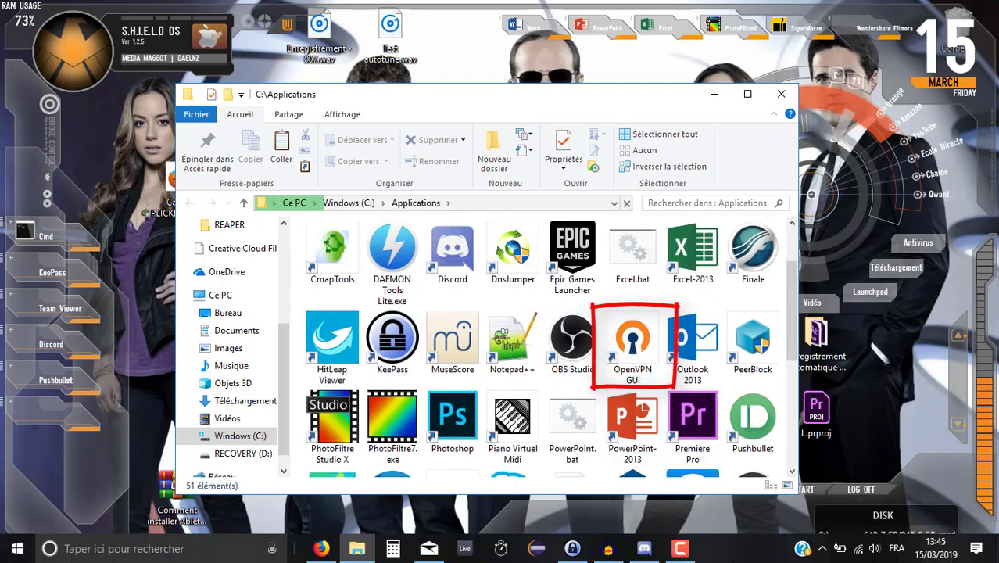
{"action": "left_click", "coordinate": [821, 554]}
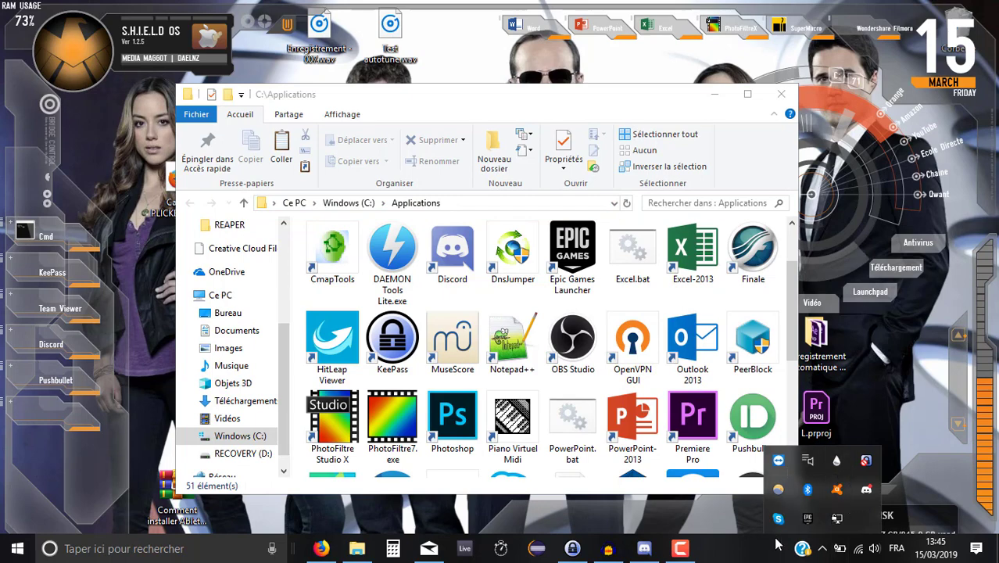
{"action": "left_click", "coordinate": [643, 353]}
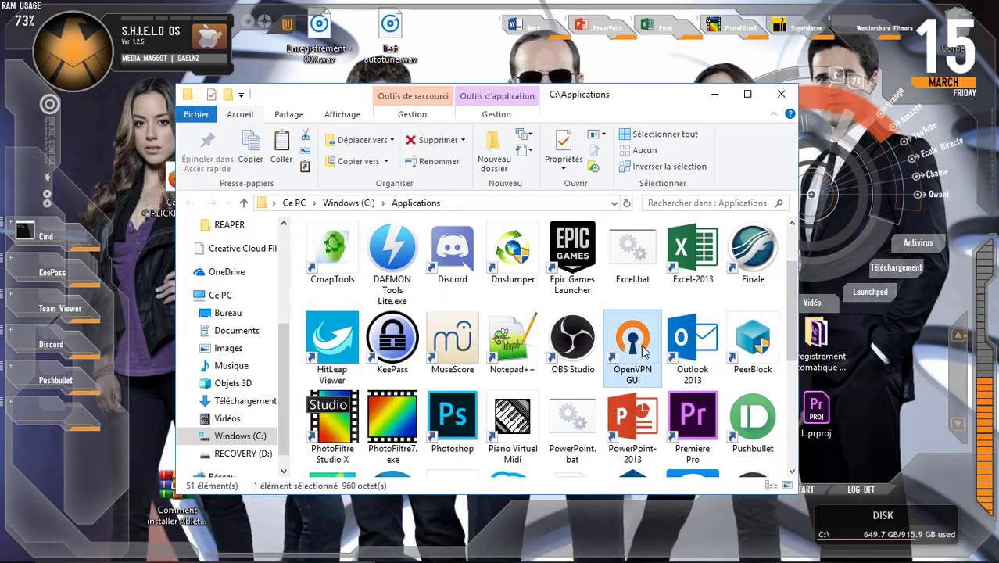
{"action": "left_click", "coordinate": [822, 548]}
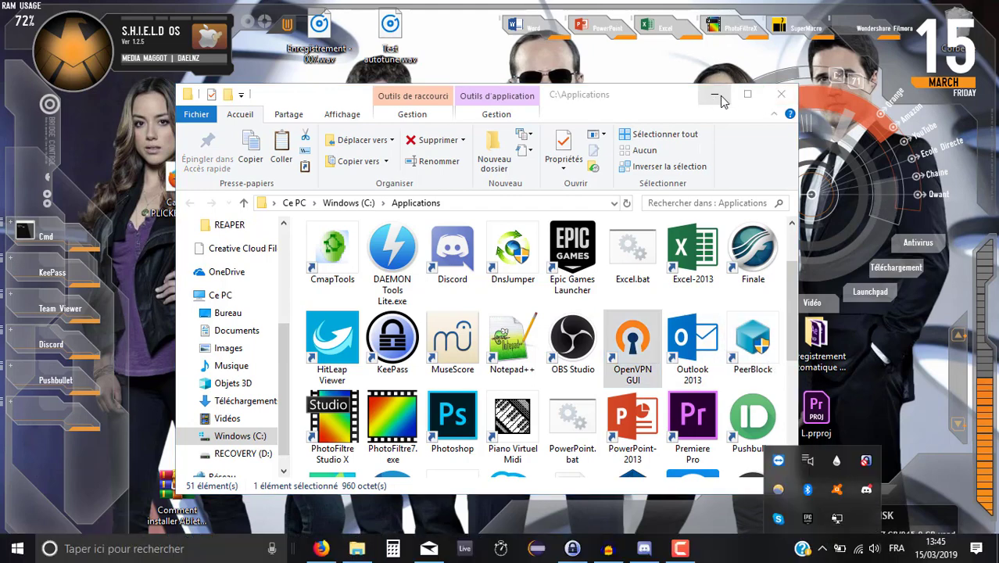
{"action": "left_click", "coordinate": [781, 94]}
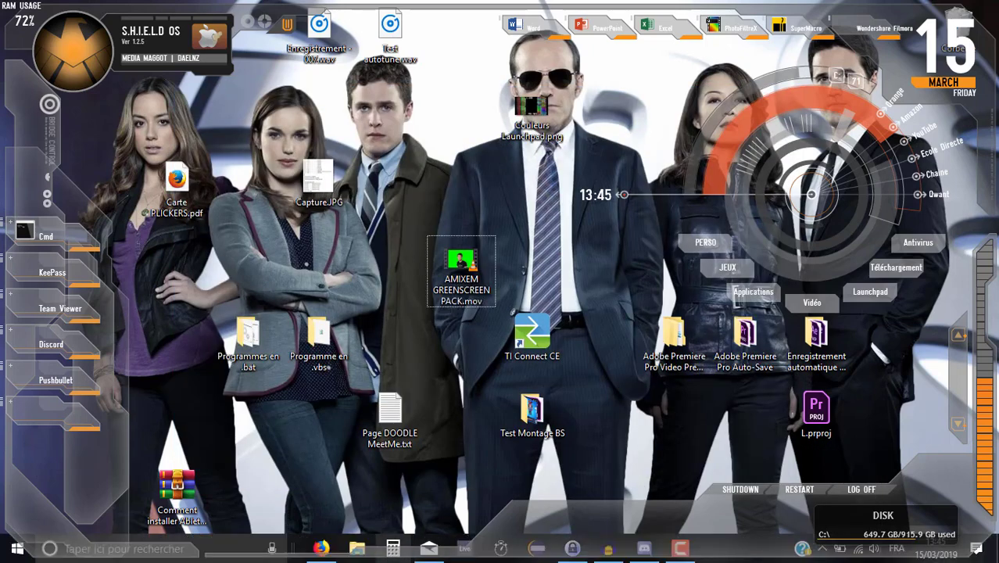
Switch back to Firefox and bring up the VPNBook website.
{"action": "left_click", "coordinate": [318, 553]}
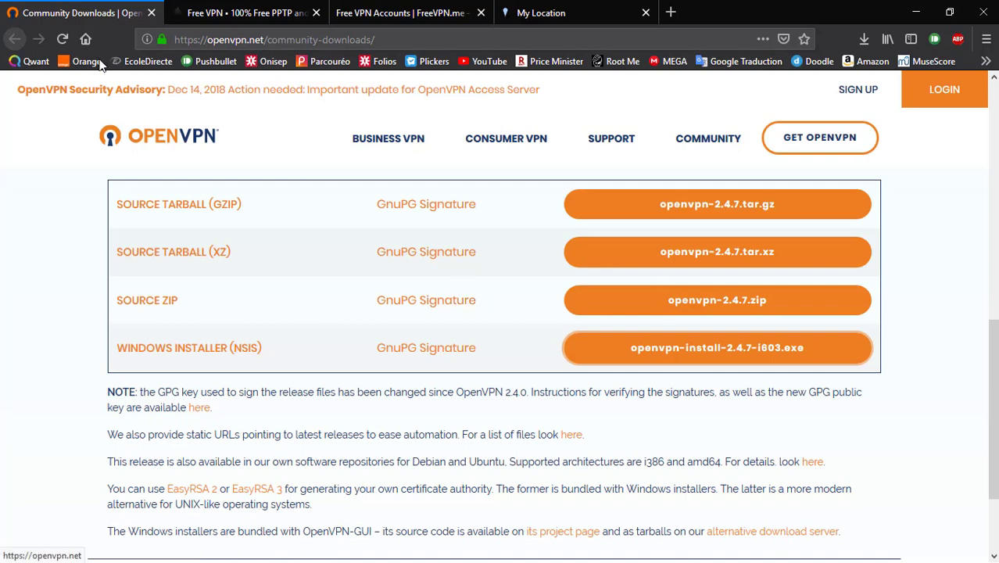
{"action": "left_click", "coordinate": [258, 16]}
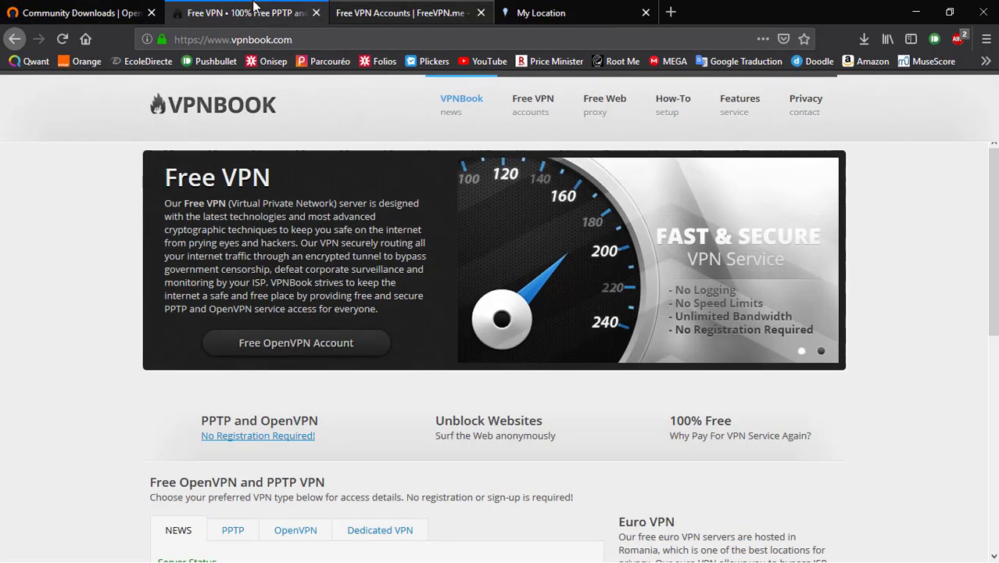
{"action": "left_click", "coordinate": [406, 13]}
{"action": "left_click", "coordinate": [235, 8]}
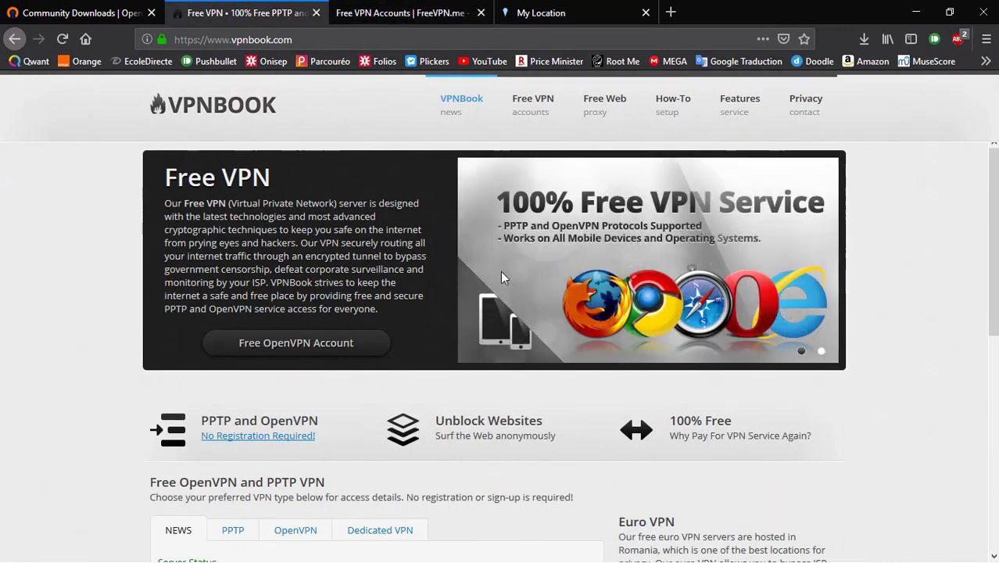
Show VPNBook's free OpenVPN servers and review the certificate bundles, highlighting the PL226 download link.
{"action": "scroll", "coordinate": [426, 313], "scroll_direction": "down", "scroll_amount": 5}
{"action": "scroll", "coordinate": [395, 343], "scroll_direction": "up", "scroll_amount": 2}
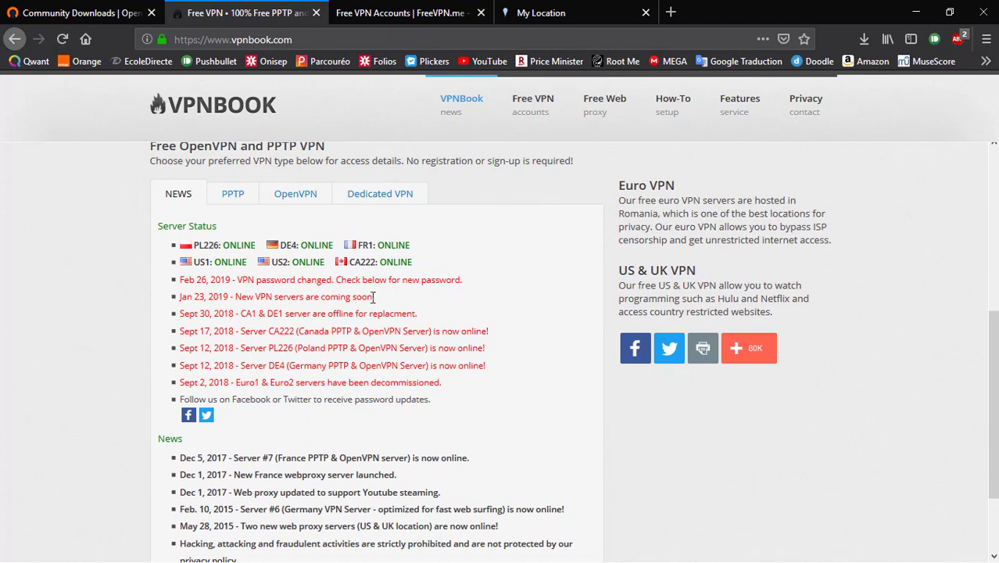
{"action": "left_click", "coordinate": [291, 205]}
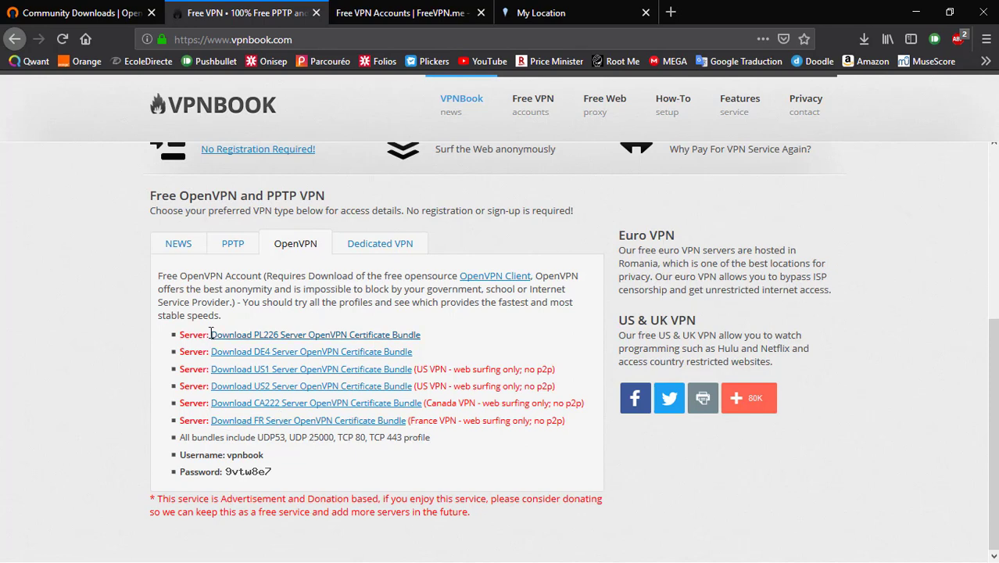
{"action": "left_click_drag", "start_coordinate": [210, 336], "coordinate": [422, 344]}
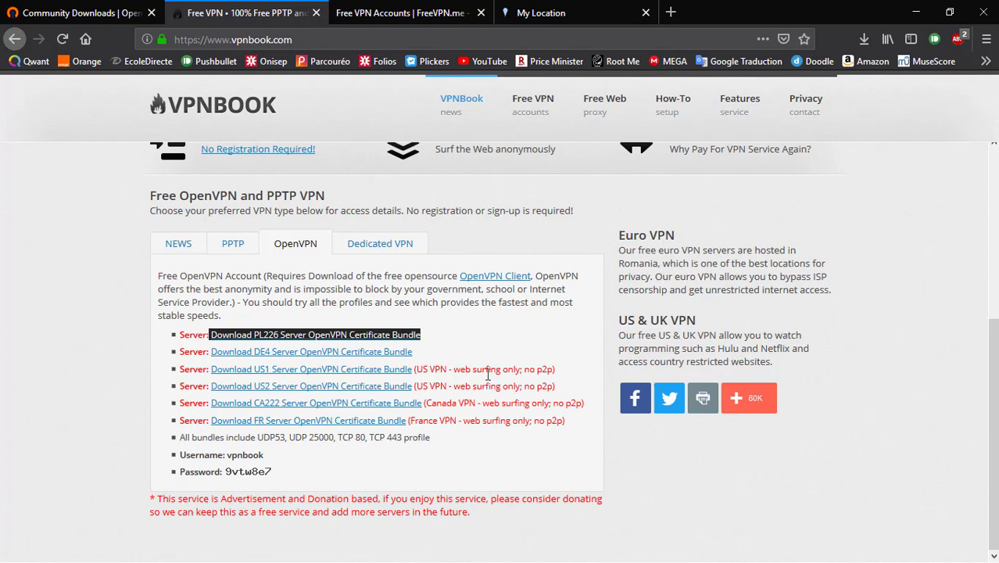
{"action": "left_click_drag", "start_coordinate": [487, 374], "coordinate": [456, 373]}
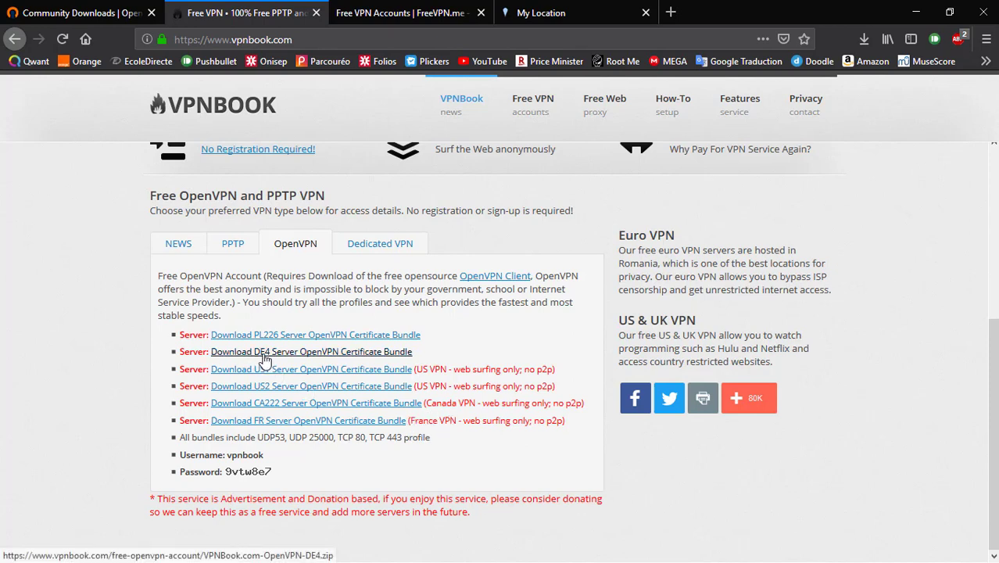
Download VPNBook's US2 Server OpenVPN Certificate Bundle and save it as VPNBook.com-OpenVPN-US2.zip in Téléchargements.
{"action": "left_click_drag", "start_coordinate": [179, 351], "coordinate": [201, 338]}
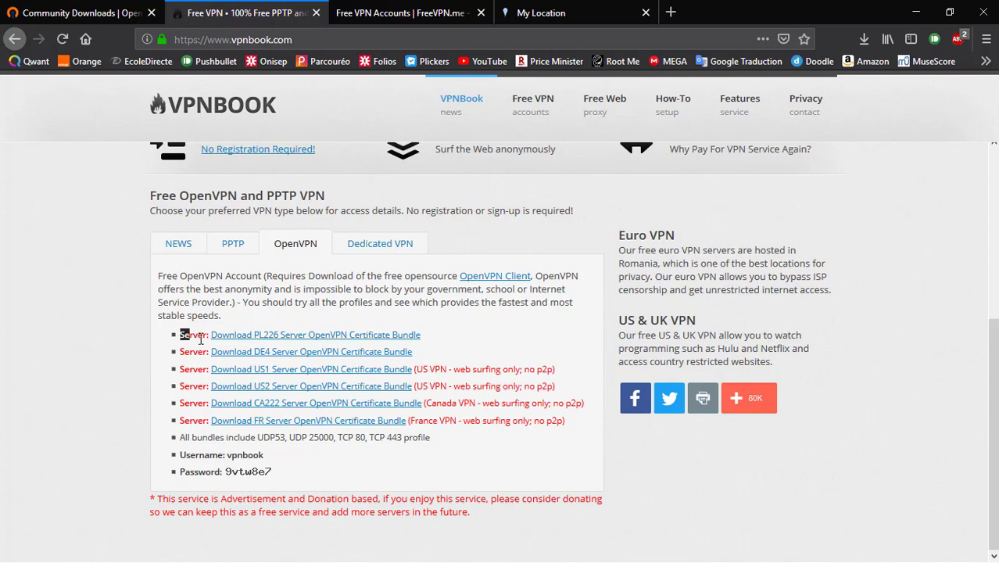
{"action": "left_click", "coordinate": [100, 389]}
{"action": "left_click", "coordinate": [277, 387]}
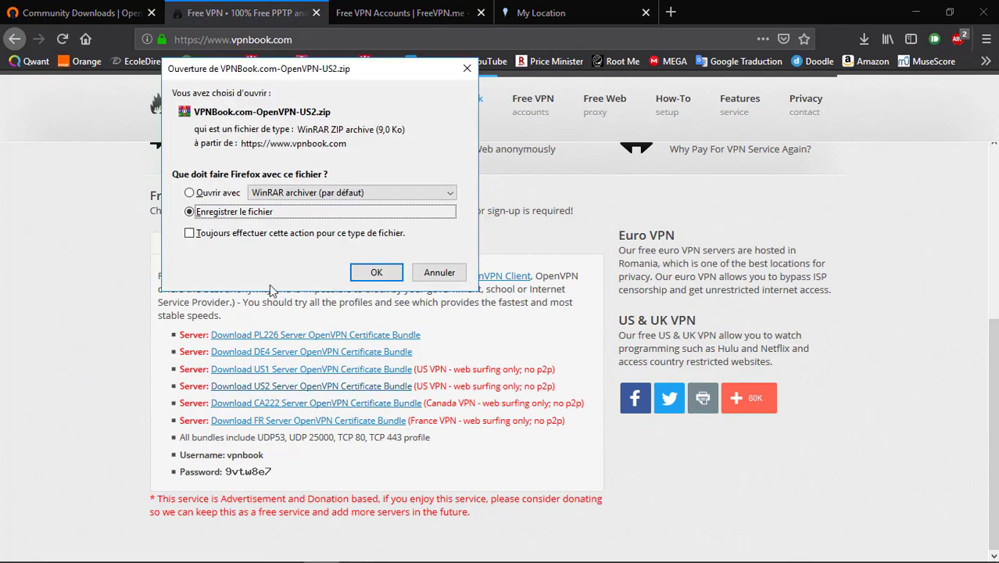
{"action": "left_click", "coordinate": [372, 275]}
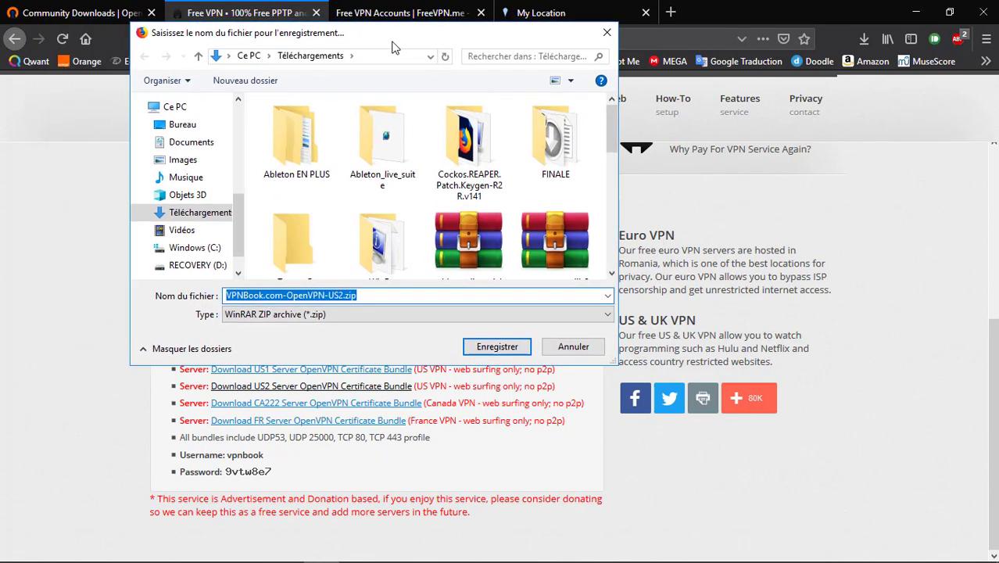
{"action": "left_click", "coordinate": [495, 345]}
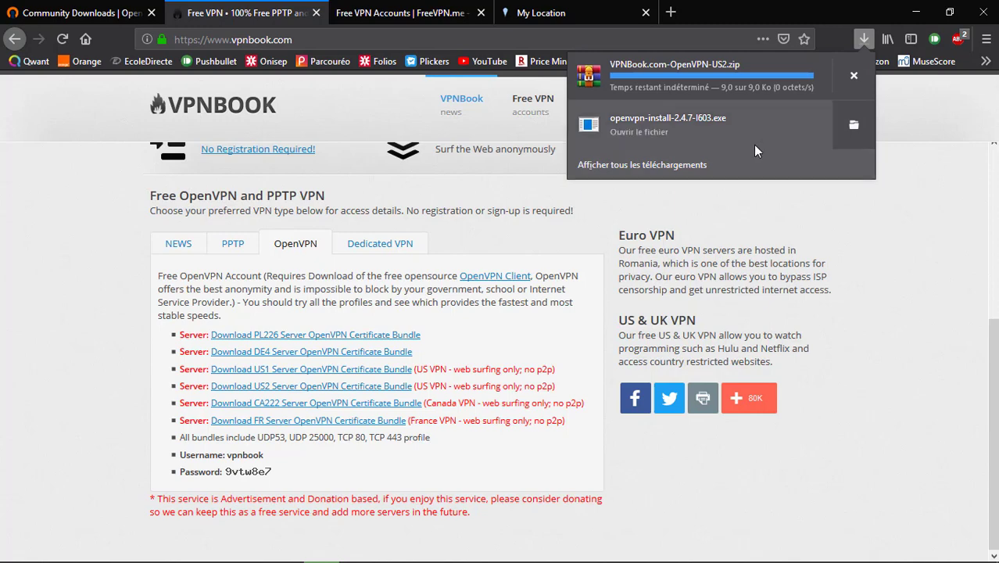
Extract VPNBook.com-OpenVPN-US2.zip from its download folder into a new desktop folder named VPNBook.com-OpenVPN-US2.
{"action": "left_click", "coordinate": [855, 78]}
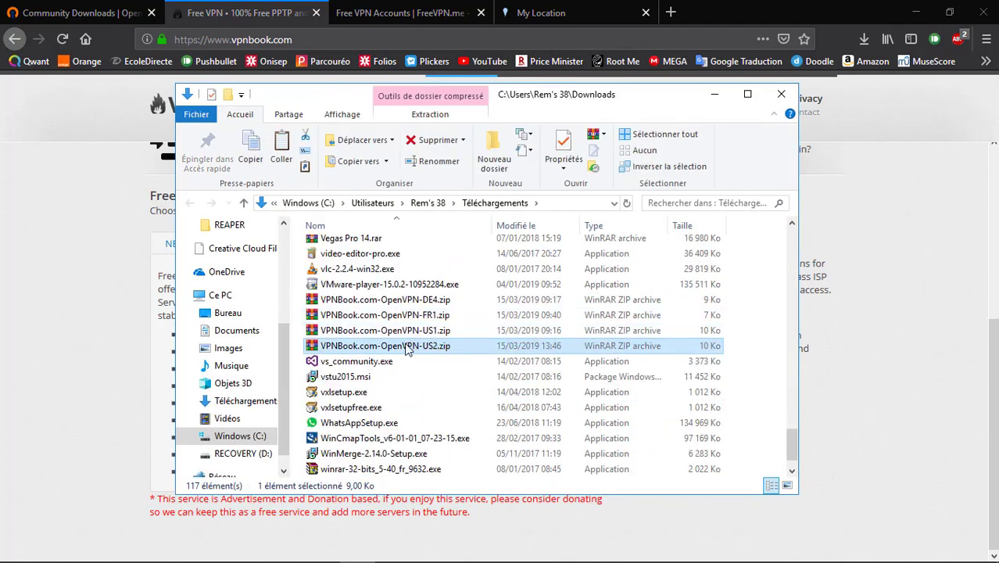
{"action": "left_click", "coordinate": [416, 307]}
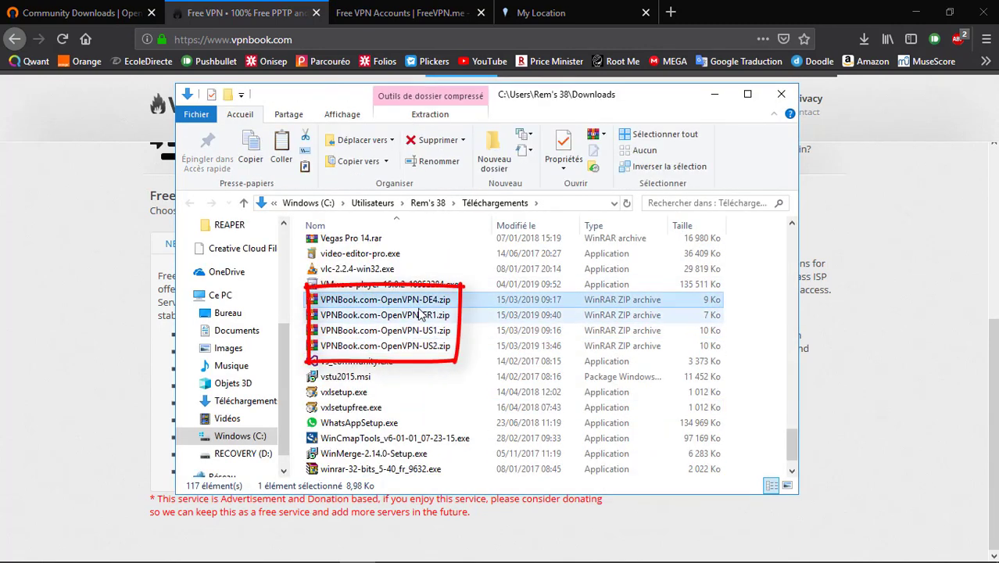
{"action": "right_click", "coordinate": [440, 345]}
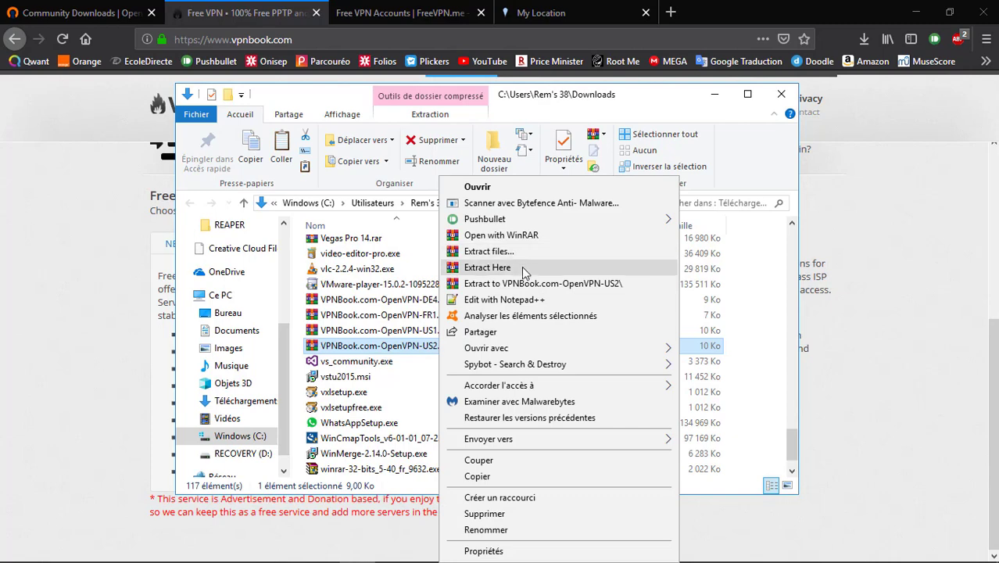
{"action": "left_click", "coordinate": [524, 254]}
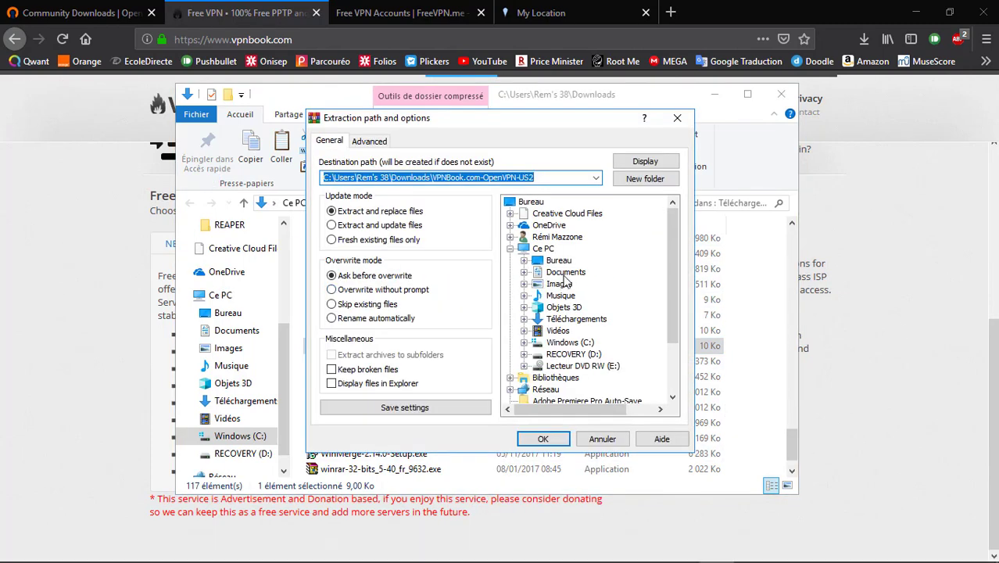
{"action": "left_click", "coordinate": [564, 262]}
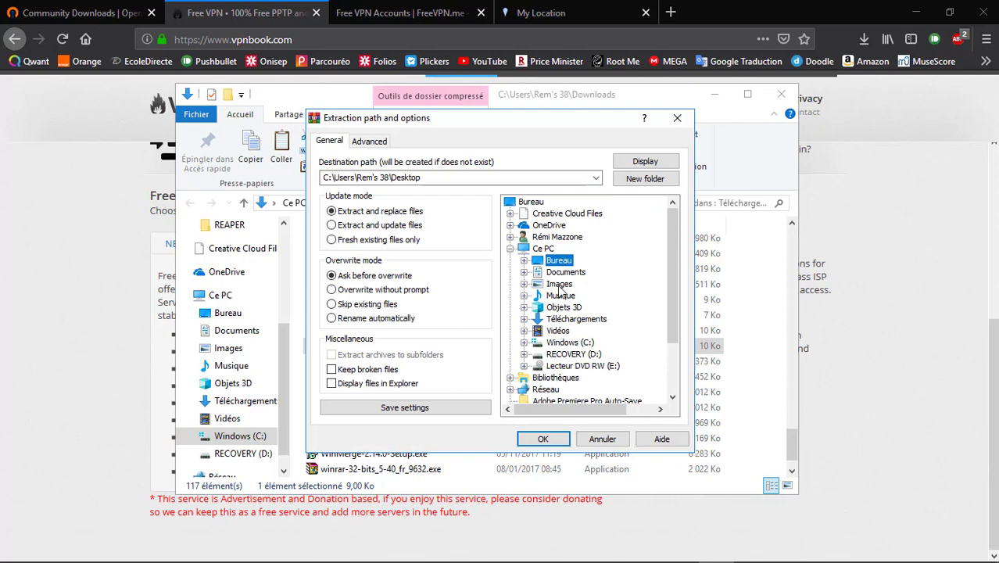
{"action": "left_click", "coordinate": [653, 179]}
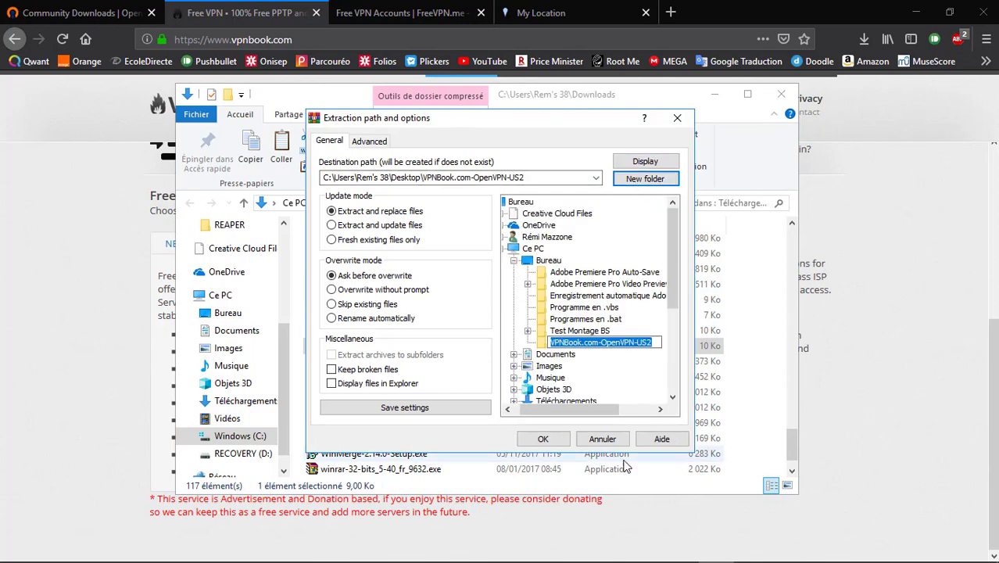
{"action": "left_click", "coordinate": [544, 440]}
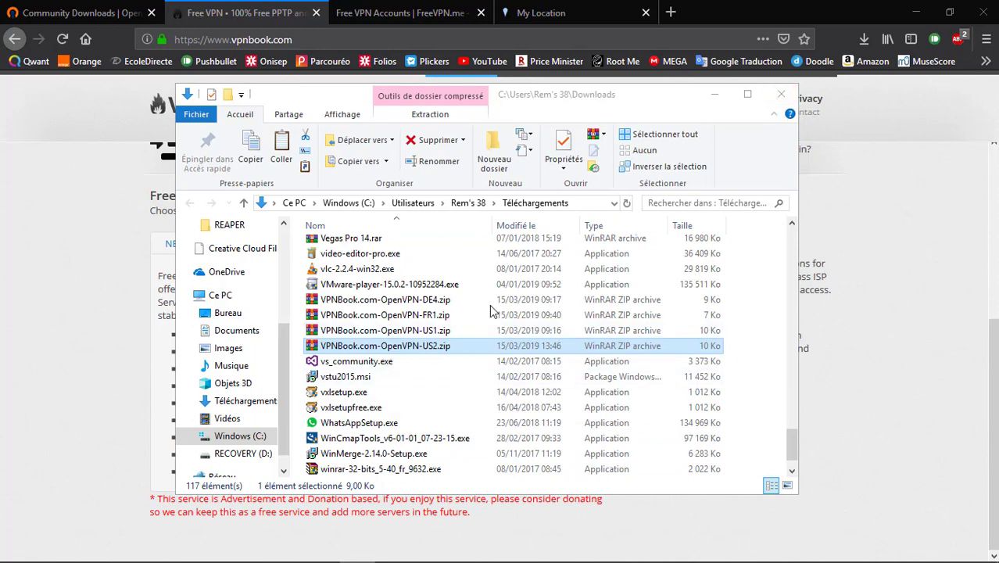
{"action": "right_click", "coordinate": [422, 346]}
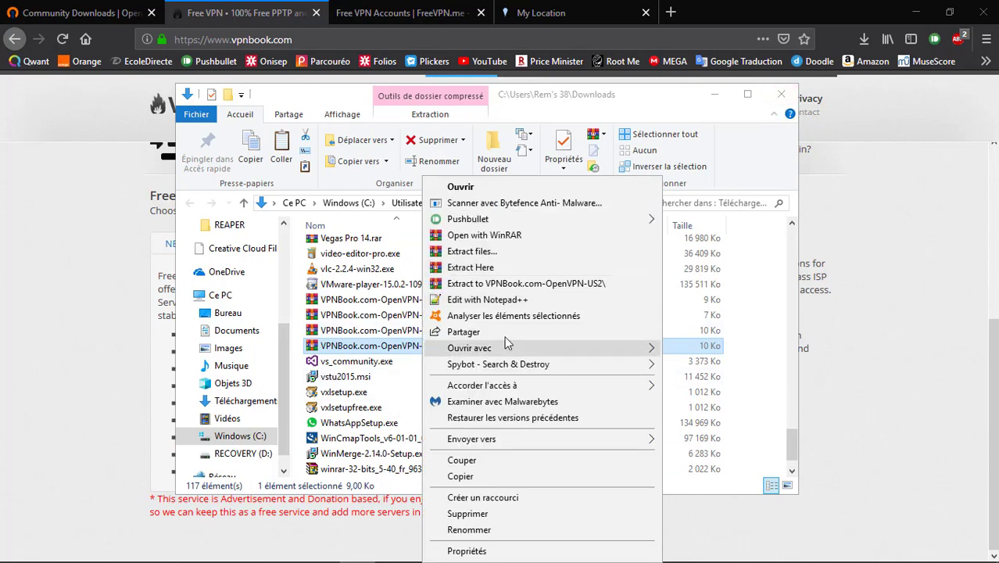
{"action": "left_click", "coordinate": [469, 251]}
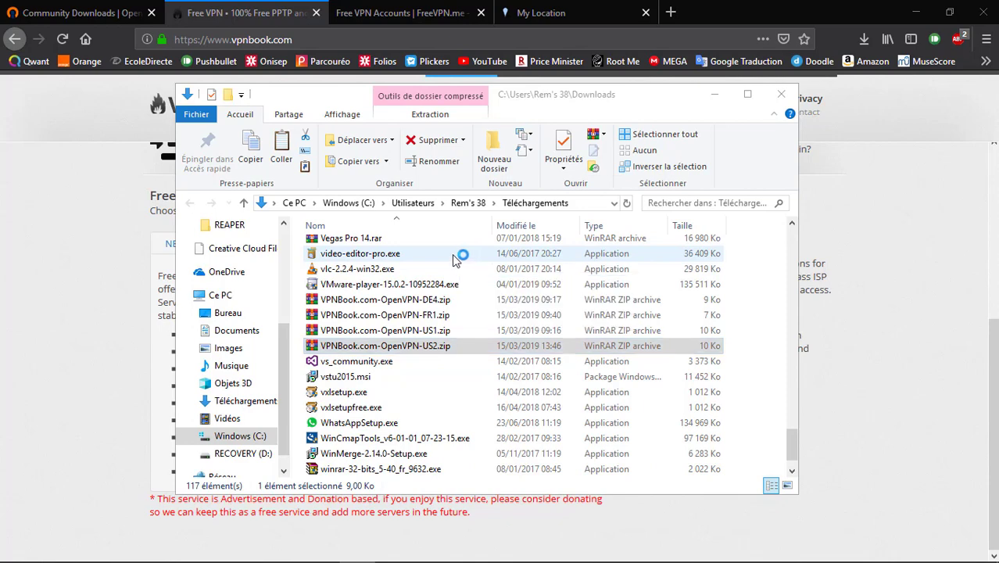
{"action": "left_click", "coordinate": [555, 260]}
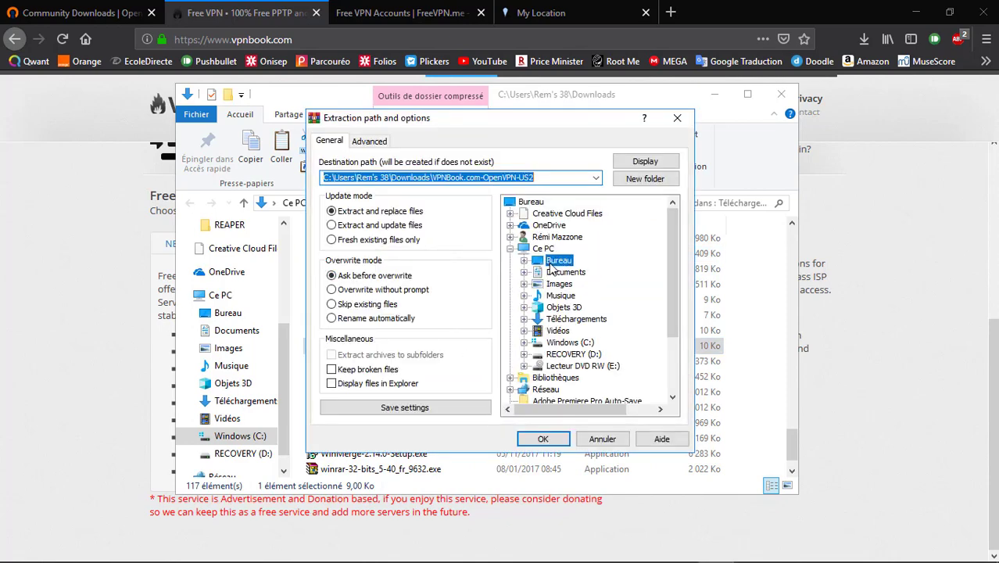
{"action": "left_click", "coordinate": [645, 179]}
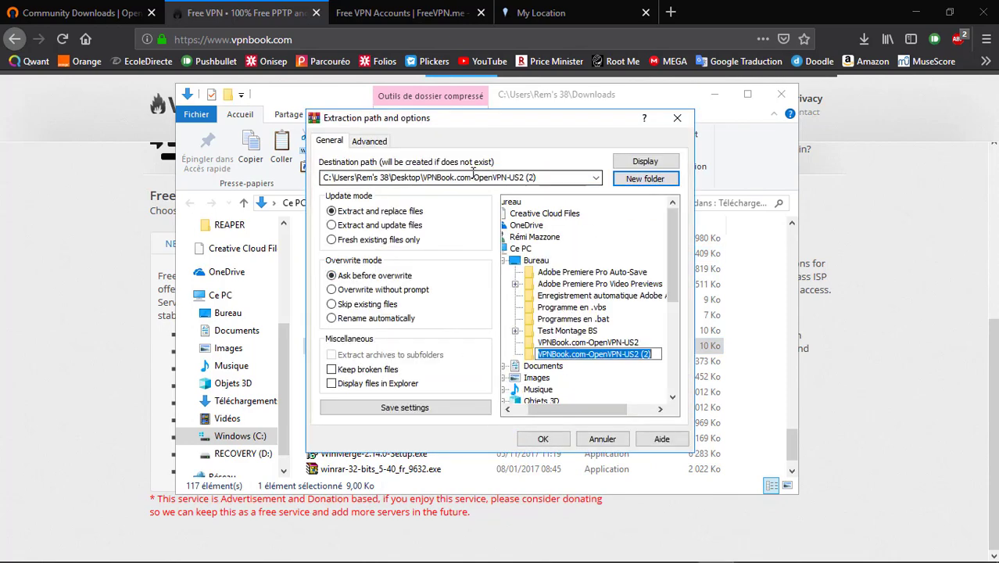
{"action": "left_click", "coordinate": [602, 438]}
On the desktop, delete the duplicate VPNBook folder and move the VPNBook.com-OpenVPN-US2 folder below Carte PLICKERS.pdf.
{"action": "left_click", "coordinate": [781, 93]}
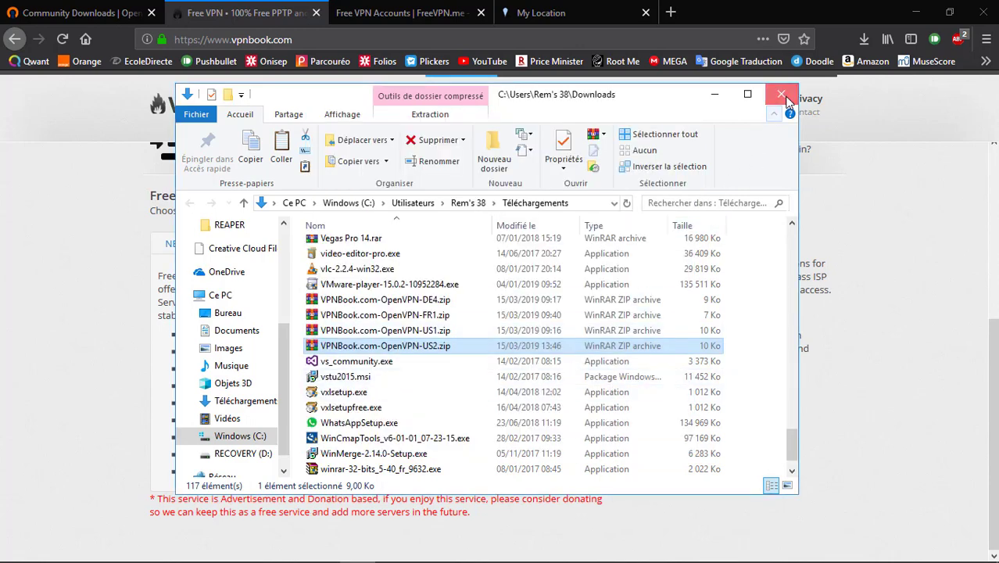
{"action": "left_click", "coordinate": [915, 10]}
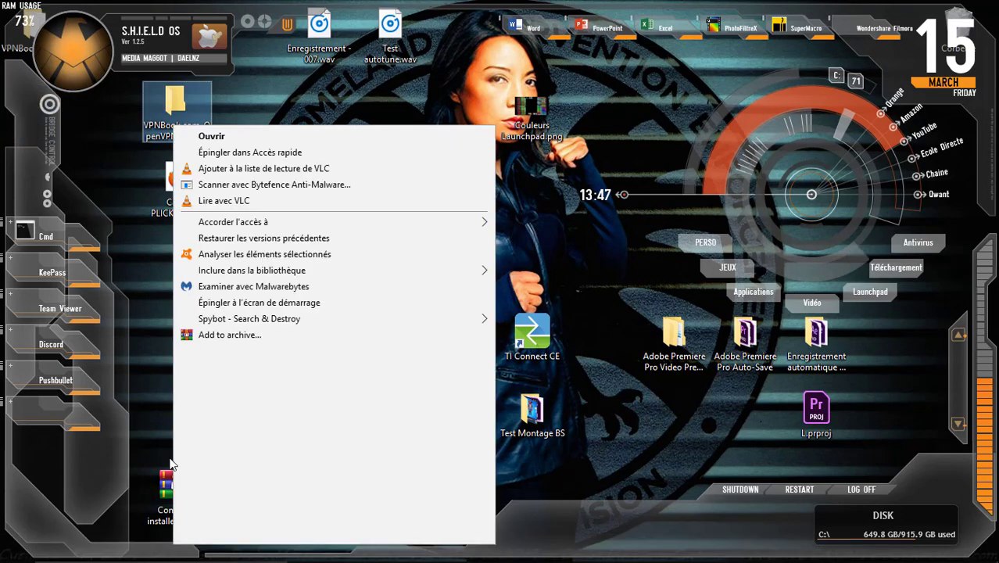
{"action": "right_click", "coordinate": [174, 125]}
{"action": "left_click", "coordinate": [207, 482]}
{"action": "left_click", "coordinate": [102, 151]}
{"action": "key", "text": "Delete"}
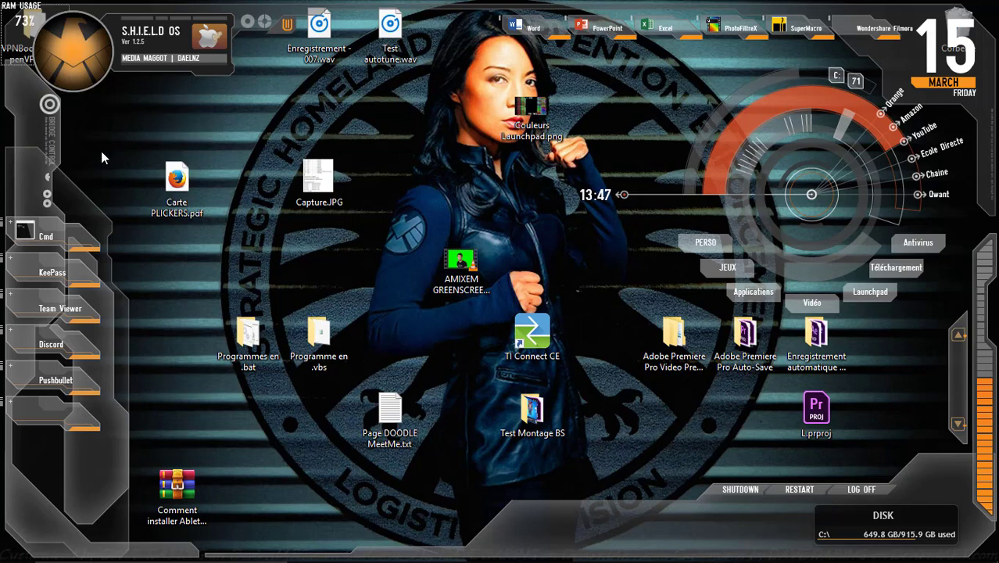
{"action": "left_click_drag", "start_coordinate": [59, 11], "coordinate": [183, 262]}
{"action": "left_click_drag", "start_coordinate": [145, 353], "coordinate": [168, 356]}
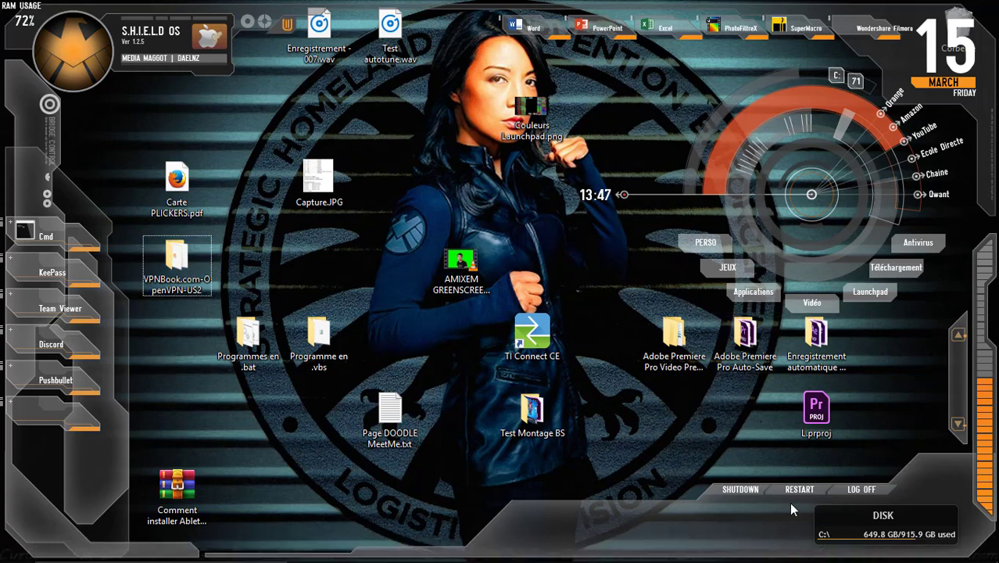
Open the VPN-Books folder inside C:\Program Files\OpenVPN in File Explorer.
{"action": "left_click", "coordinate": [825, 536]}
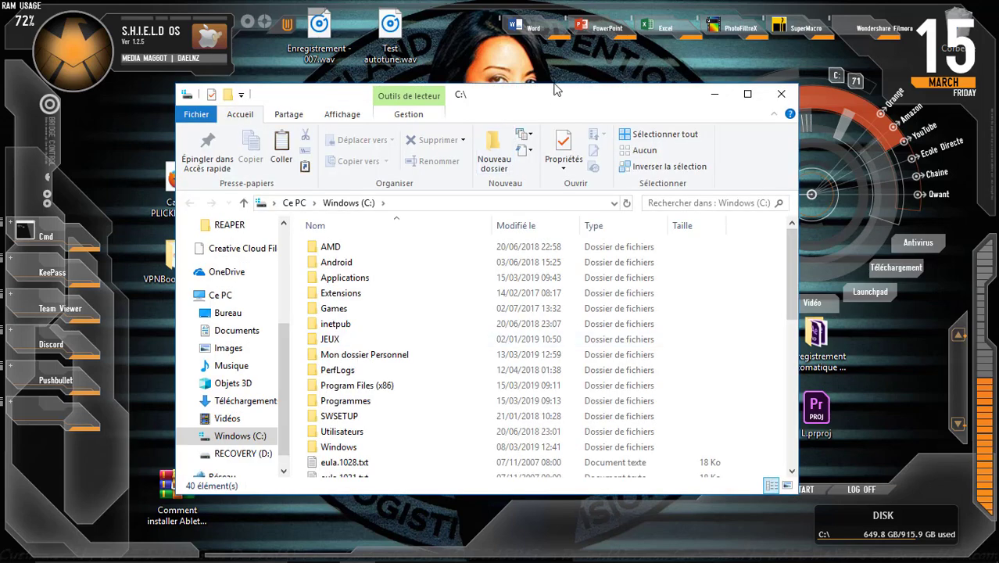
{"action": "left_click_drag", "start_coordinate": [484, 94], "coordinate": [541, 68]}
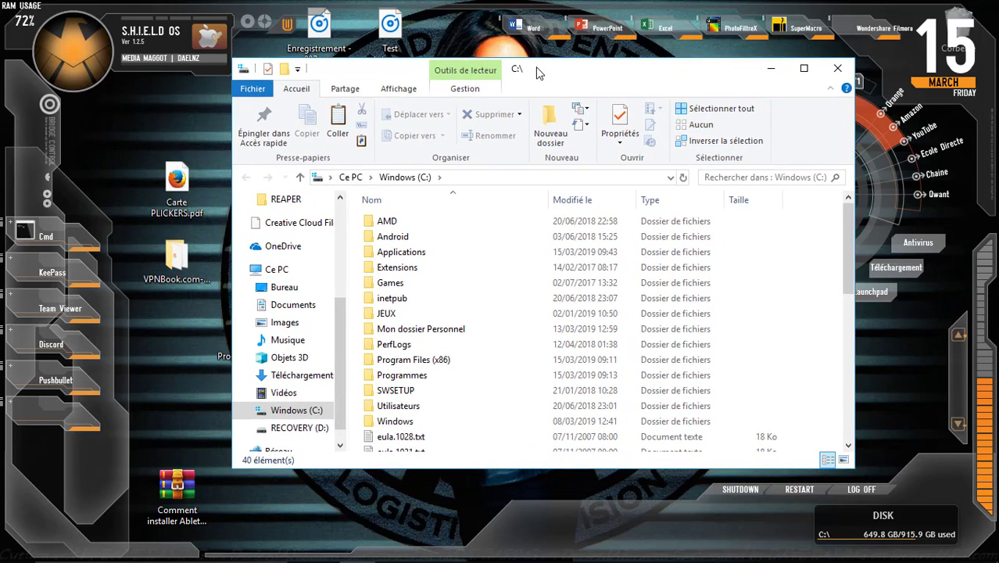
{"action": "double_click", "coordinate": [411, 381]}
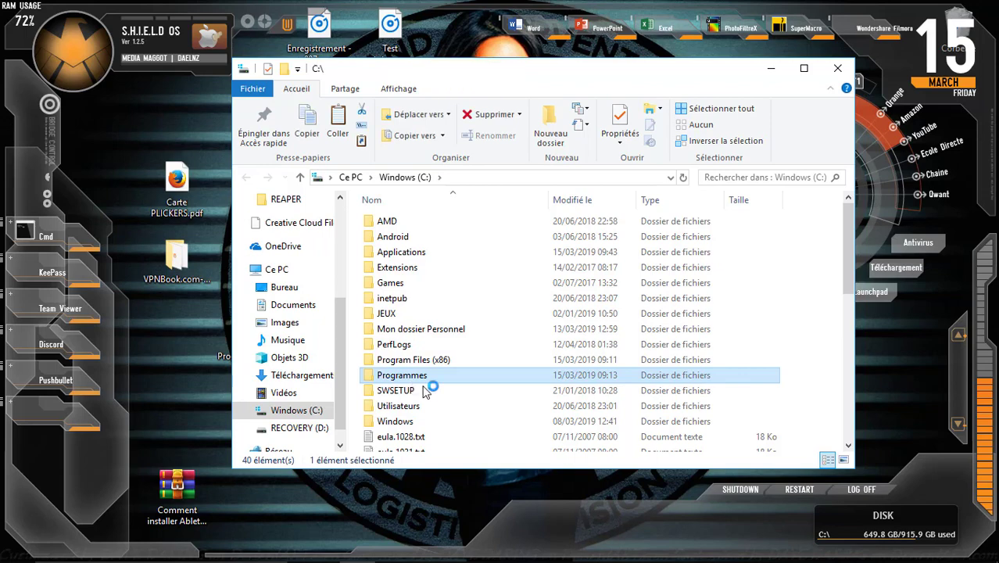
{"action": "scroll", "coordinate": [494, 362], "scroll_direction": "down", "scroll_amount": 6}
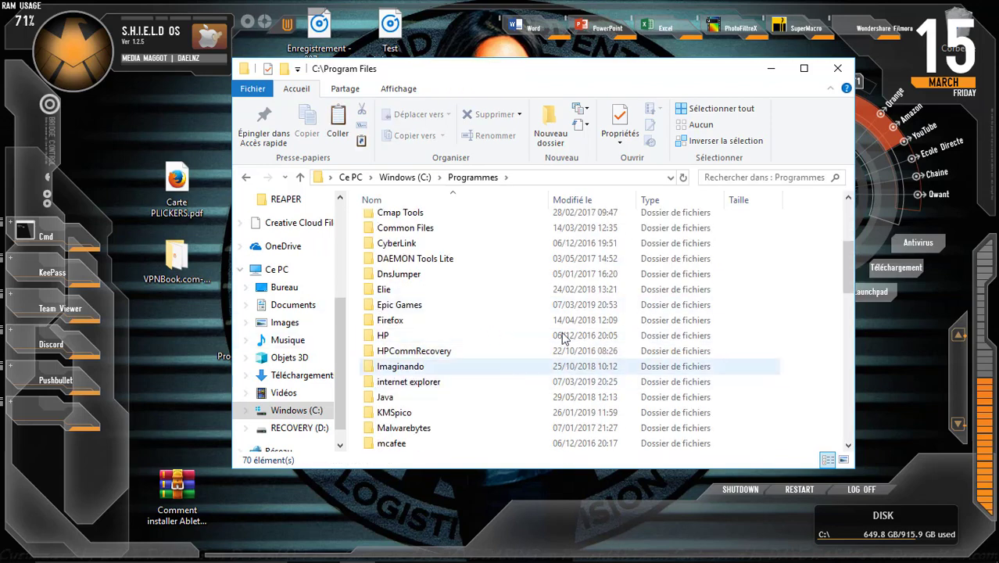
{"action": "scroll", "coordinate": [613, 357], "scroll_direction": "down", "scroll_amount": 3}
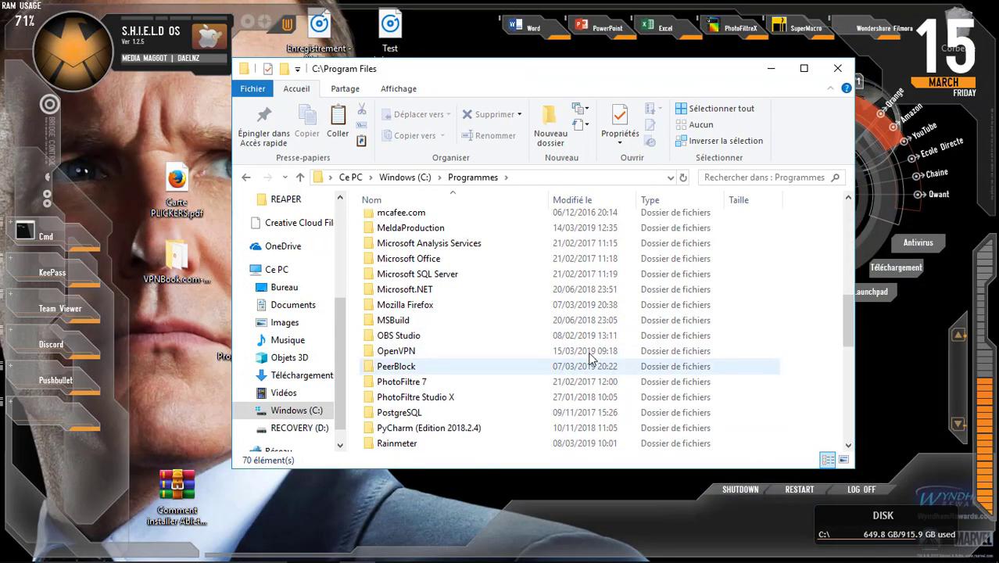
{"action": "left_click", "coordinate": [598, 352]}
{"action": "double_click", "coordinate": [598, 352]}
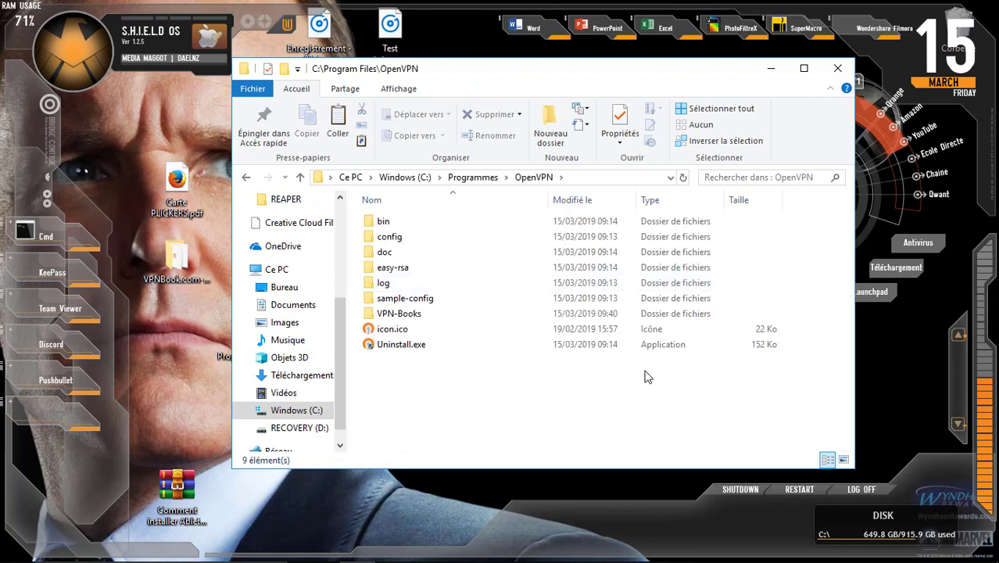
{"action": "double_click", "coordinate": [399, 313]}
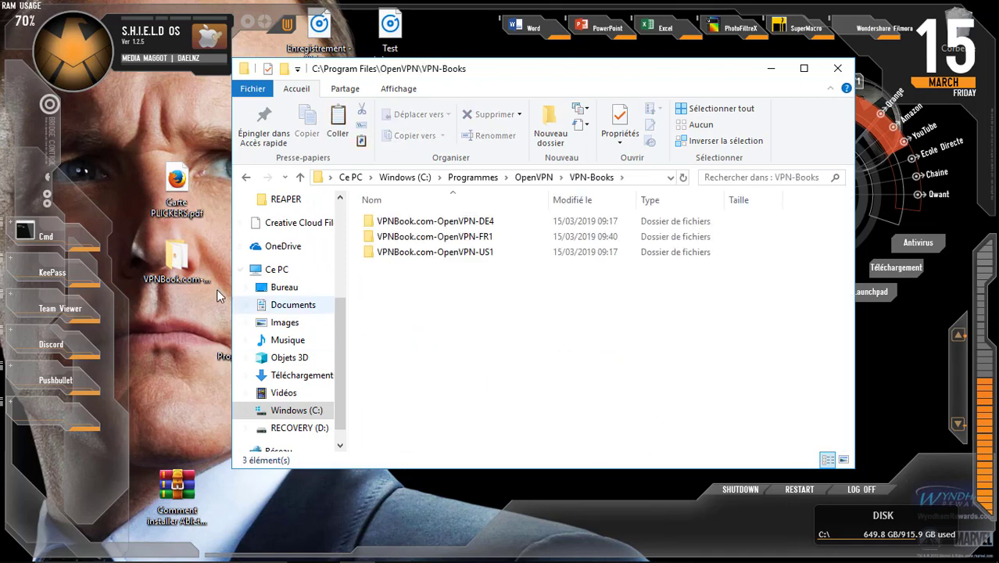
Move the VPNBook.com-OpenVPN-US2 folder from the desktop into VPN-Books, granting administrator permission.
{"action": "left_click_drag", "start_coordinate": [157, 259], "coordinate": [422, 344]}
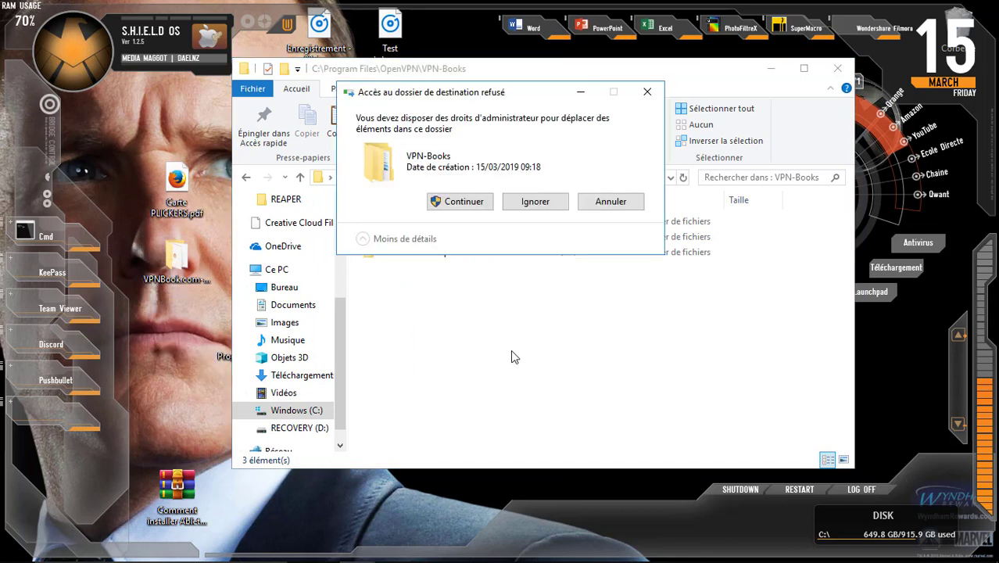
{"action": "left_click", "coordinate": [471, 203]}
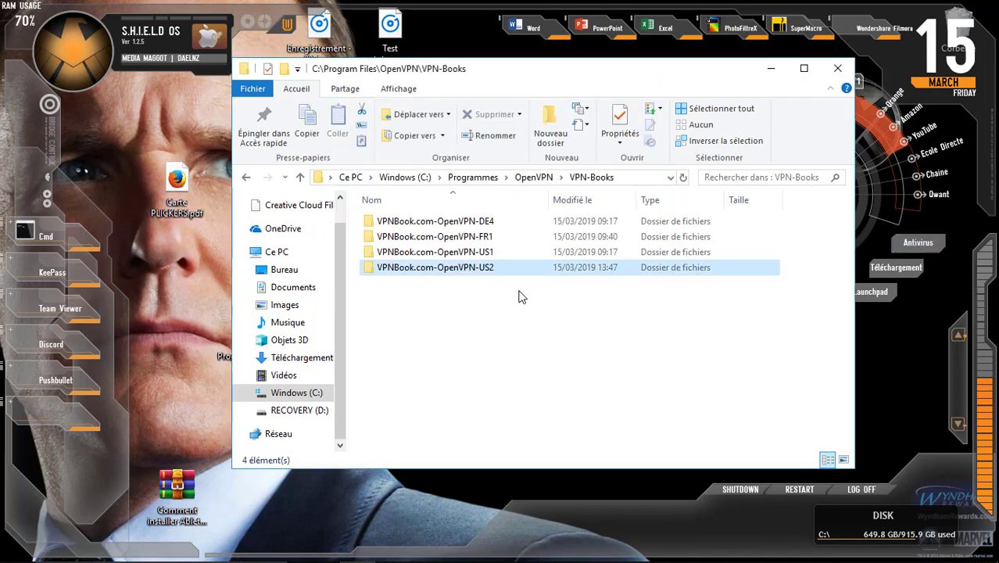
{"action": "left_click", "coordinate": [453, 348]}
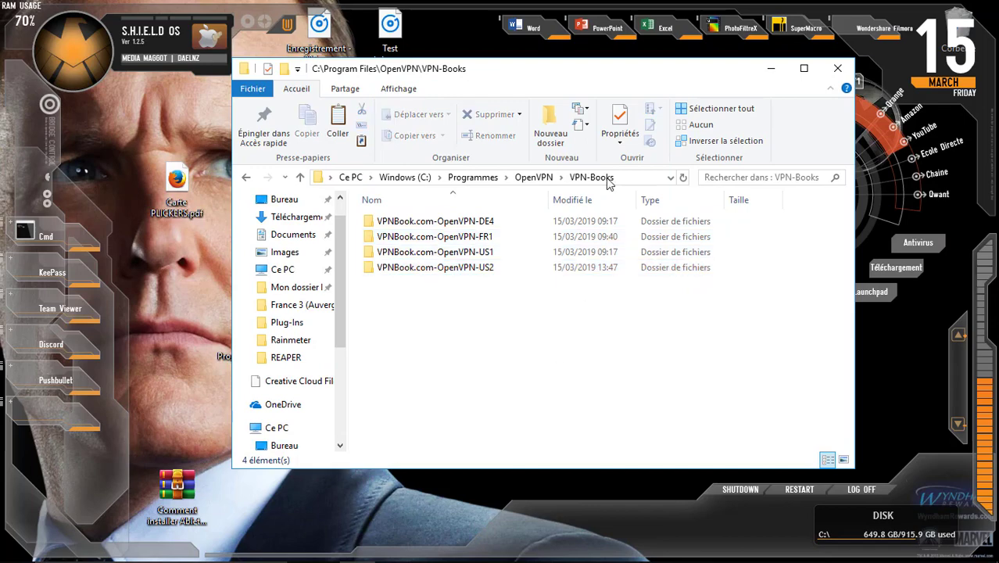
Reposition the VPN-Books window and start a configuration file import from the OpenVPN GUI tray program.
{"action": "left_click_drag", "start_coordinate": [591, 80], "coordinate": [516, 91]}
{"action": "left_click_drag", "start_coordinate": [704, 90], "coordinate": [584, 64]}
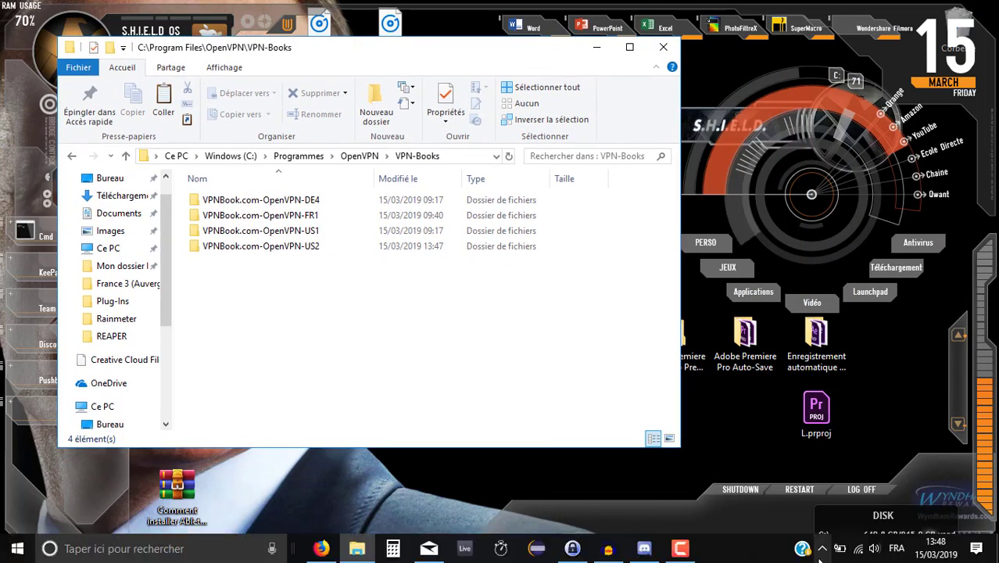
{"action": "left_click", "coordinate": [821, 549]}
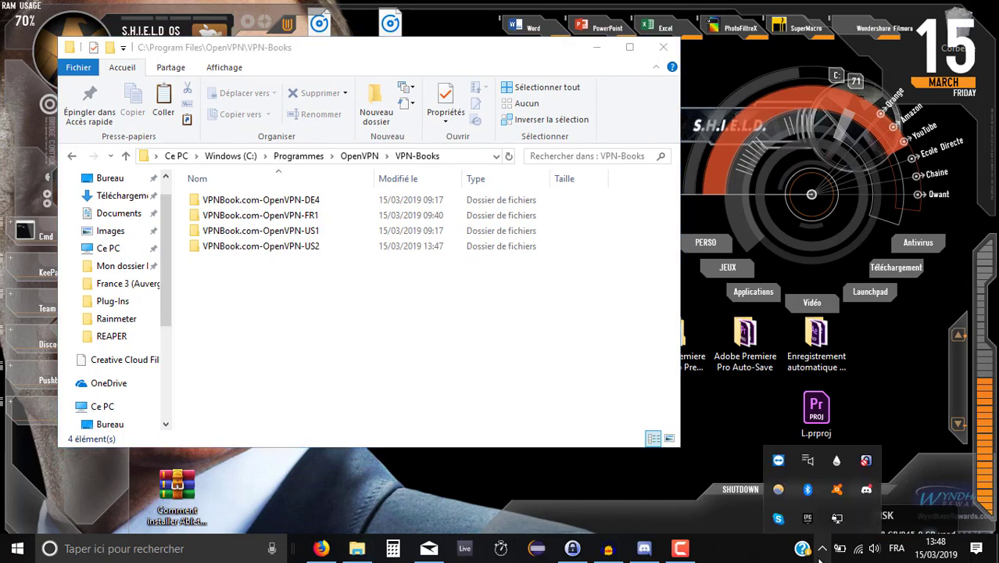
{"action": "right_click", "coordinate": [834, 520]}
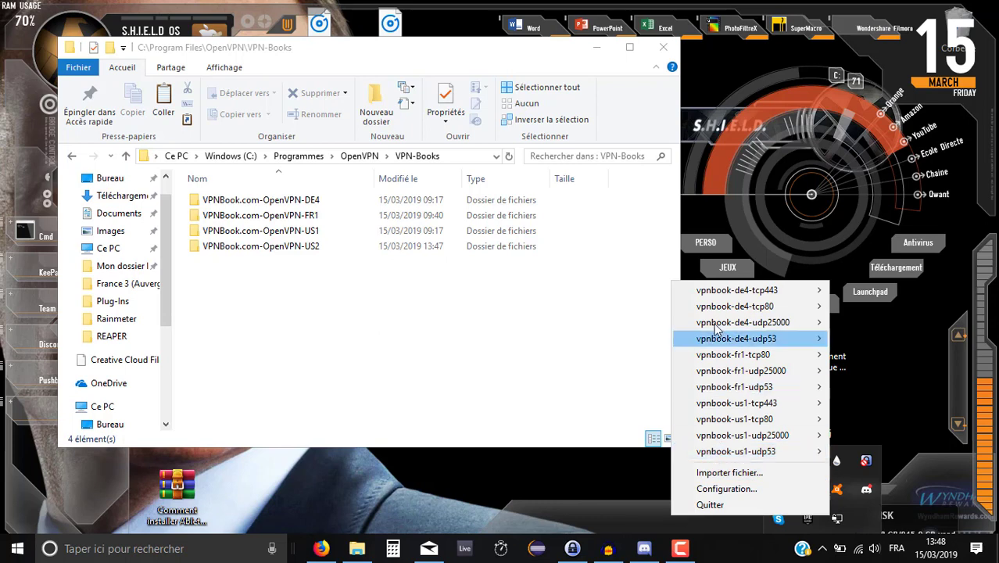
{"action": "left_click", "coordinate": [739, 473]}
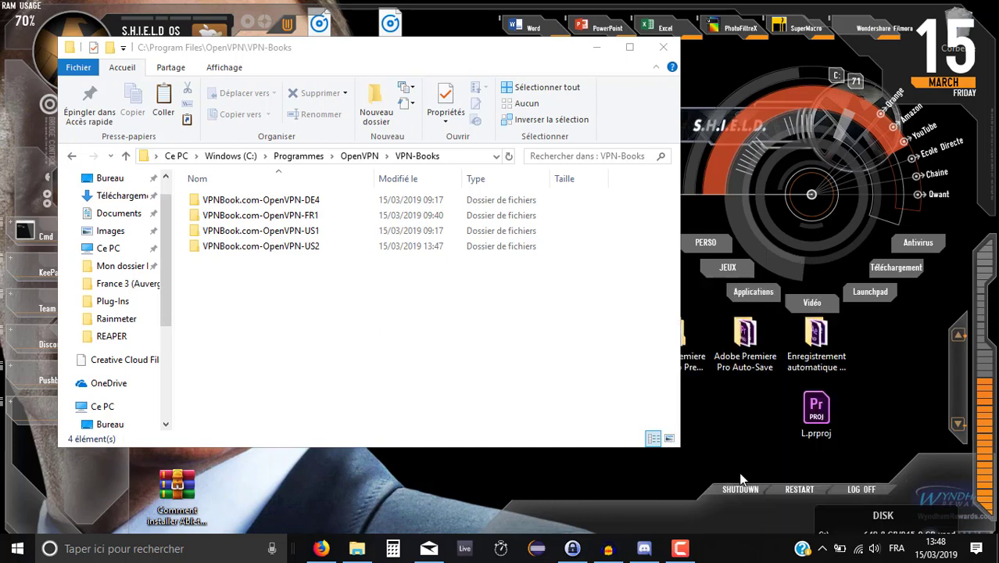
Browse the import dialog up to Ce PC and back down through Windows (C:), Programmes and OpenVPN to the VPN-Books folder.
{"action": "left_click", "coordinate": [389, 181]}
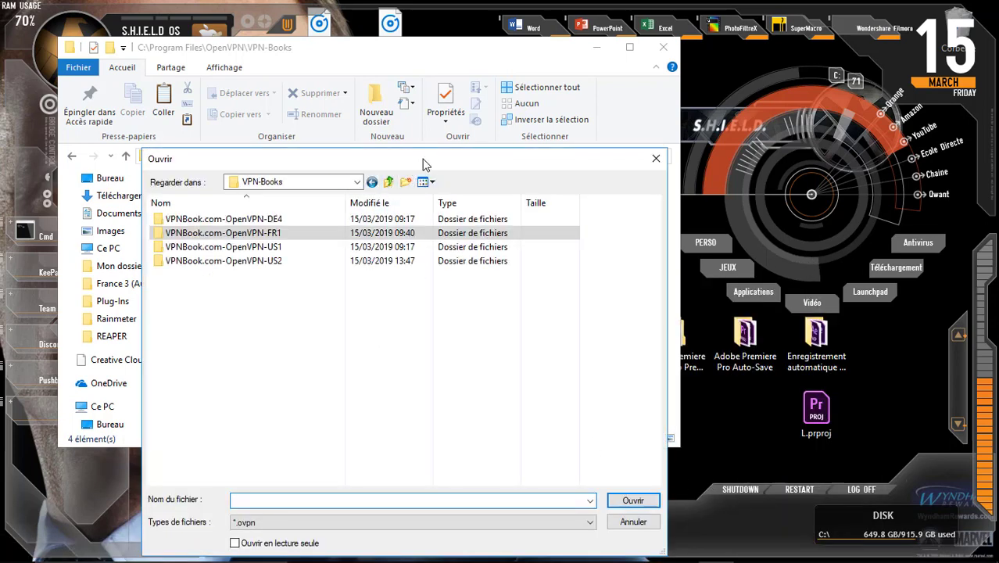
{"action": "left_click", "coordinate": [416, 173]}
{"action": "left_click", "coordinate": [416, 174]}
{"action": "left_click", "coordinate": [416, 173]}
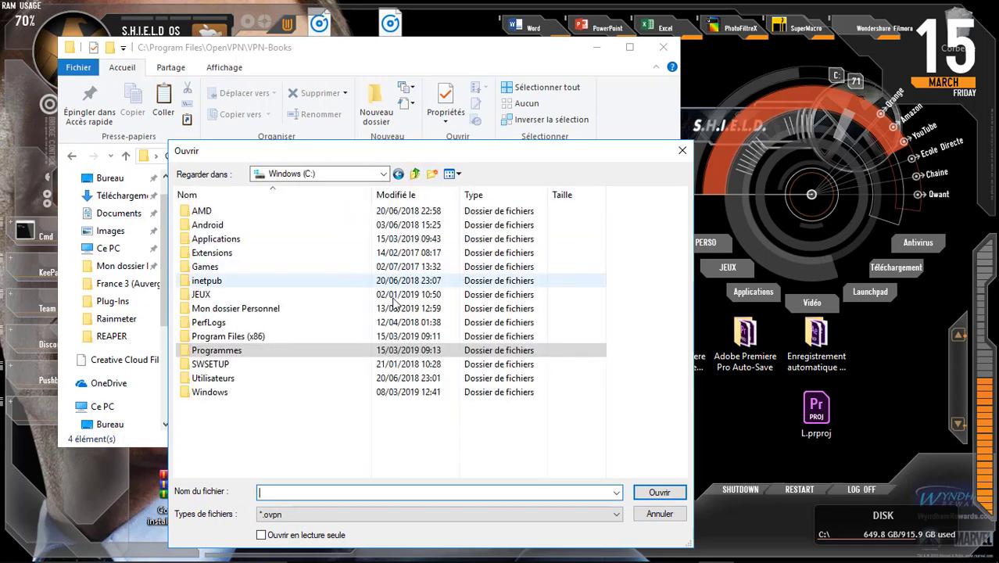
{"action": "left_click", "coordinate": [415, 174]}
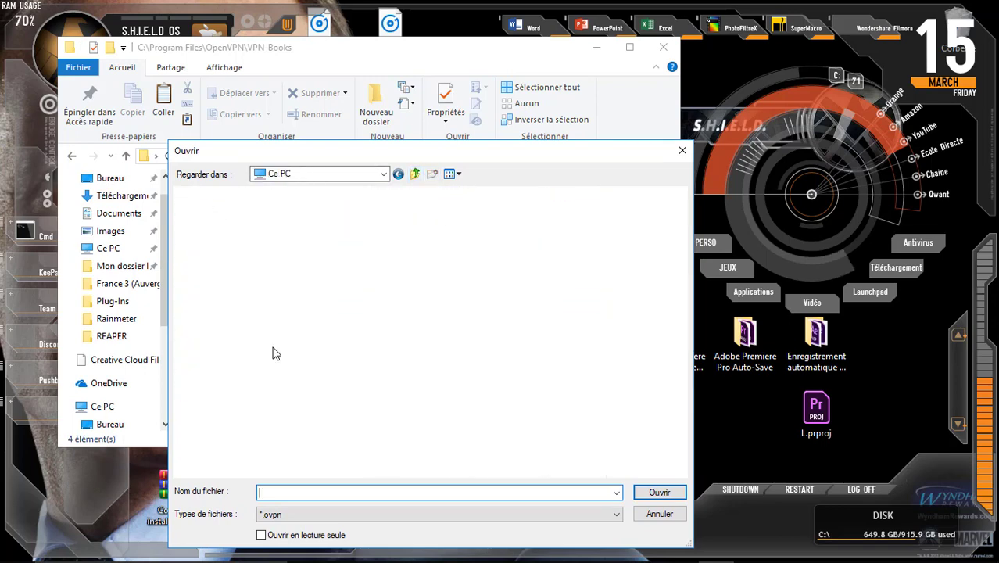
{"action": "double_click", "coordinate": [254, 367]}
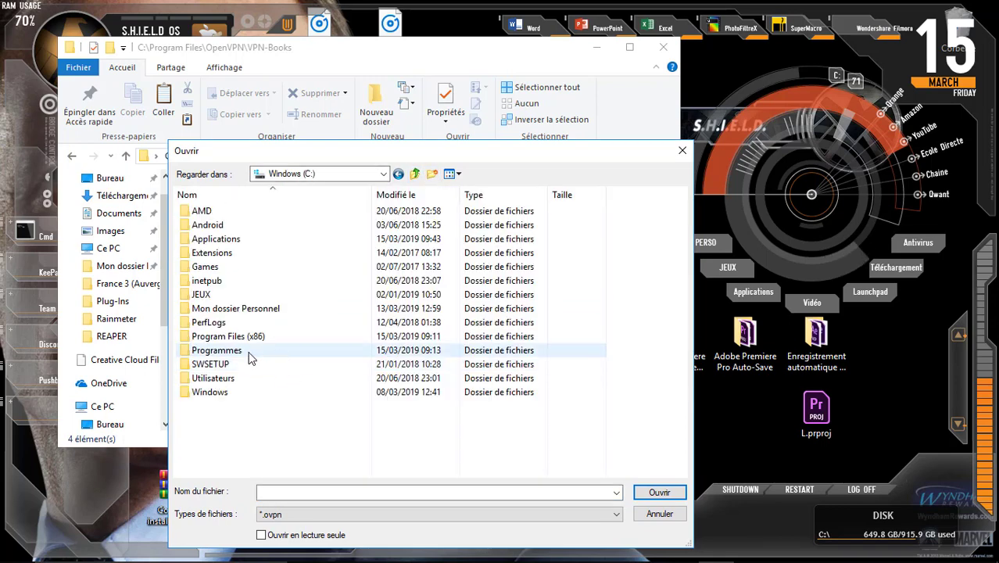
{"action": "double_click", "coordinate": [264, 349]}
{"action": "scroll", "coordinate": [269, 441], "scroll_direction": "down", "scroll_amount": 4}
{"action": "scroll", "coordinate": [225, 450], "scroll_direction": "down", "scroll_amount": 3}
{"action": "double_click", "coordinate": [221, 434]}
{"action": "double_click", "coordinate": [232, 296]}
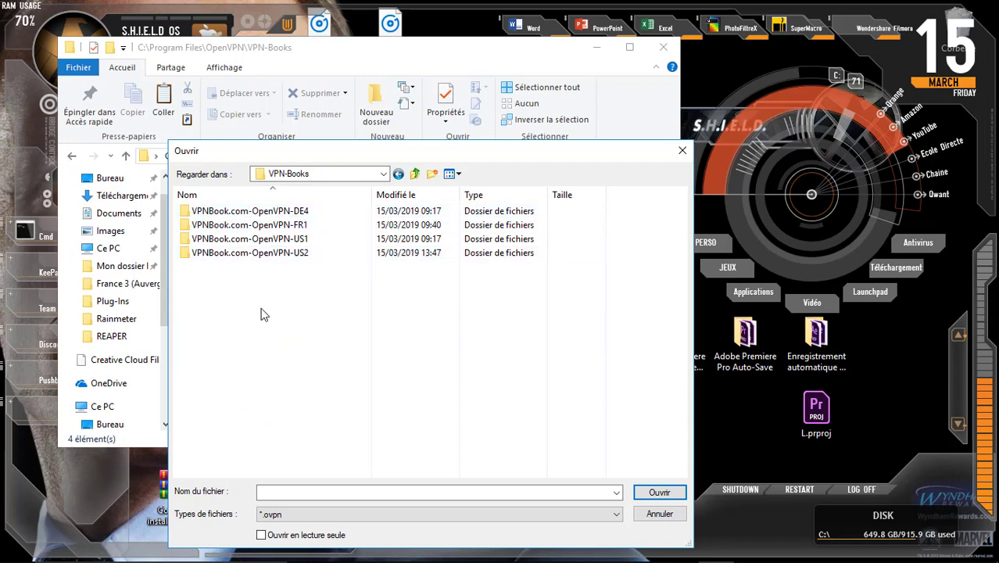
Look through the .ovpn configuration files in the US2, US1, DE4 and FR1 folders inside VPN-Books.
{"action": "double_click", "coordinate": [307, 254]}
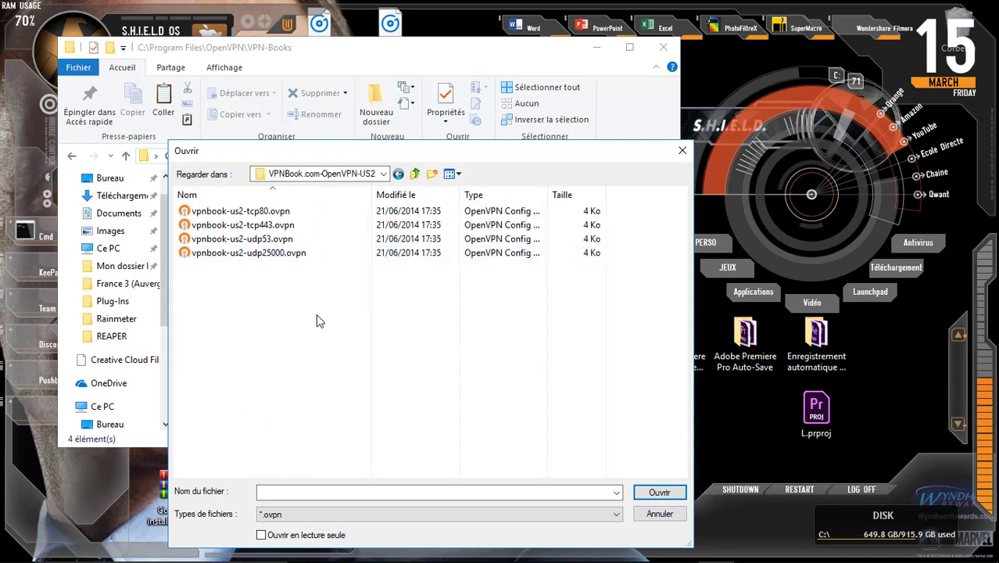
{"action": "left_click", "coordinate": [415, 173]}
{"action": "double_click", "coordinate": [336, 238]}
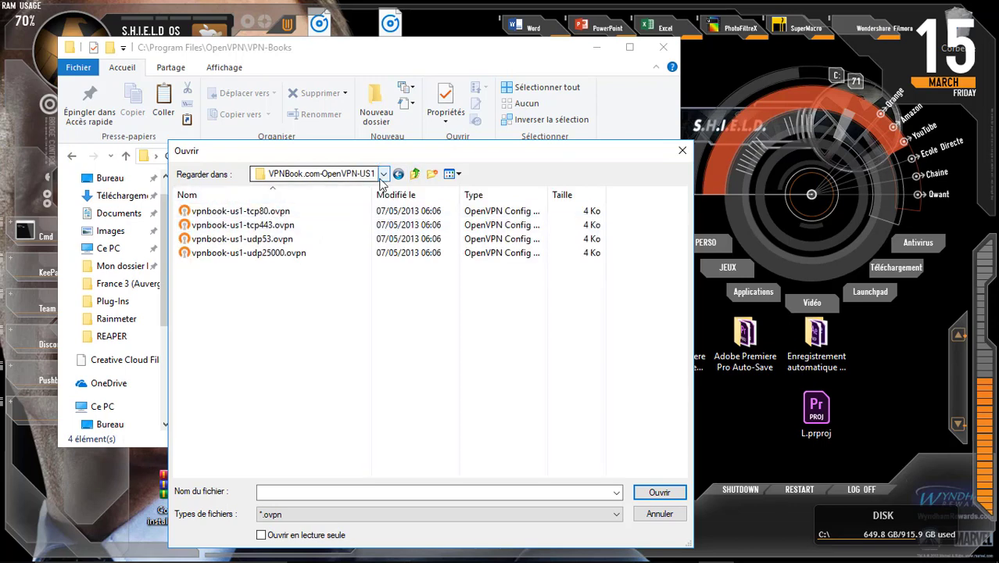
{"action": "left_click", "coordinate": [414, 173]}
{"action": "double_click", "coordinate": [317, 212]}
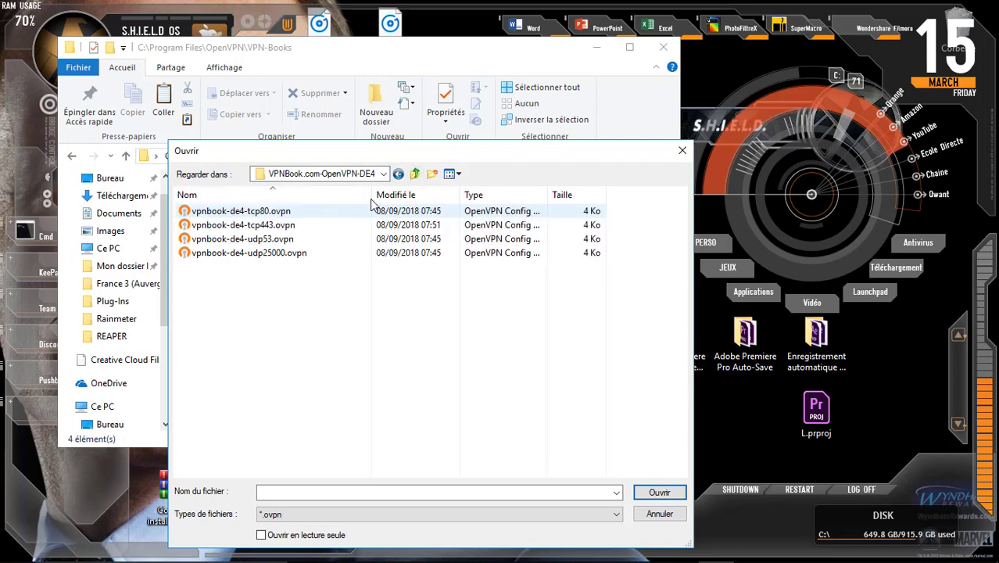
{"action": "left_click", "coordinate": [415, 172]}
{"action": "double_click", "coordinate": [303, 225]}
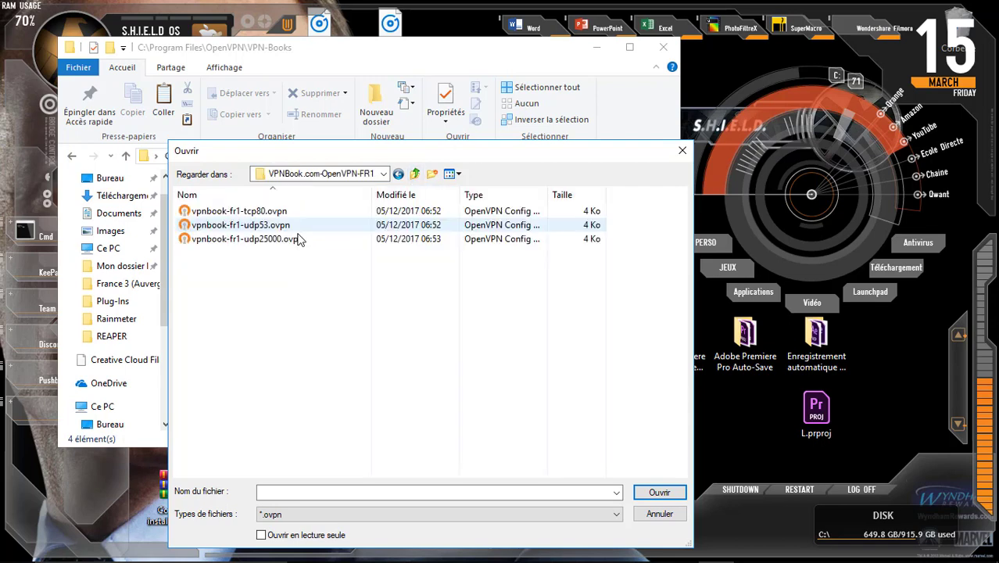
{"action": "left_click", "coordinate": [414, 173]}
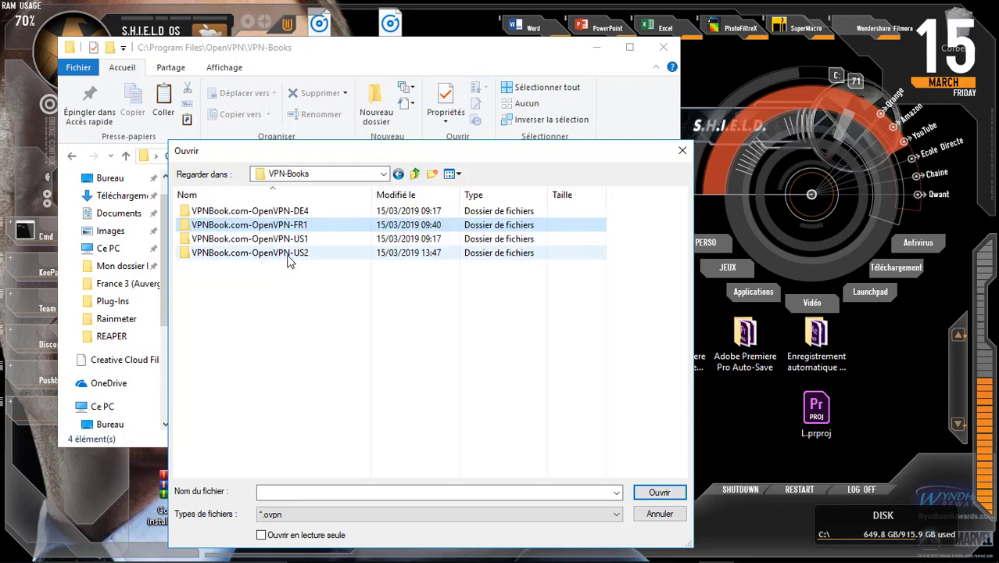
Import vpnbook-us2-tcp80.ovpn from the VPNBook.com-OpenVPN-US2 folder into OpenVPN GUI.
{"action": "double_click", "coordinate": [272, 254]}
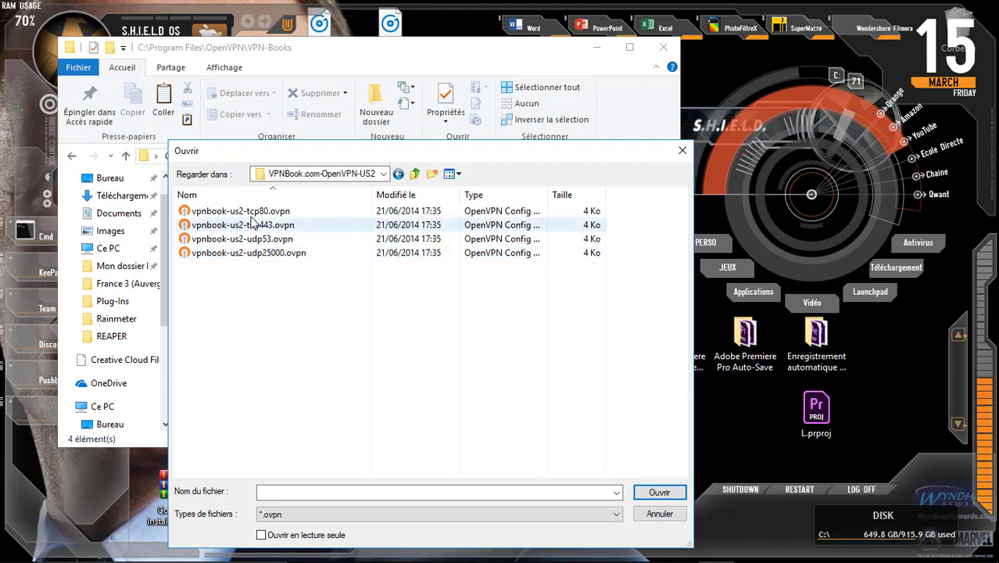
{"action": "left_click", "coordinate": [268, 211]}
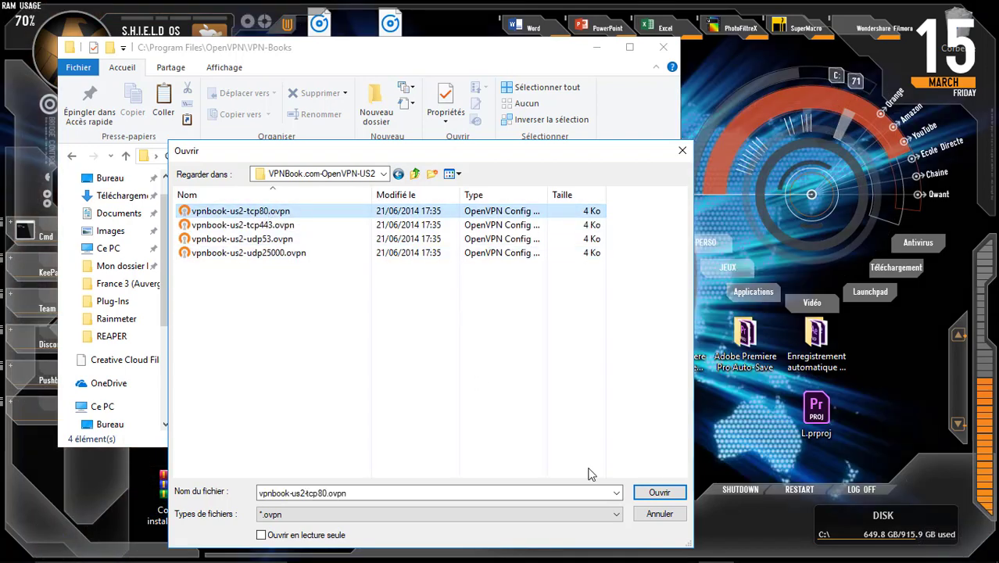
{"action": "left_click", "coordinate": [659, 491]}
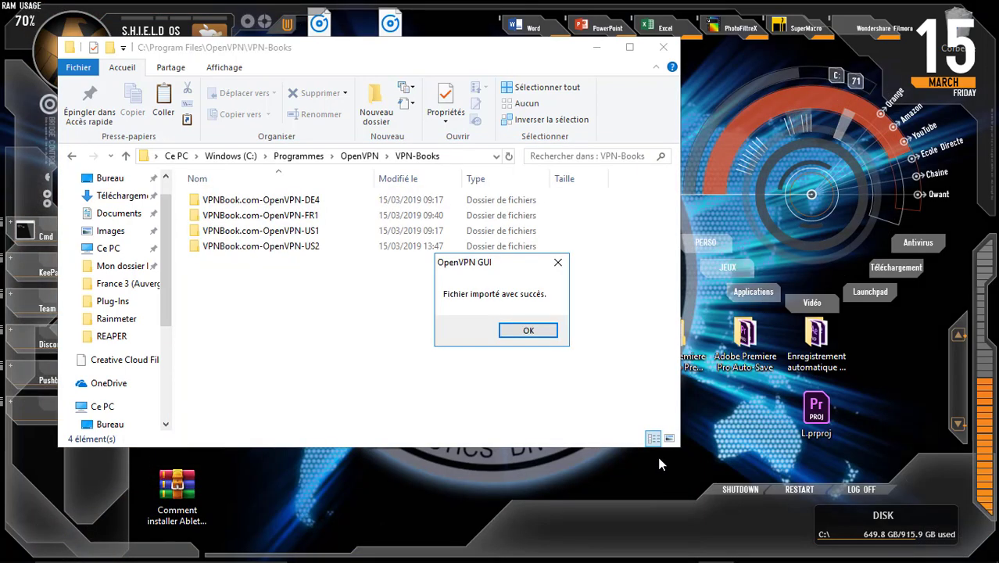
{"action": "left_click", "coordinate": [528, 330]}
Import the vpnbook-us2-tcp443.ovpn configuration from the VPNBook.com-OpenVPN-US2 folder into OpenVPN GUI.
{"action": "left_click", "coordinate": [822, 548]}
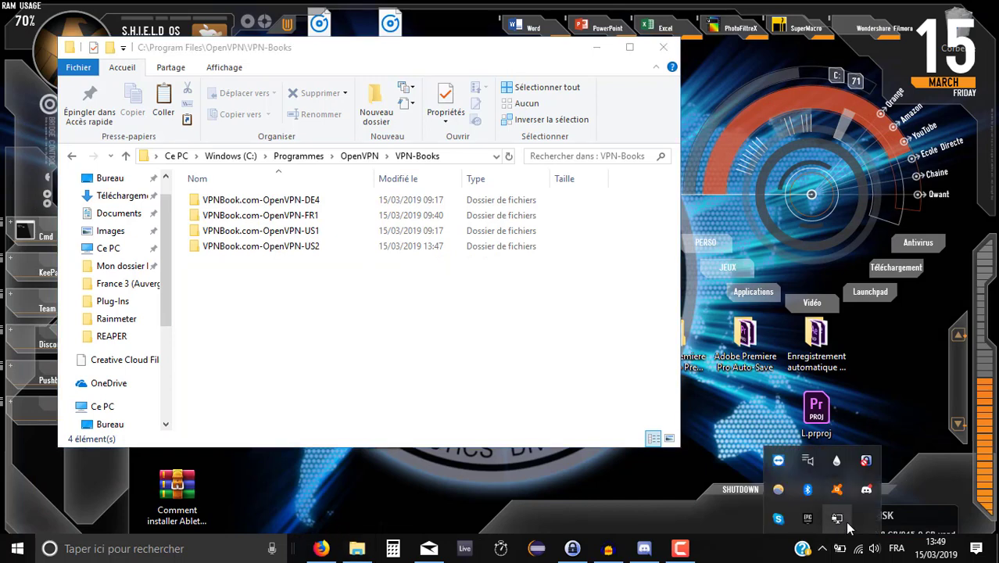
{"action": "right_click", "coordinate": [837, 518]}
{"action": "left_click", "coordinate": [798, 477]}
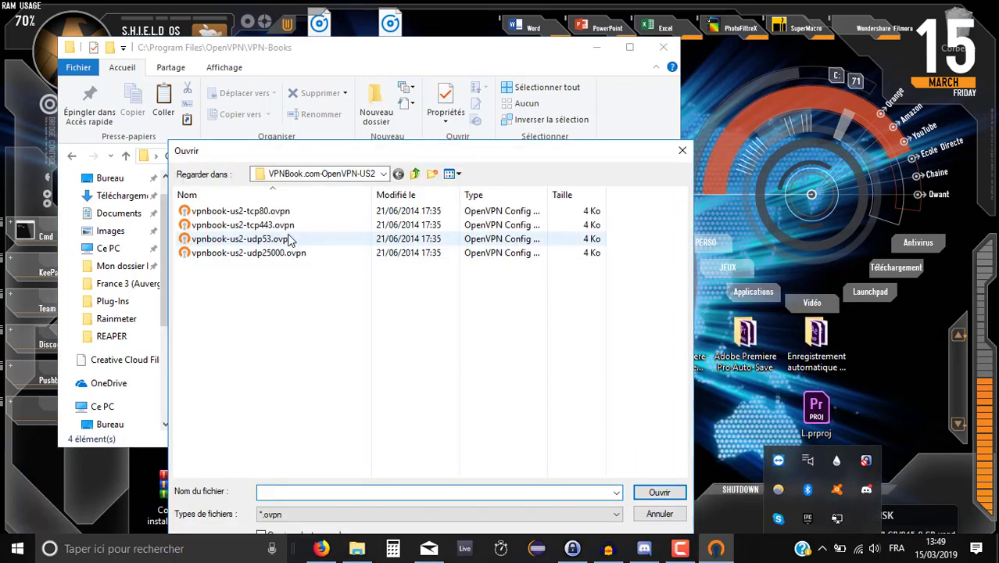
{"action": "left_click", "coordinate": [242, 224]}
{"action": "left_click", "coordinate": [659, 491]}
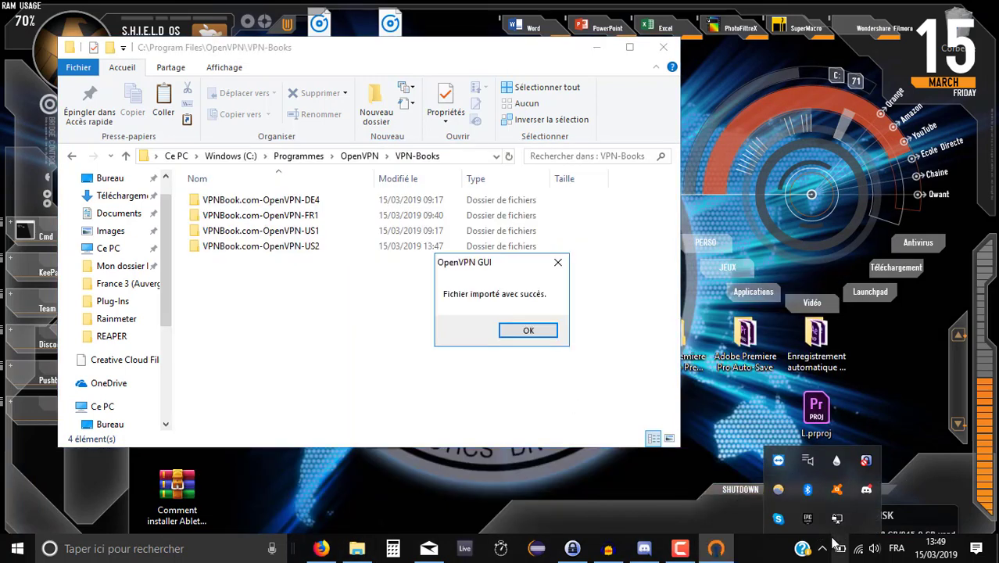
{"action": "left_click", "coordinate": [510, 331]}
Import the vpnbook-us2-udp53.ovpn configuration from the VPNBook.com-OpenVPN-US2 folder into OpenVPN GUI.
{"action": "right_click", "coordinate": [836, 518]}
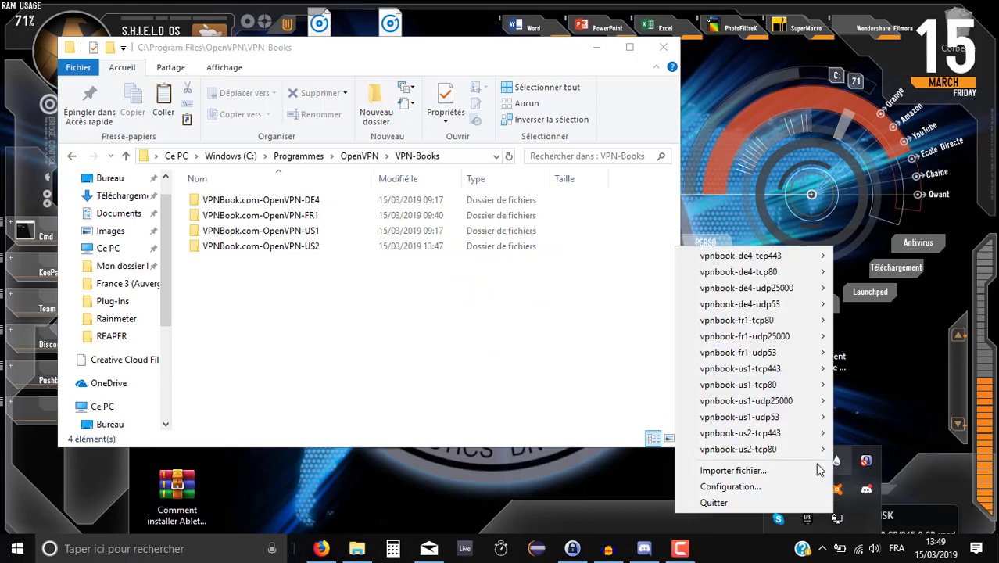
{"action": "left_click", "coordinate": [778, 471]}
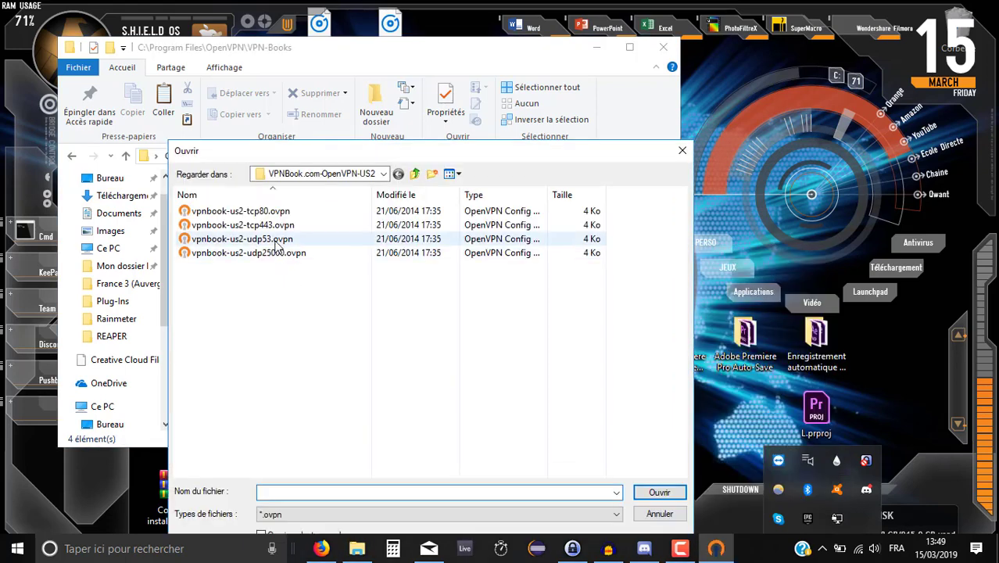
{"action": "left_click", "coordinate": [242, 239]}
{"action": "left_click", "coordinate": [659, 492]}
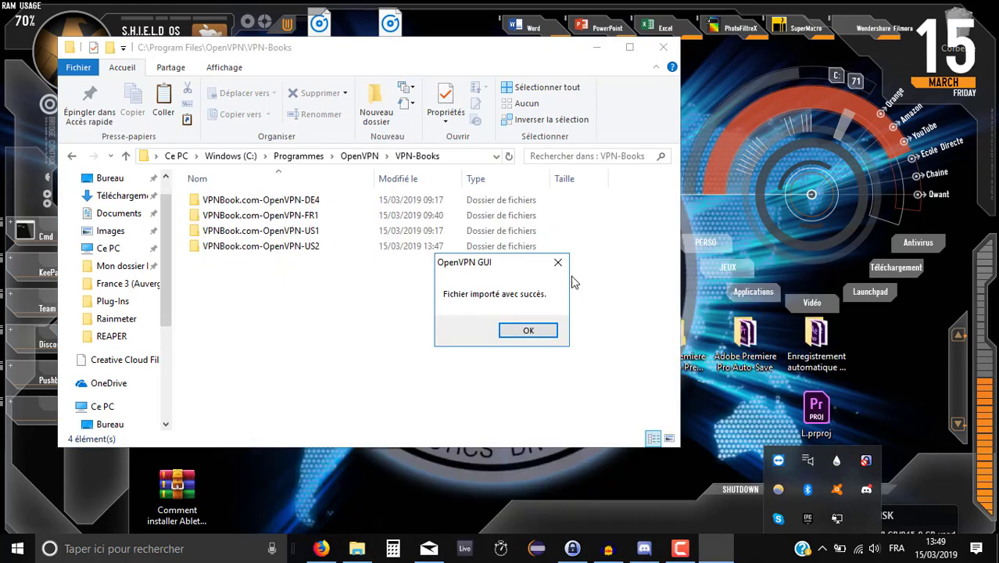
{"action": "left_click", "coordinate": [527, 327]}
Import the vpnbook-us2-udp25000.ovpn configuration into OpenVPN GUI, and close the File Explorer window after viewing the US2 folder.
{"action": "left_click", "coordinate": [821, 550]}
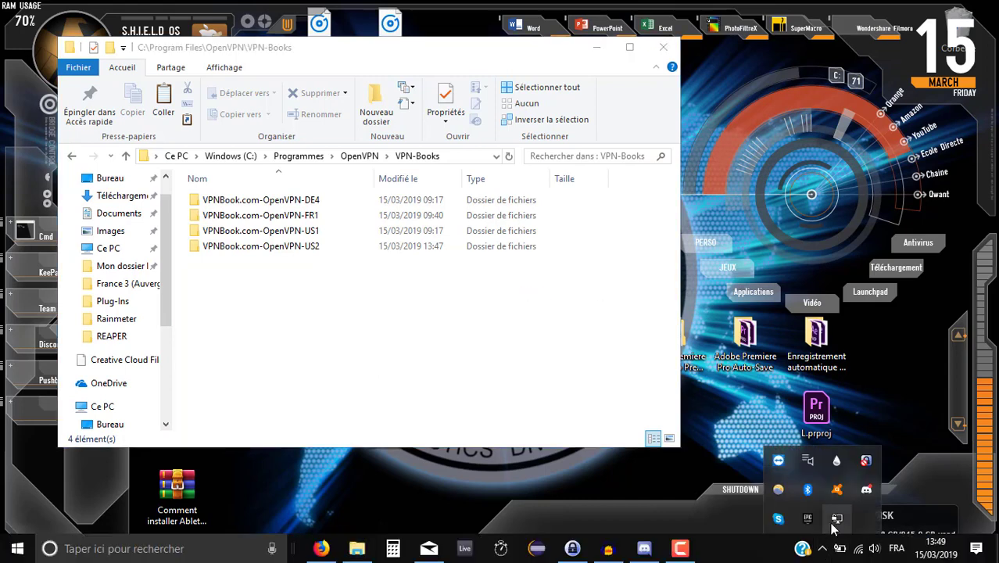
{"action": "right_click", "coordinate": [832, 521]}
{"action": "left_click", "coordinate": [777, 480]}
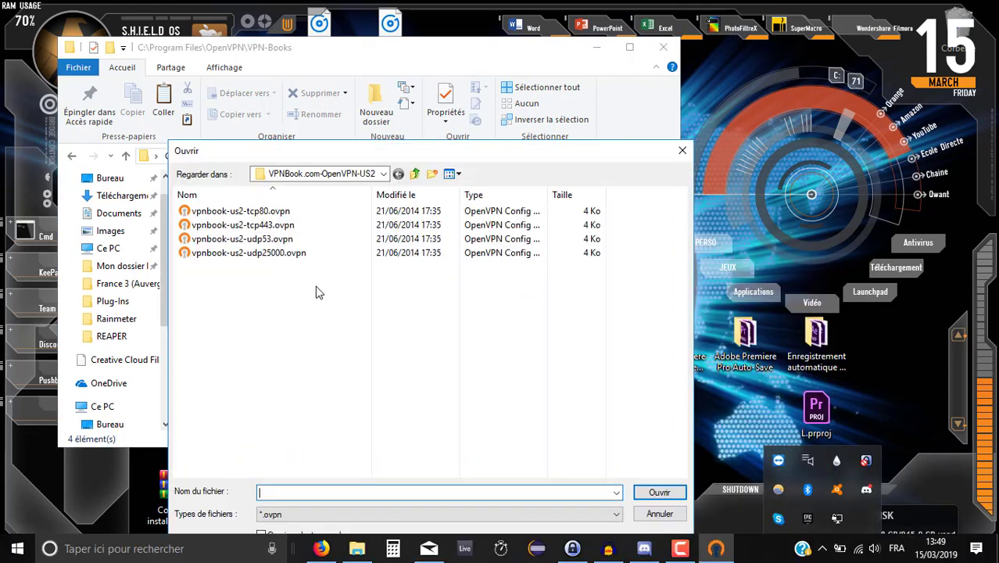
{"action": "left_click", "coordinate": [318, 262]}
{"action": "left_click", "coordinate": [661, 493]}
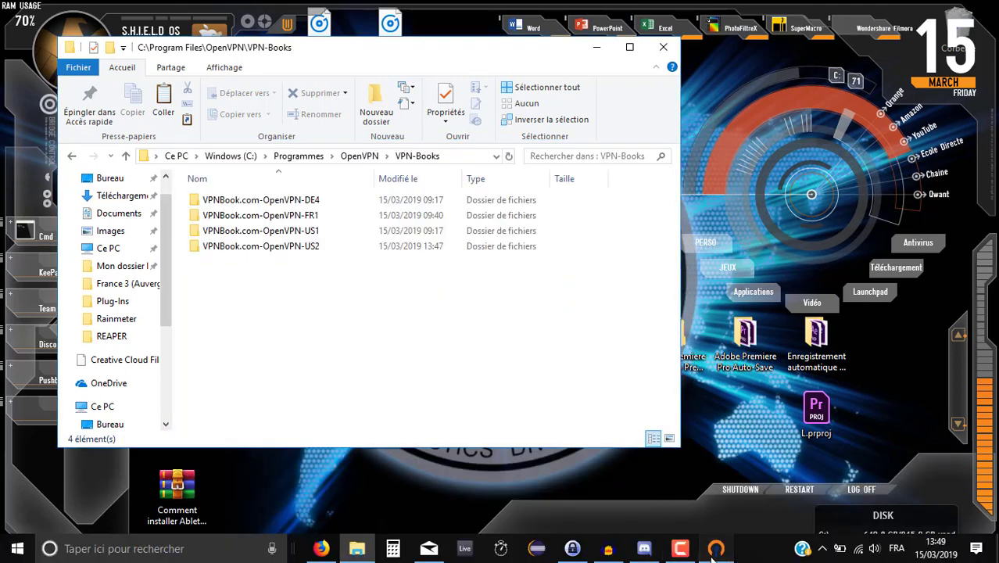
{"action": "left_click", "coordinate": [528, 332]}
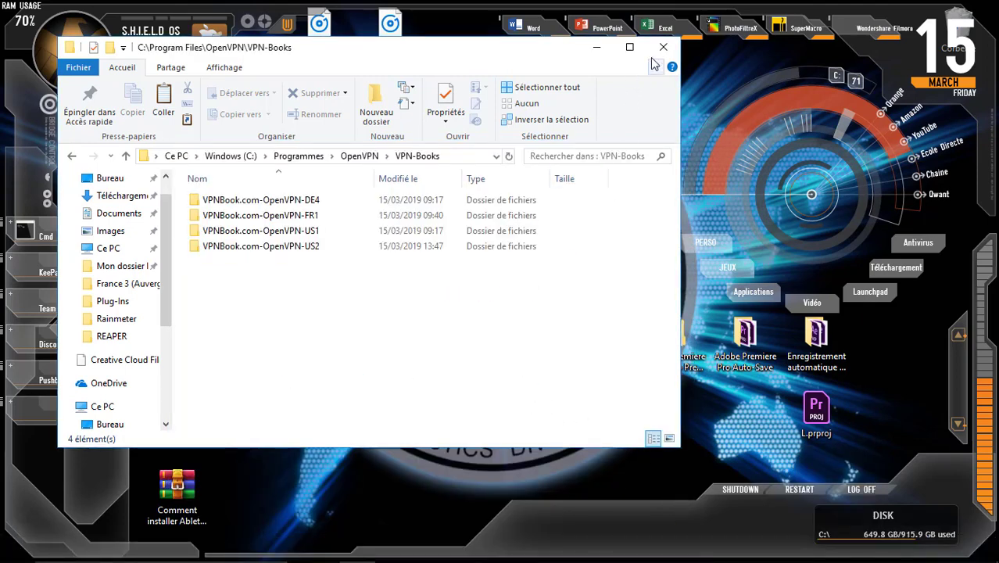
{"action": "double_click", "coordinate": [312, 246]}
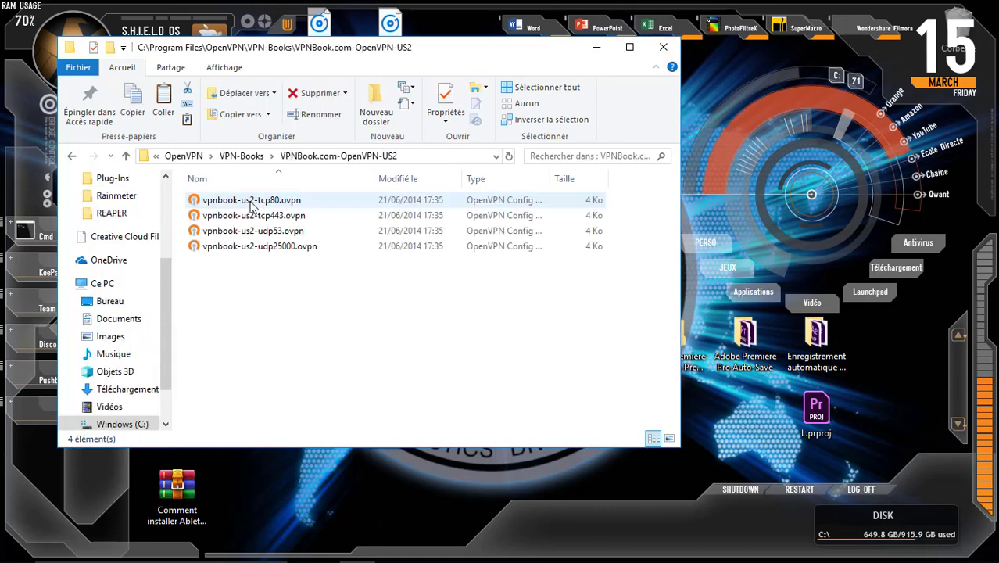
{"action": "left_click", "coordinate": [663, 47]}
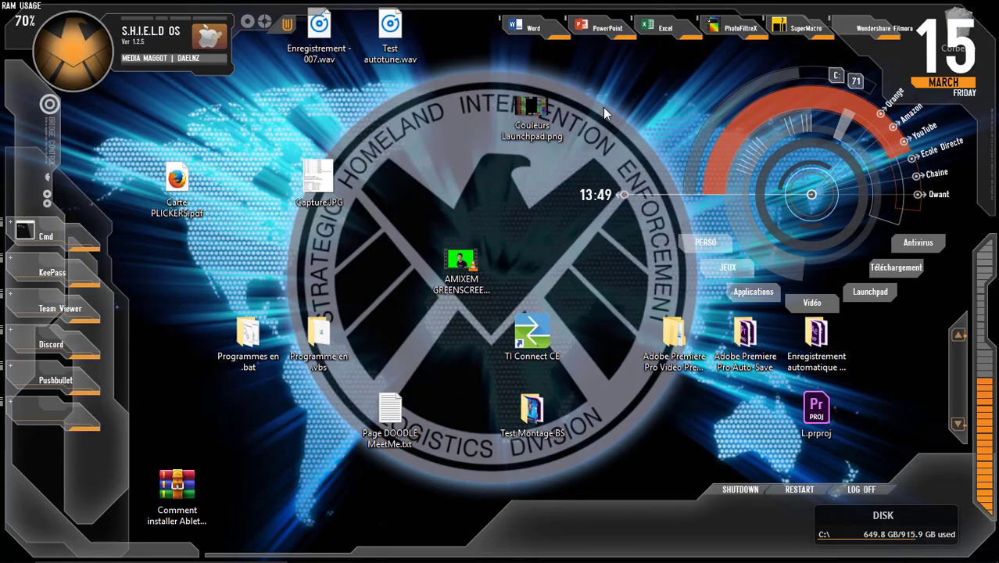
Start a connection to the vpnbook-us2-tcp443 server from the OpenVPN GUI tray program.
{"action": "mouse_move", "coordinate": [664, 557]}
{"action": "left_click", "coordinate": [821, 549]}
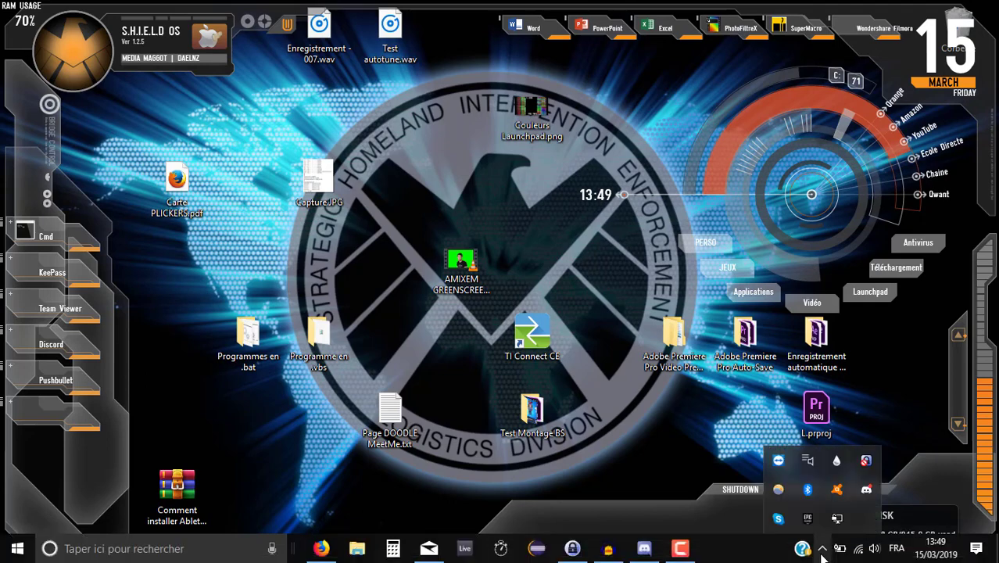
{"action": "right_click", "coordinate": [839, 520]}
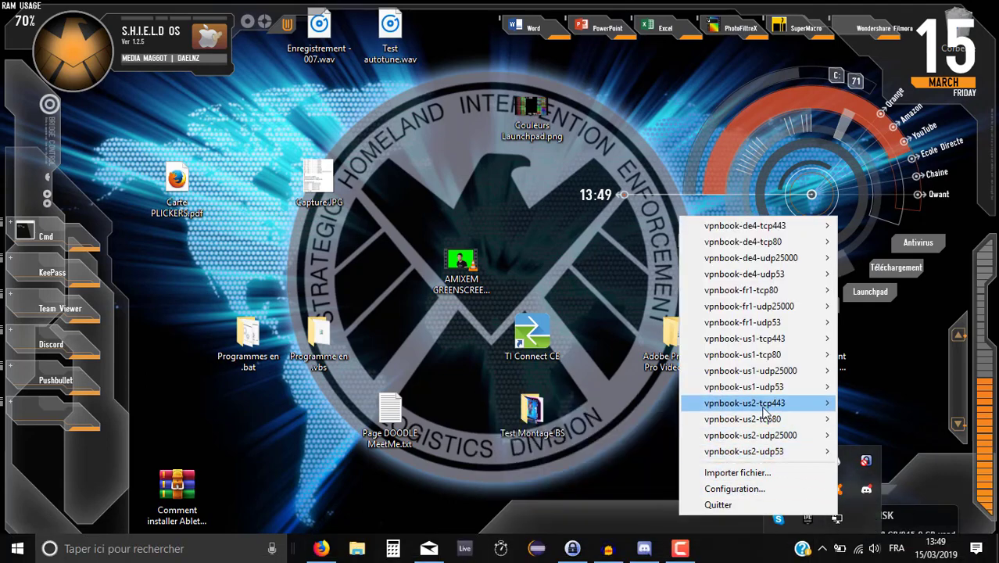
{"action": "mouse_move", "coordinate": [774, 405]}
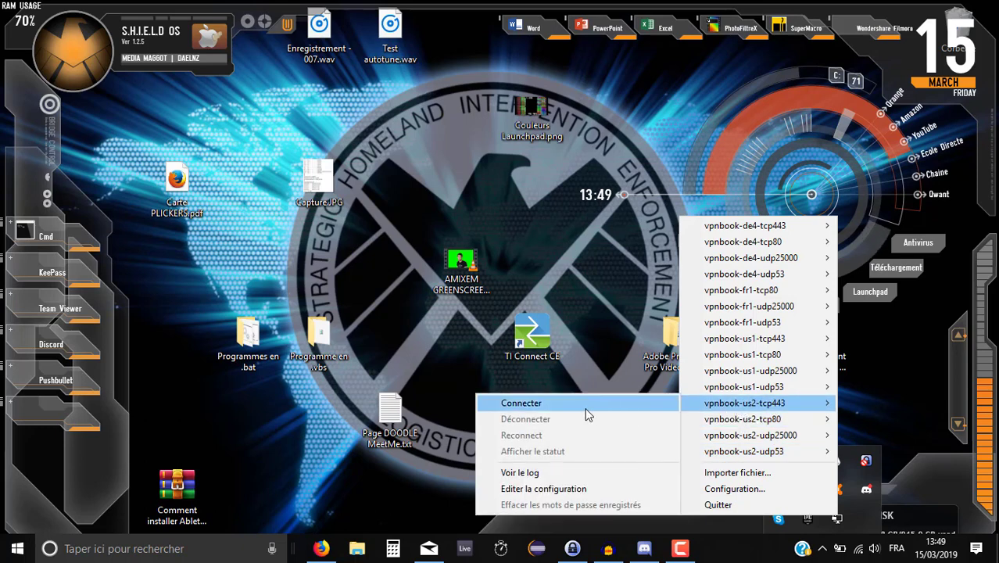
{"action": "left_click", "coordinate": [551, 404]}
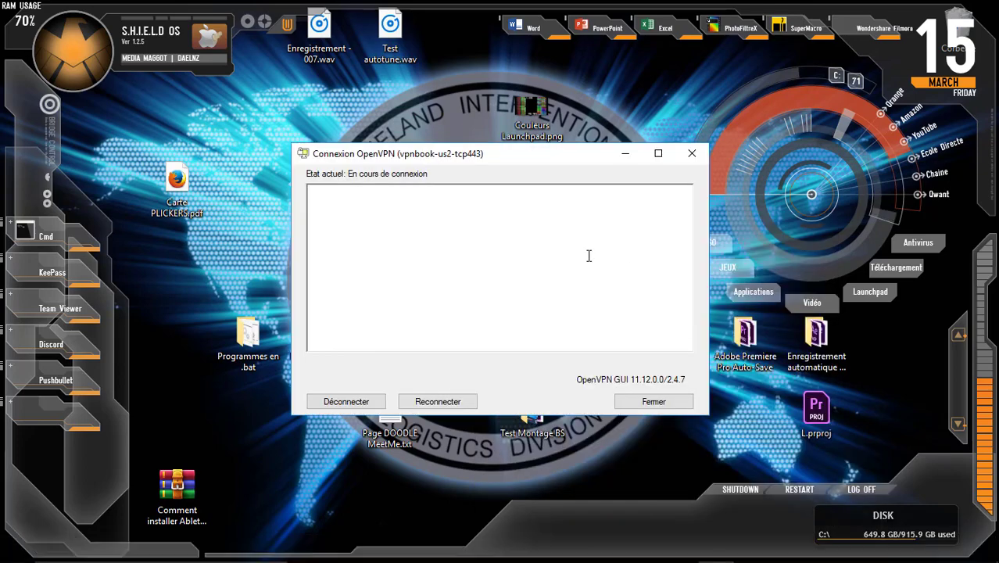
{"action": "left_click_drag", "start_coordinate": [475, 228], "coordinate": [479, 231]}
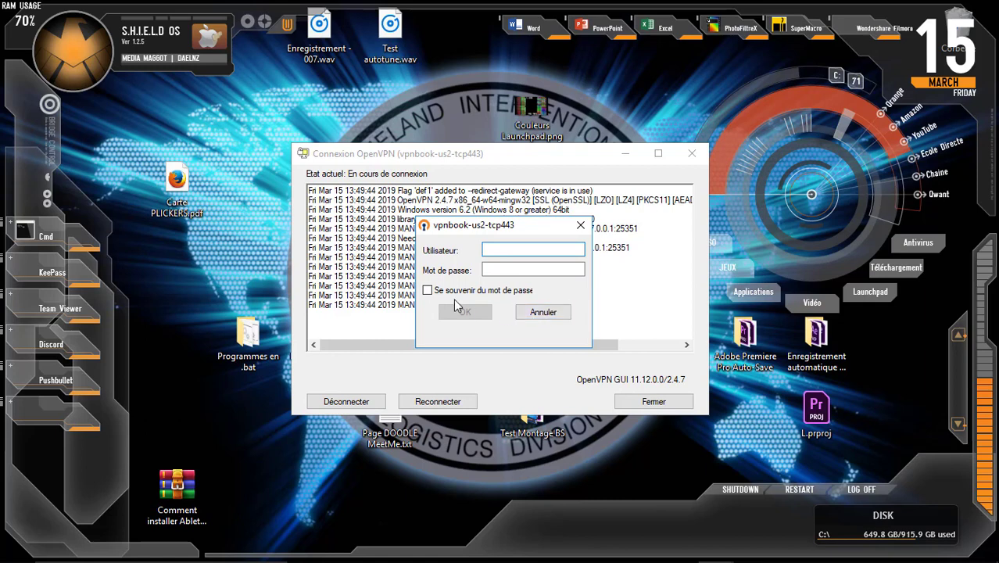
Log in to vpnbook-us2-tcp443 with the username vpnbook and the account password from the VPNBook page, with the password remembered.
{"action": "left_click", "coordinate": [428, 291]}
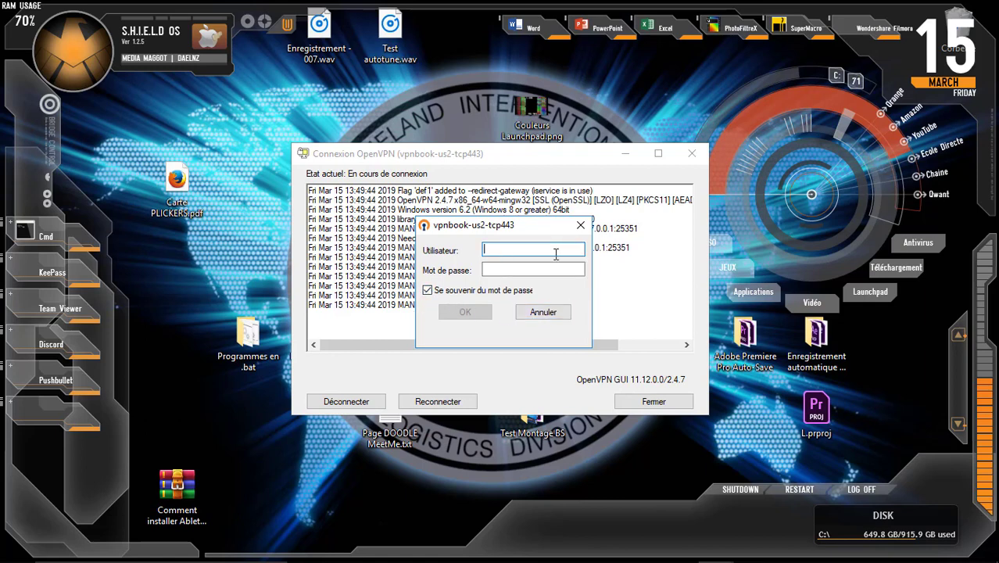
{"action": "type", "text": "vpnbook"}
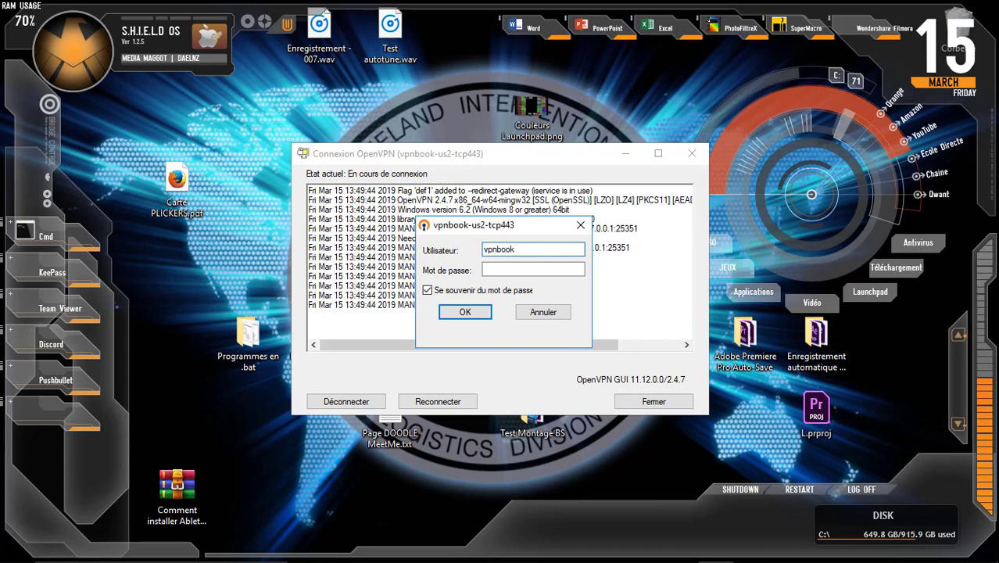
{"action": "left_click", "coordinate": [494, 270]}
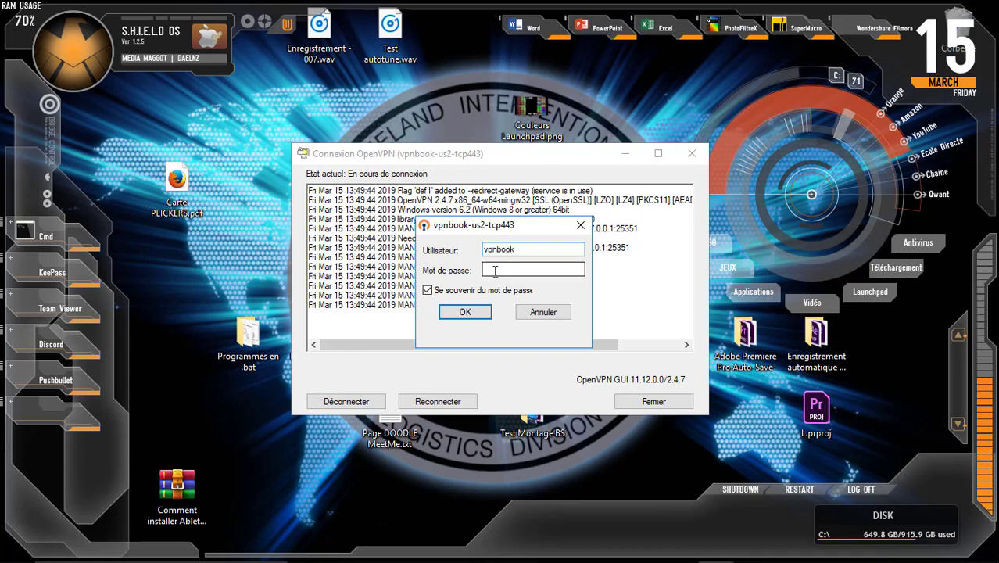
{"action": "key", "text": "alt+Tab"}
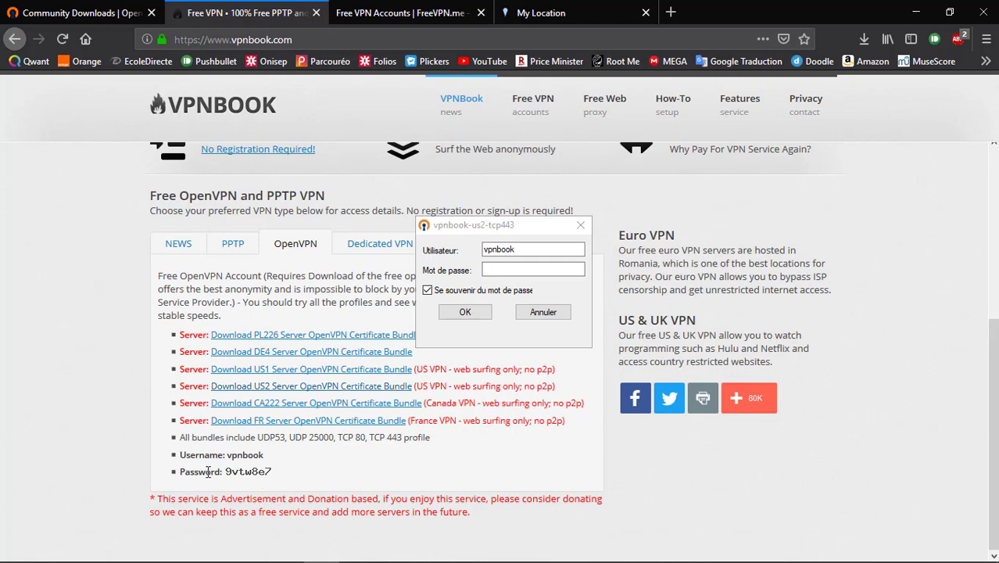
{"action": "left_click", "coordinate": [540, 269]}
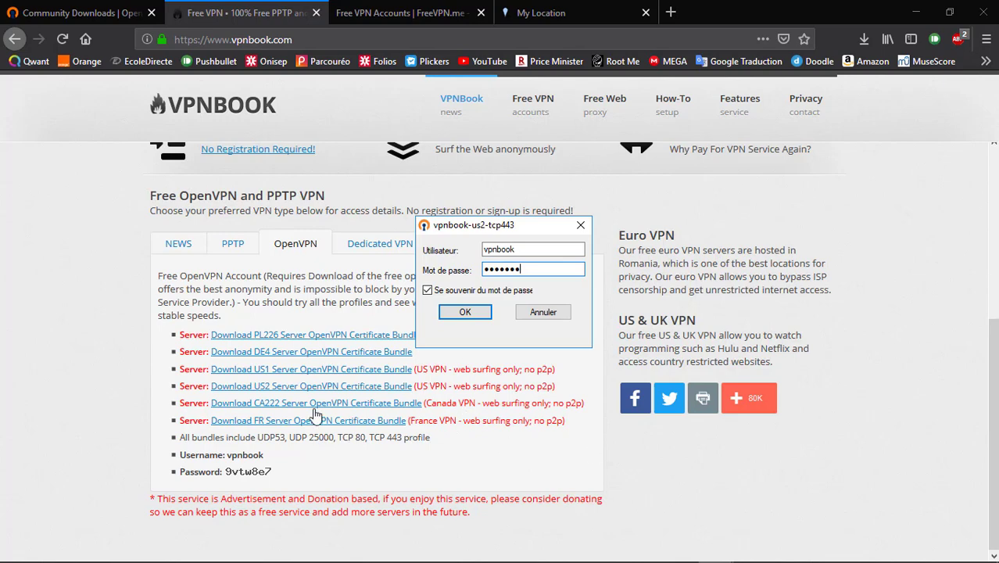
{"action": "left_click", "coordinate": [462, 314]}
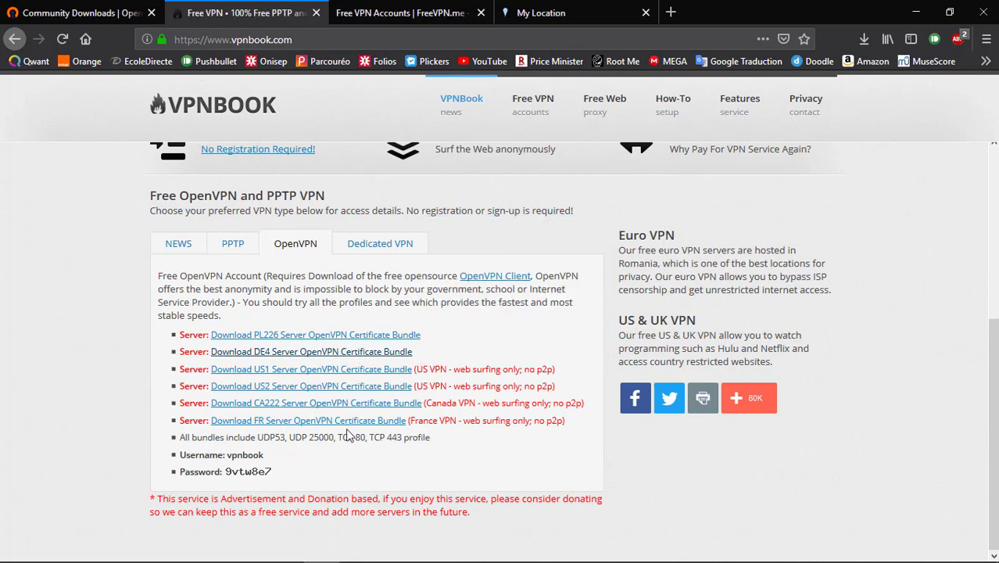
Open the status log of the vpnbook-us2-tcp443 connection from the OpenVPN GUI tray program and disconnect it.
{"action": "mouse_move", "coordinate": [646, 559]}
{"action": "left_click", "coordinate": [822, 548]}
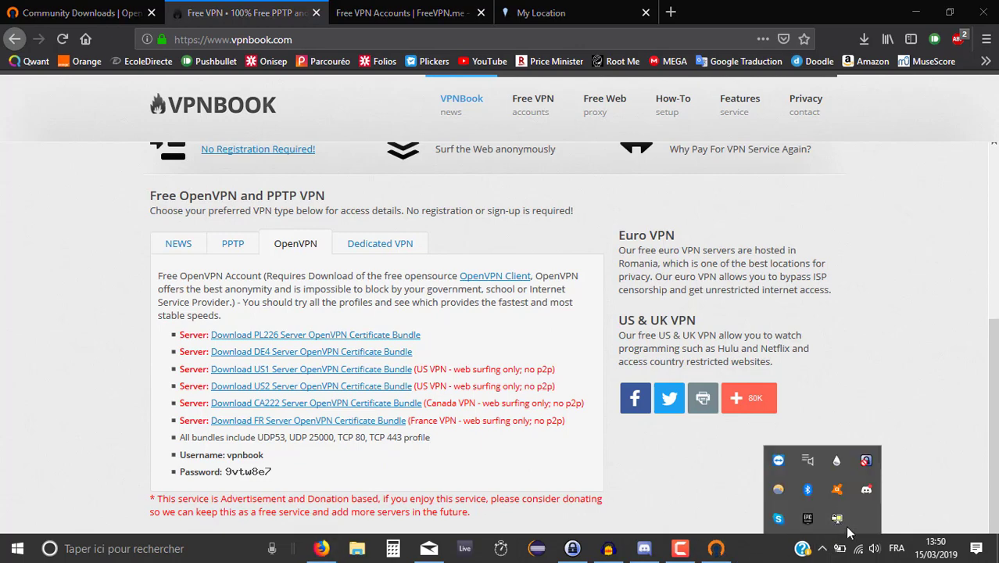
{"action": "double_click", "coordinate": [838, 521]}
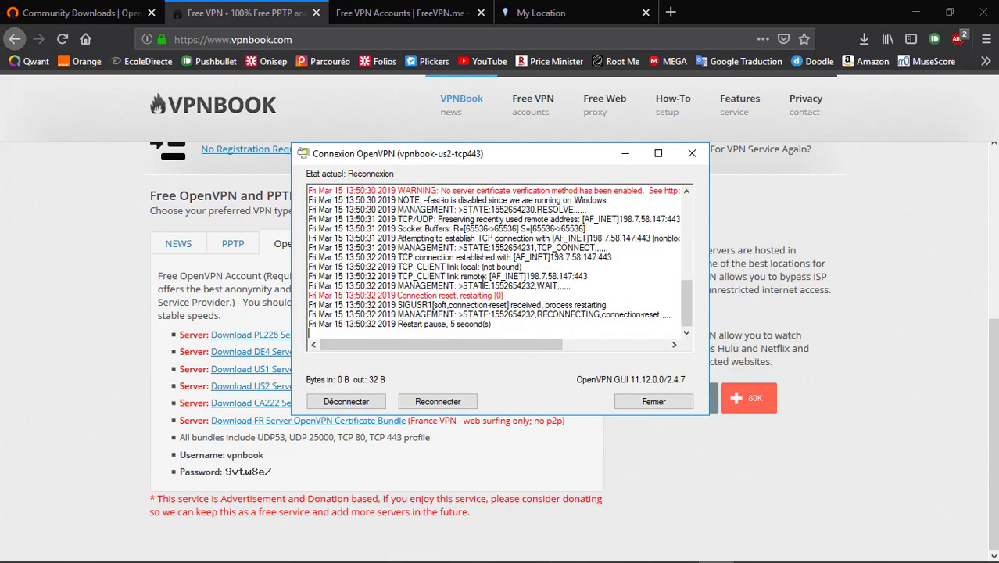
{"action": "left_click", "coordinate": [346, 402]}
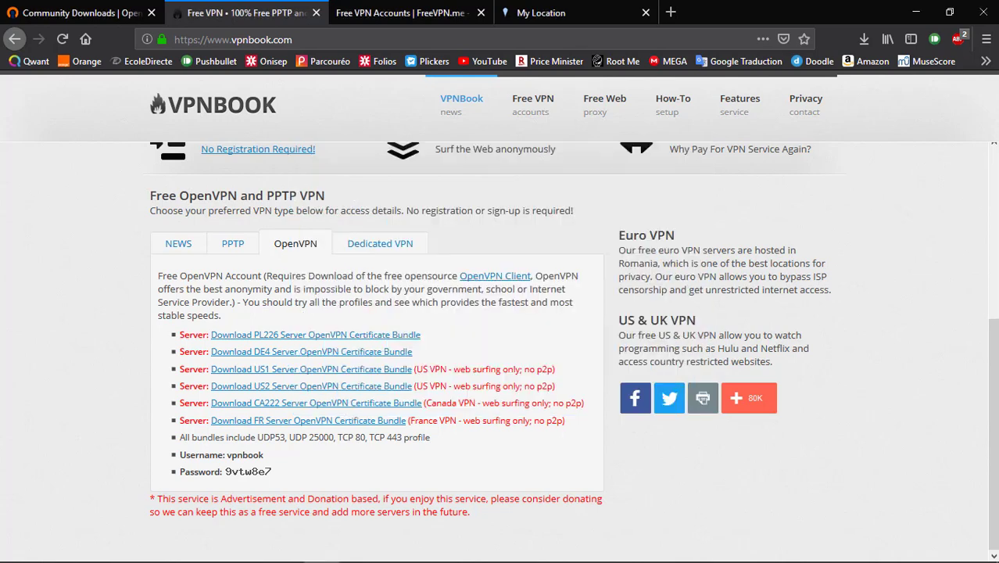
Start a connection to vpnbook-us2-tcp80 in OpenVPN GUI and enter vpnbook as the username, then go to the password field.
{"action": "left_click", "coordinate": [823, 549]}
{"action": "right_click", "coordinate": [835, 520]}
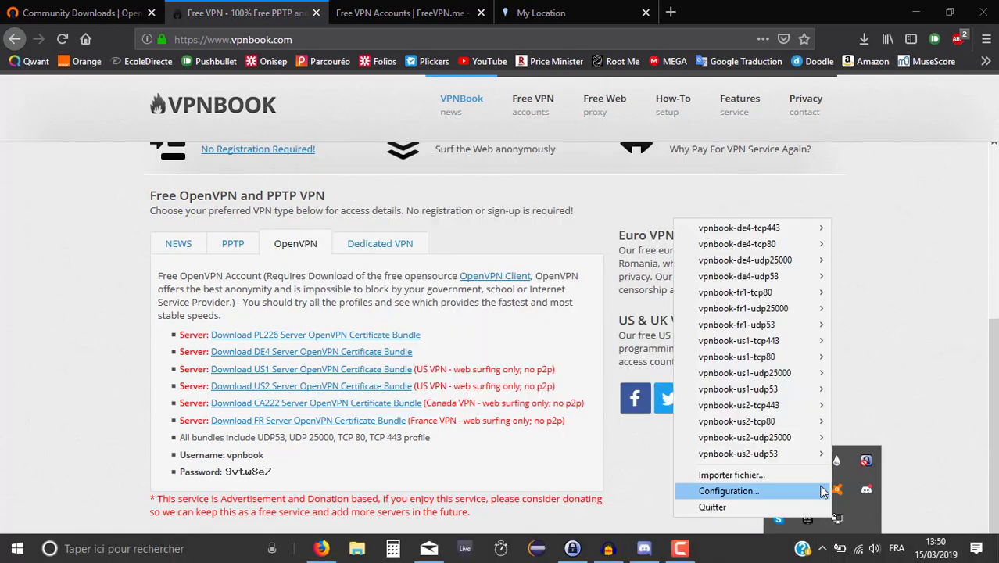
{"action": "mouse_move", "coordinate": [793, 412]}
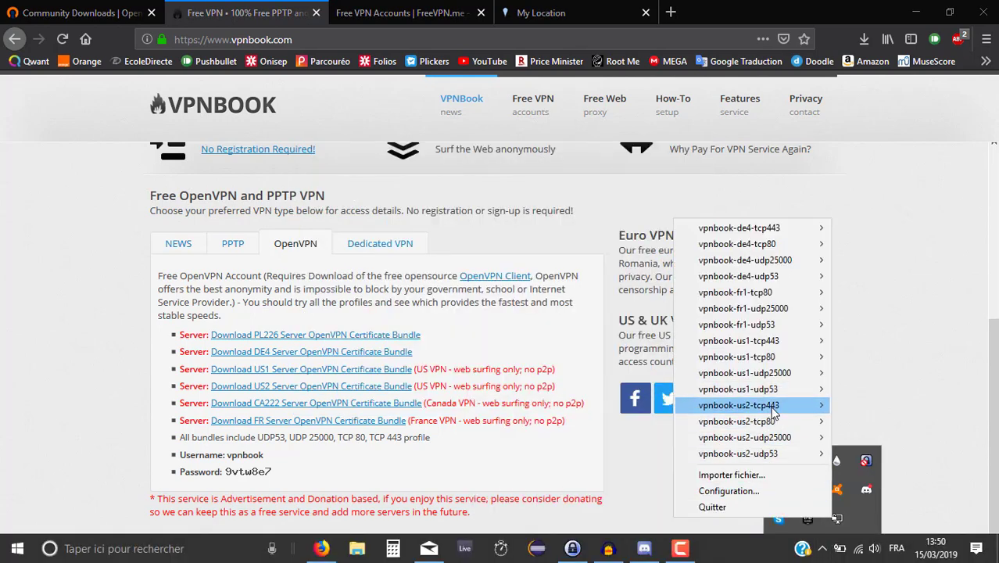
{"action": "mouse_move", "coordinate": [754, 422]}
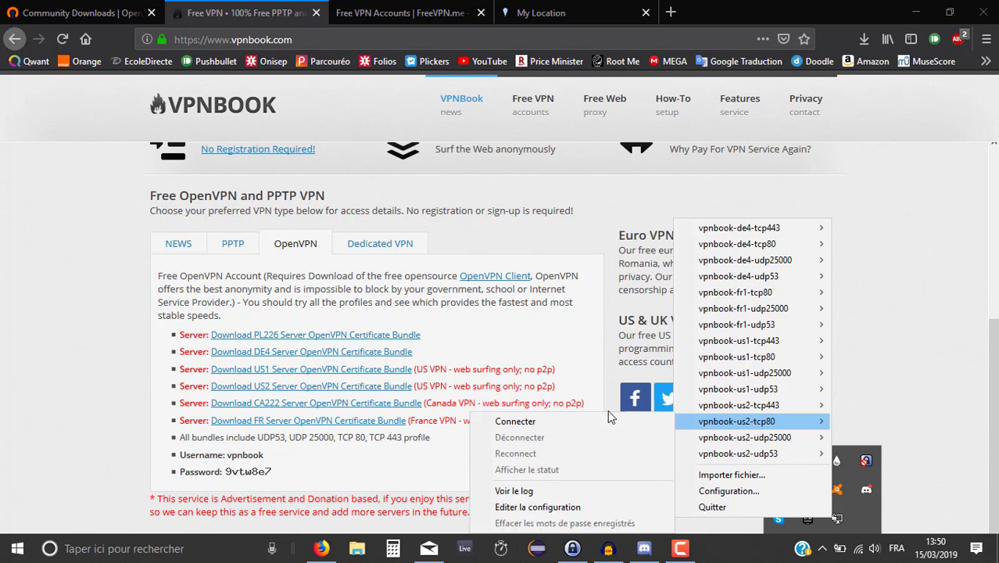
{"action": "left_click", "coordinate": [566, 422]}
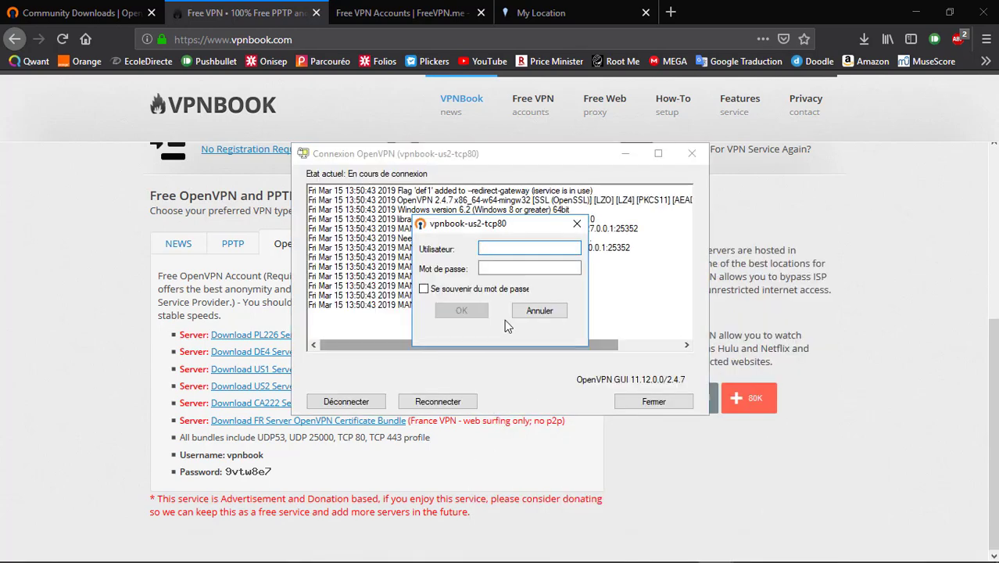
{"action": "type", "text": "vpnbook"}
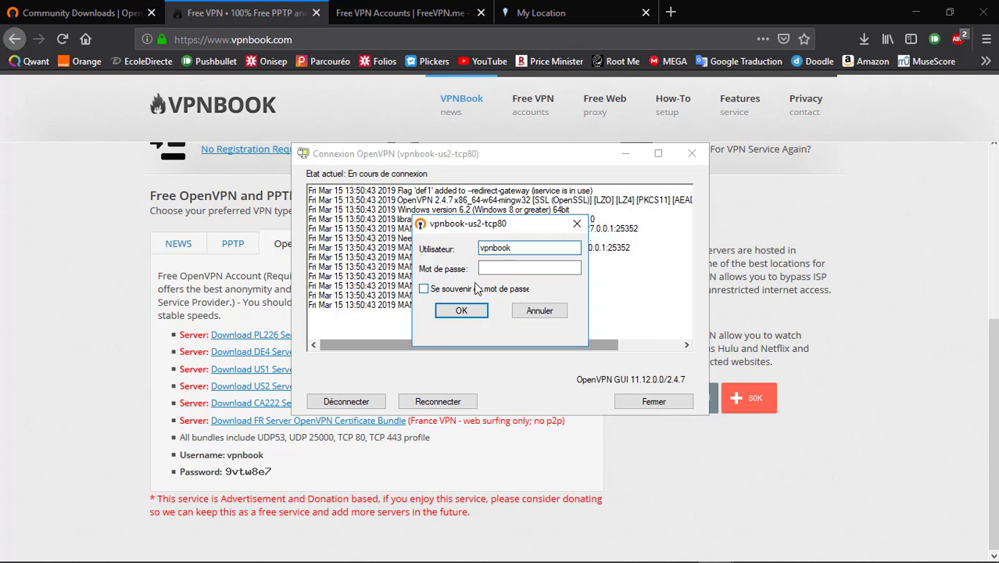
{"action": "left_click", "coordinate": [484, 270]}
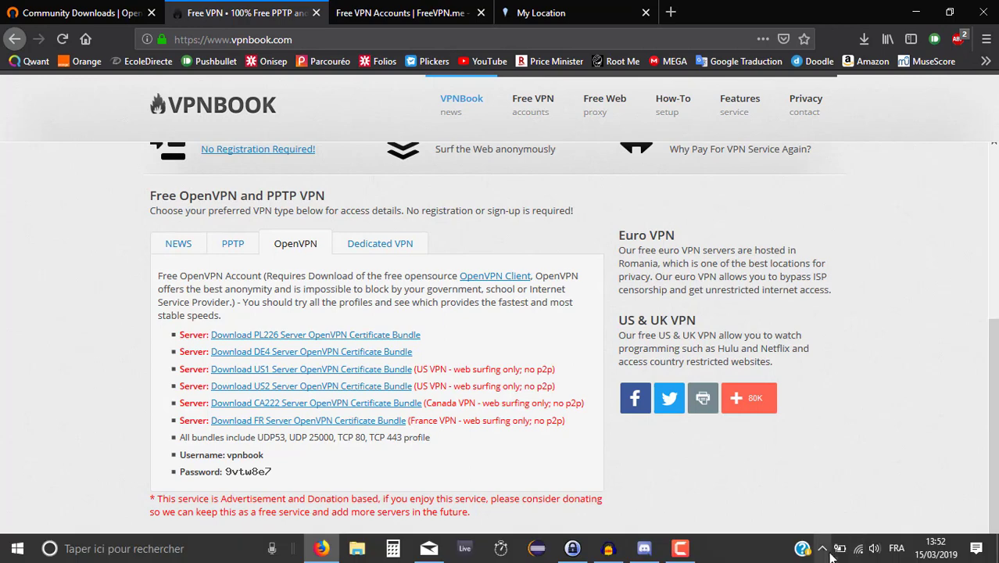
Disconnect the active vpnbook-us2-udp53 connection in OpenVPN GUI.
{"action": "left_click", "coordinate": [822, 548]}
{"action": "right_click", "coordinate": [837, 519]}
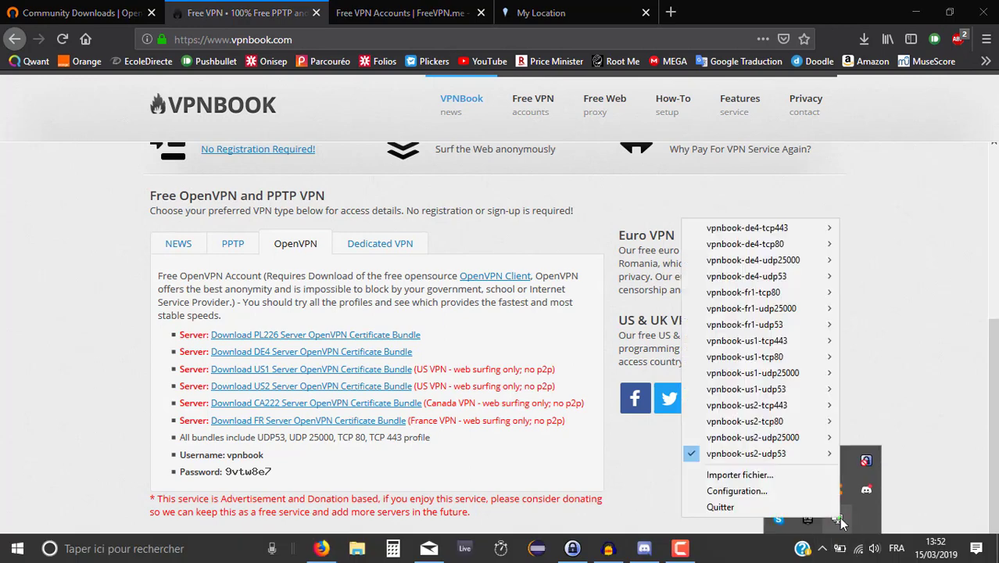
{"action": "mouse_move", "coordinate": [743, 464]}
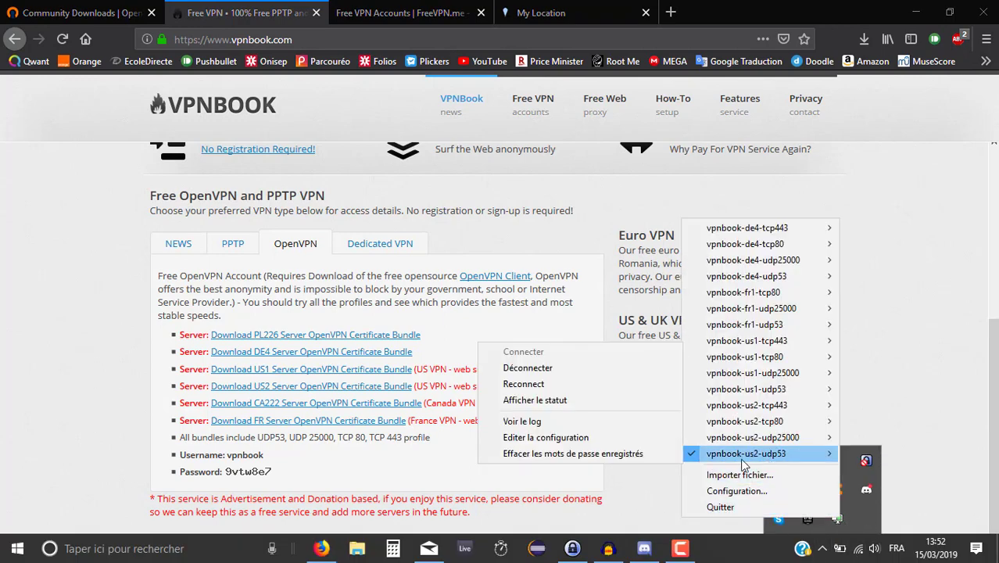
{"action": "left_click", "coordinate": [527, 368]}
Connect to the vpnbook-us2-udp25000 server in OpenVPN GUI with the saved credentials.
{"action": "left_click", "coordinate": [822, 548]}
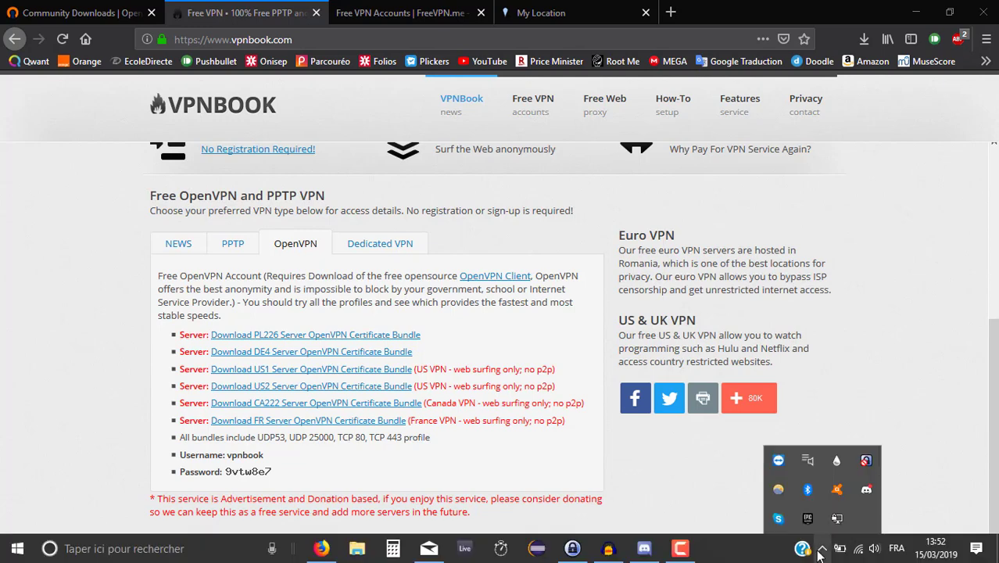
{"action": "right_click", "coordinate": [837, 518]}
{"action": "mouse_move", "coordinate": [753, 452]}
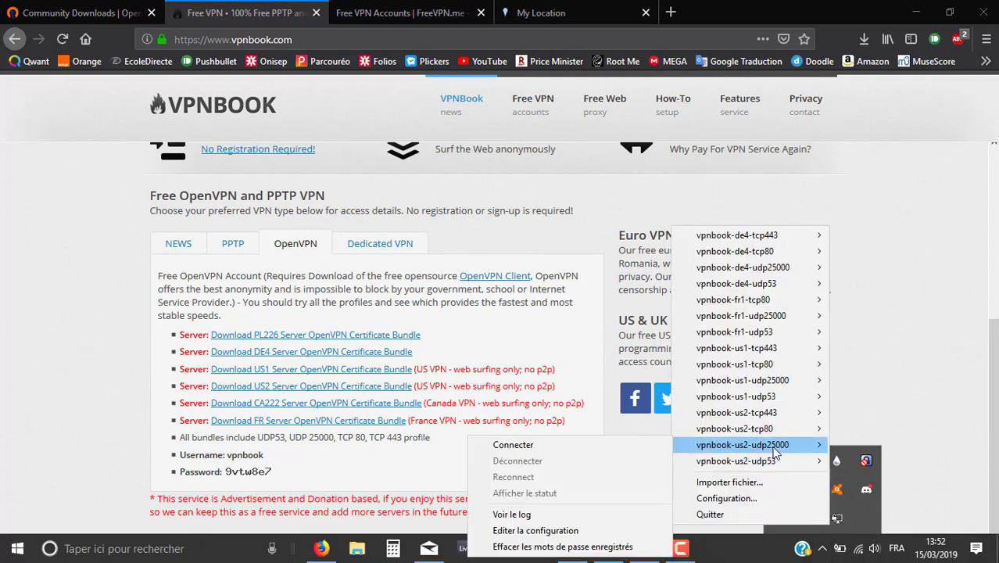
{"action": "left_click", "coordinate": [649, 445]}
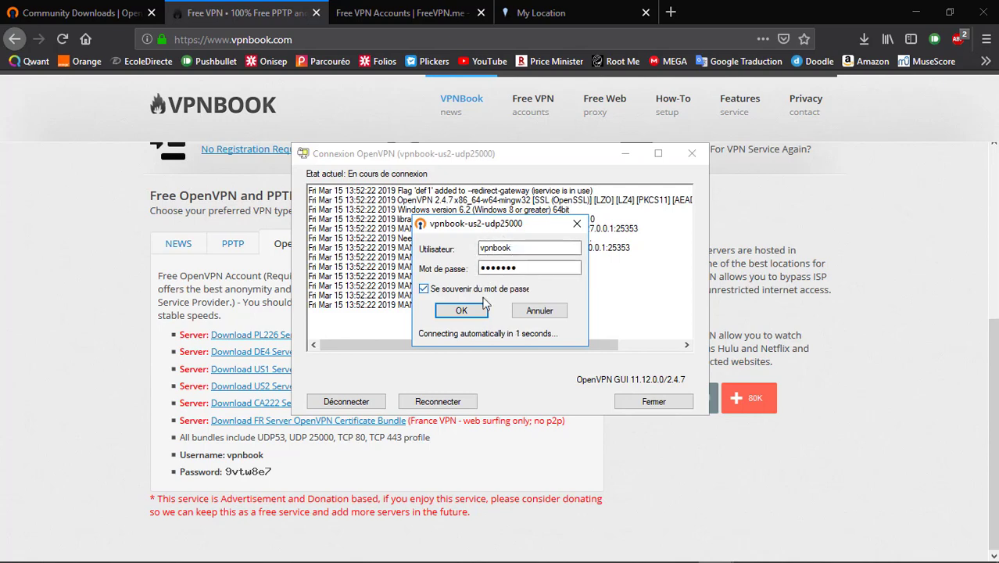
{"action": "left_click", "coordinate": [473, 310]}
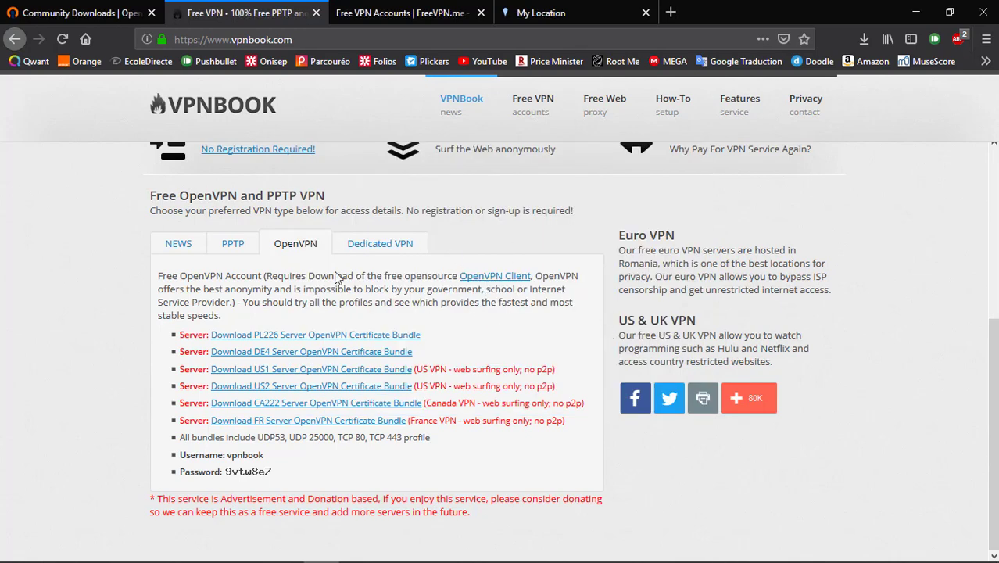
Reload the My Location page in the browser and examine the public IP address and its location on the map.
{"action": "left_click", "coordinate": [557, 9]}
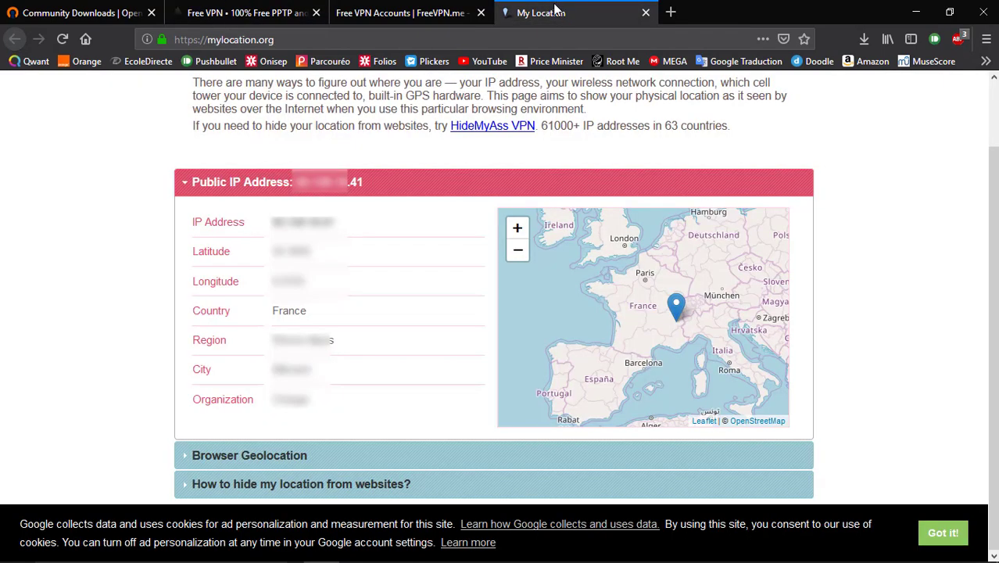
{"action": "left_click", "coordinate": [62, 39]}
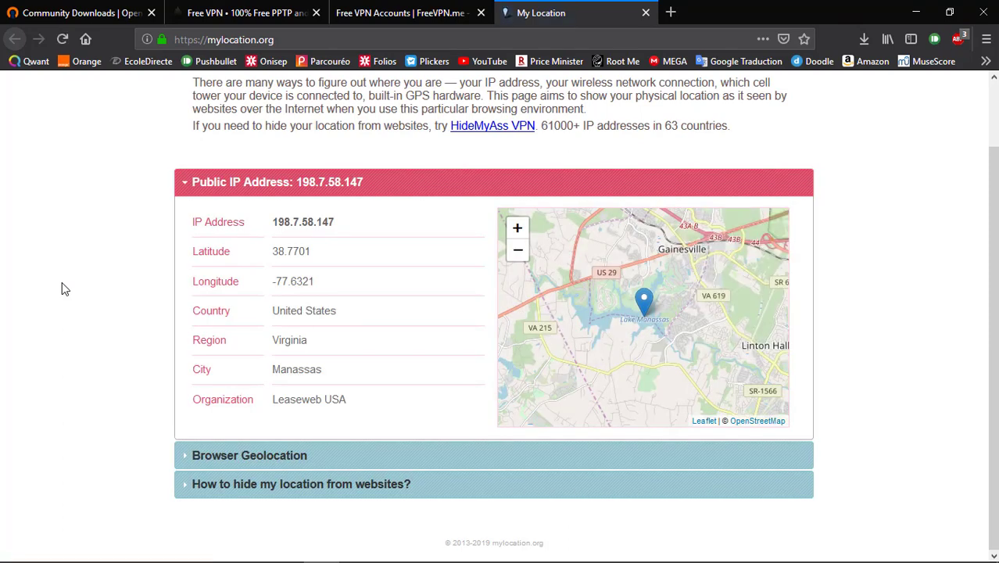
{"action": "scroll", "coordinate": [698, 325], "scroll_direction": "down", "scroll_amount": 1}
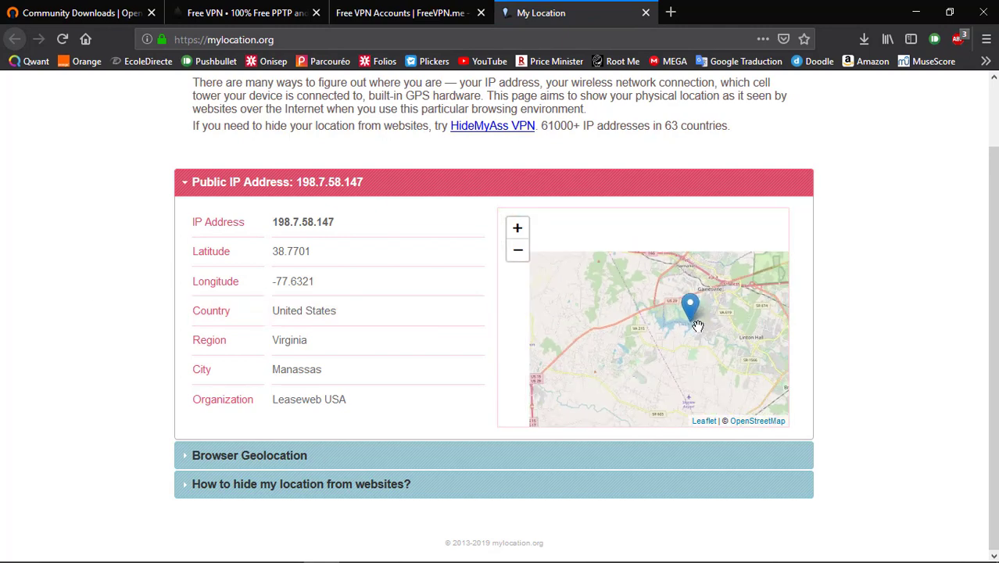
{"action": "scroll", "coordinate": [697, 325], "scroll_direction": "down", "scroll_amount": 3}
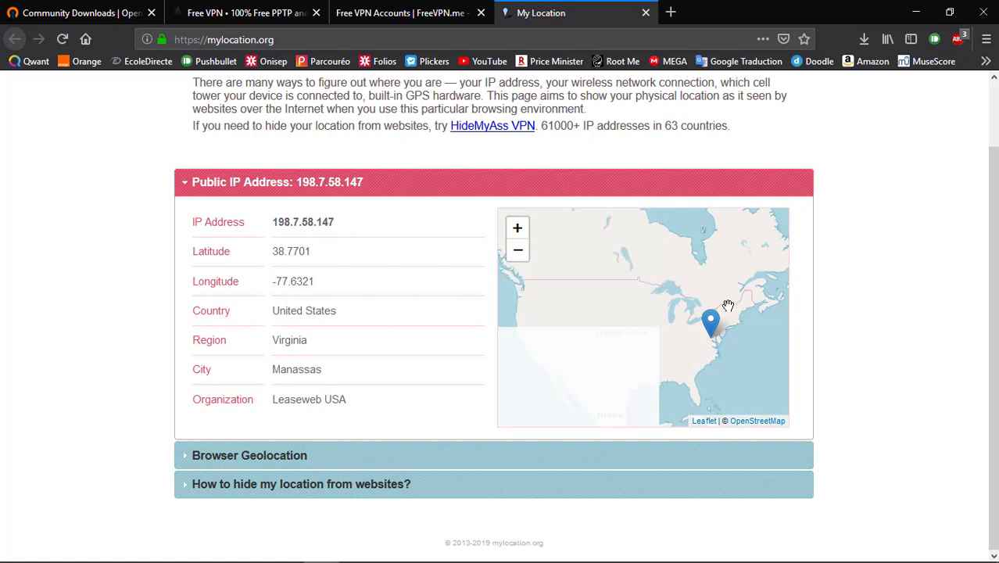
{"action": "scroll", "coordinate": [721, 348], "scroll_direction": "down", "scroll_amount": 1}
{"action": "scroll", "coordinate": [719, 373], "scroll_direction": "up", "scroll_amount": 2}
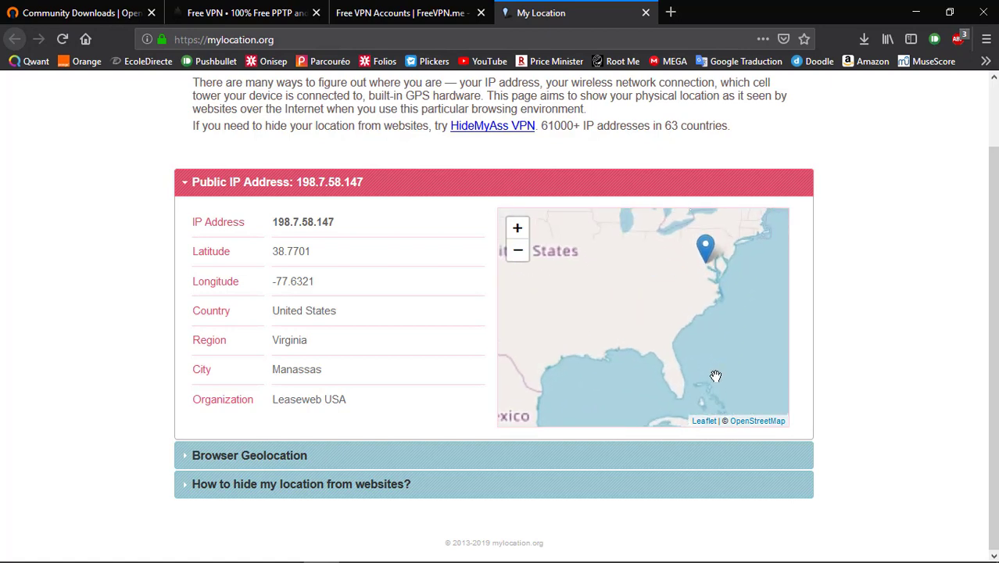
{"action": "left_click_drag", "start_coordinate": [668, 317], "coordinate": [709, 336]}
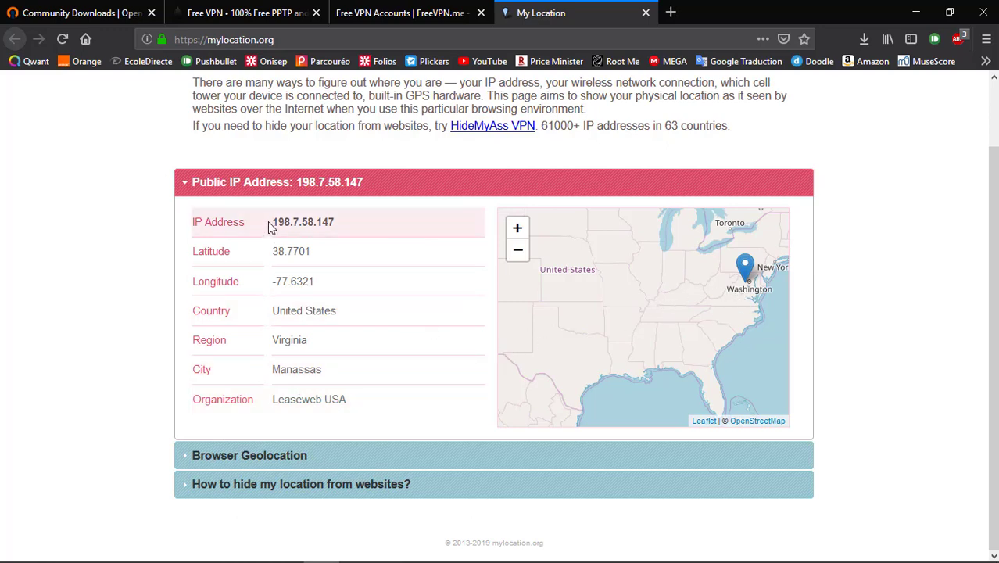
{"action": "left_click_drag", "start_coordinate": [270, 226], "coordinate": [345, 234]}
{"action": "left_click_drag", "start_coordinate": [275, 223], "coordinate": [345, 226]}
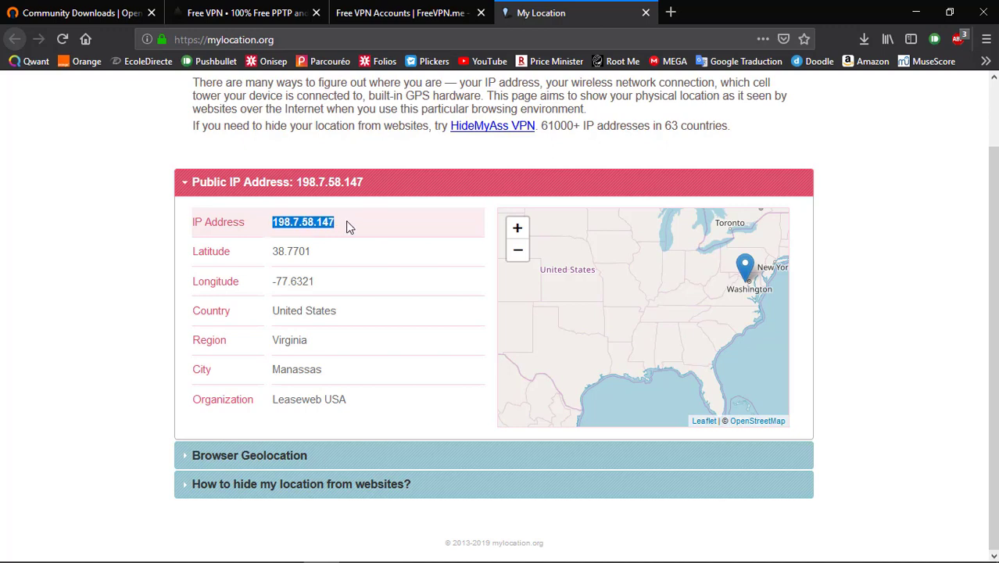
{"action": "left_click", "coordinate": [345, 225]}
Disconnect the active vpnbook-us2-udp25000 connection in OpenVPN GUI.
{"action": "left_click", "coordinate": [822, 548]}
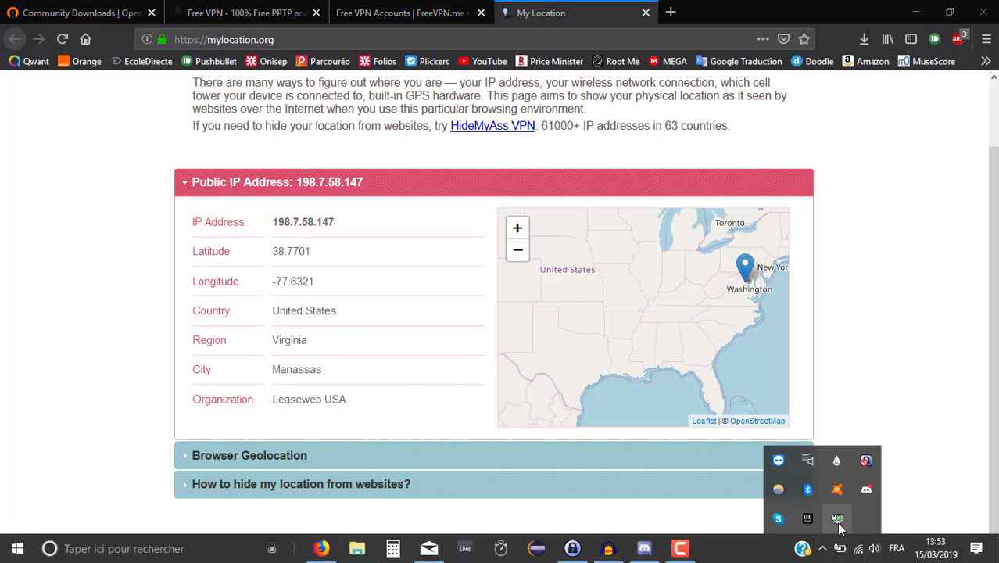
{"action": "right_click", "coordinate": [838, 519]}
{"action": "mouse_move", "coordinate": [731, 443]}
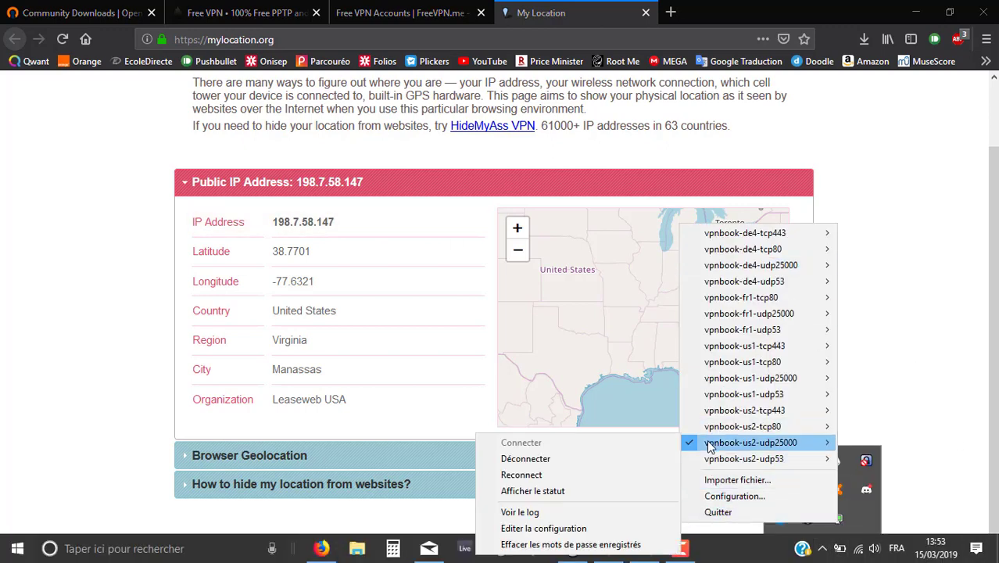
{"action": "left_click", "coordinate": [591, 456]}
Connect to the vpnbook-de4-udp53 server with the saved credentials and reload the My Location page to check the public location.
{"action": "left_click", "coordinate": [821, 548]}
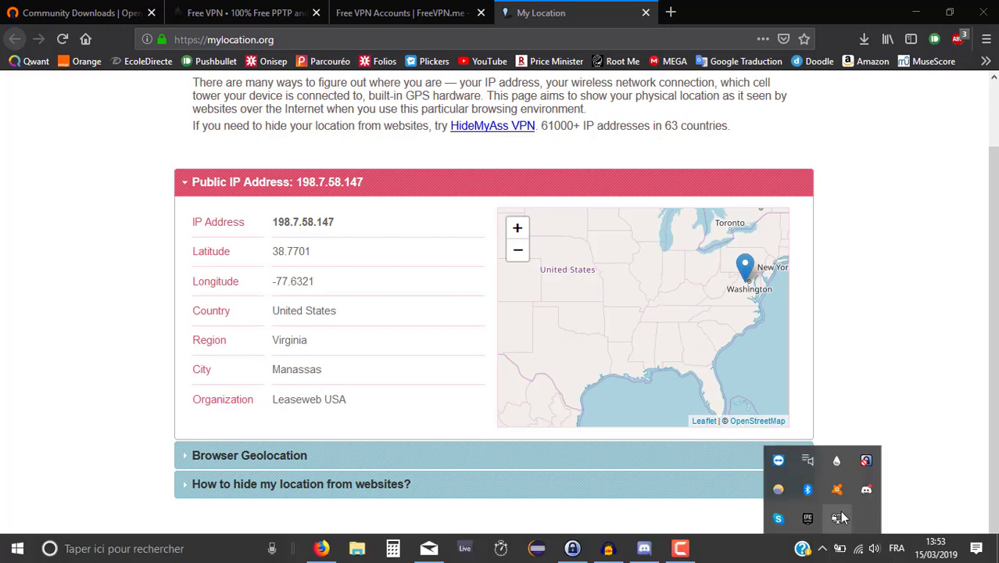
{"action": "right_click", "coordinate": [838, 518]}
{"action": "mouse_move", "coordinate": [770, 270]}
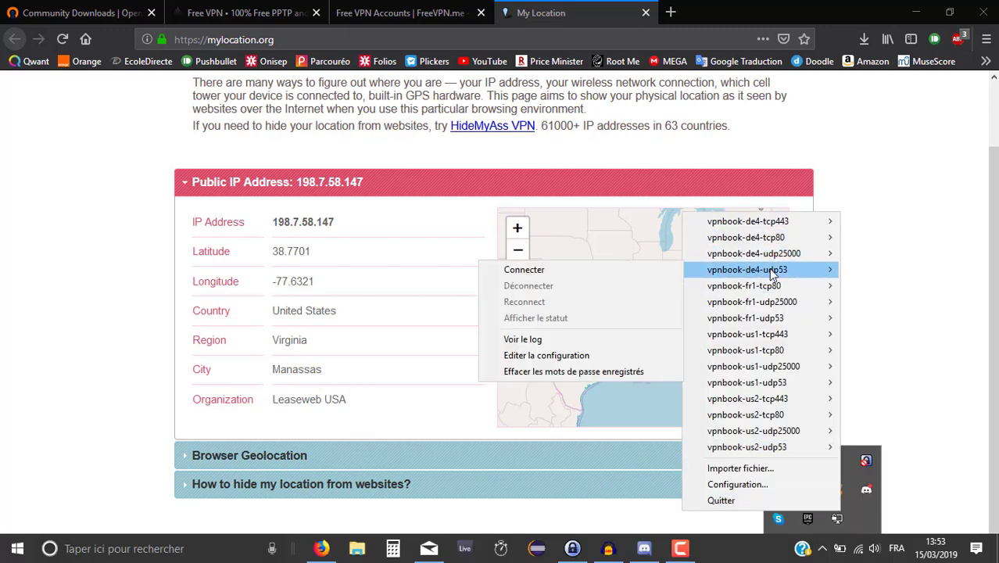
{"action": "left_click", "coordinate": [568, 270]}
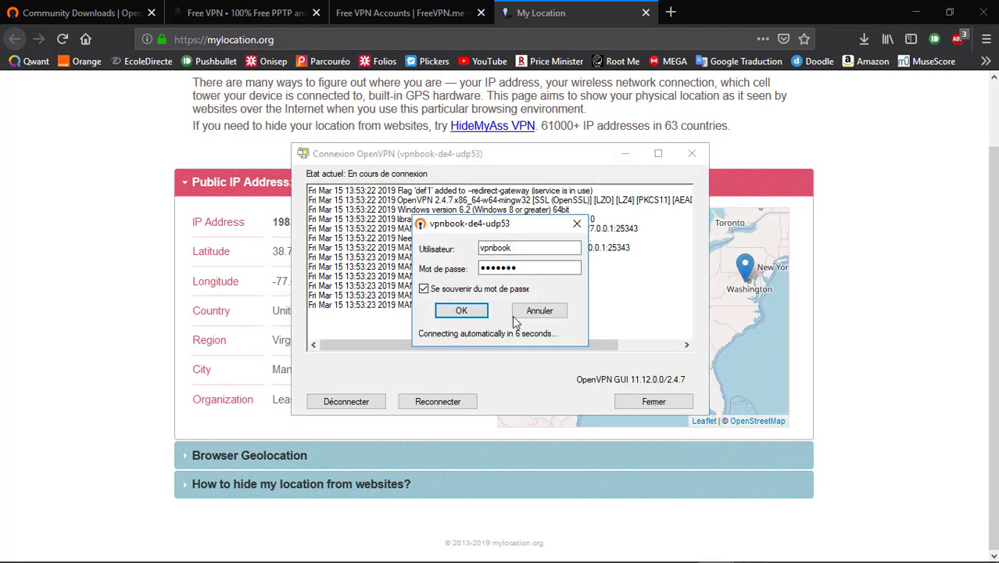
{"action": "left_click", "coordinate": [483, 310]}
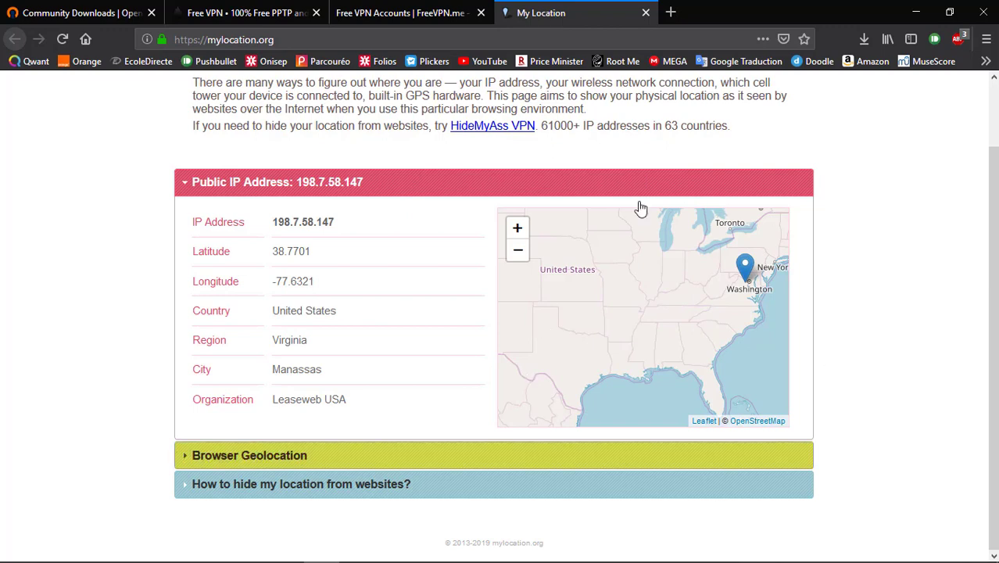
{"action": "left_click", "coordinate": [63, 39]}
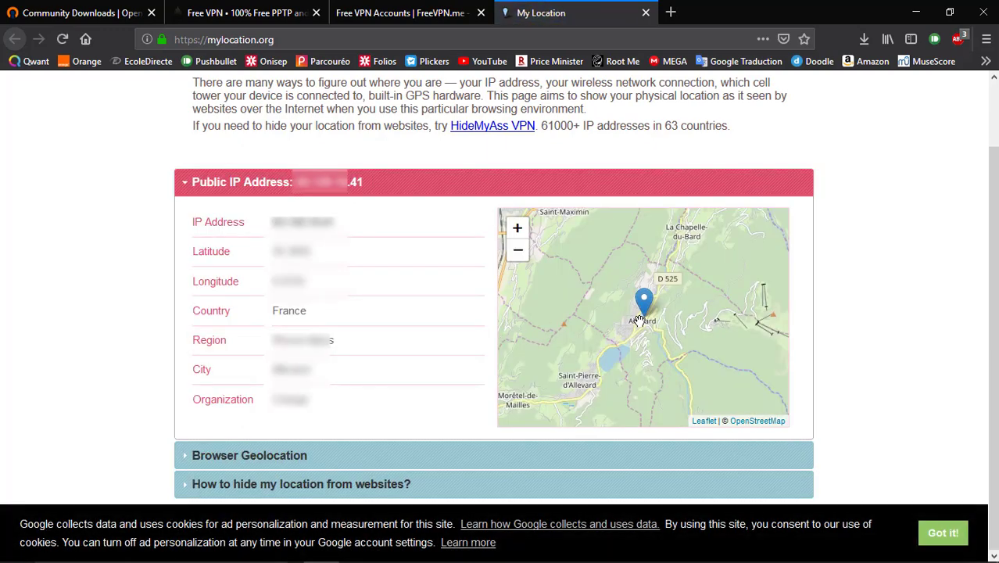
Disconnect the active vpnbook-de4-udp53 connection in OpenVPN GUI.
{"action": "scroll", "coordinate": [640, 319], "scroll_direction": "down", "scroll_amount": 3}
{"action": "scroll", "coordinate": [641, 319], "scroll_direction": "down", "scroll_amount": 2}
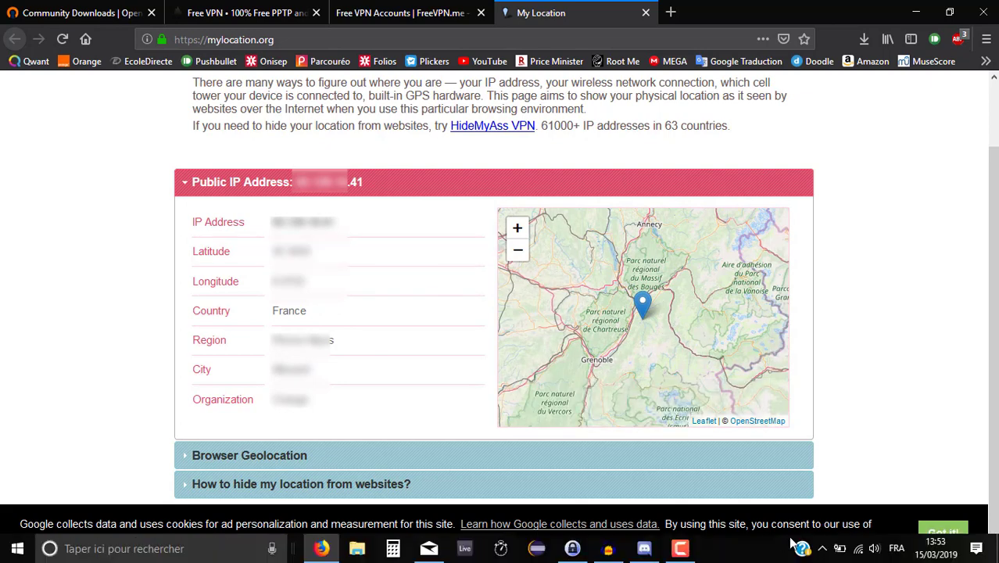
{"action": "left_click", "coordinate": [823, 549]}
{"action": "mouse_move", "coordinate": [836, 520]}
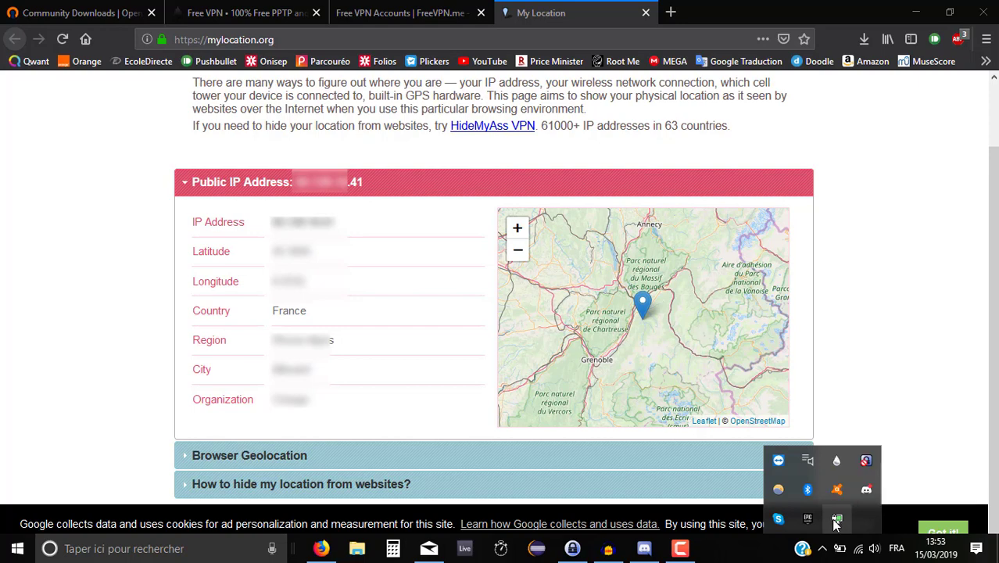
{"action": "right_click", "coordinate": [837, 520]}
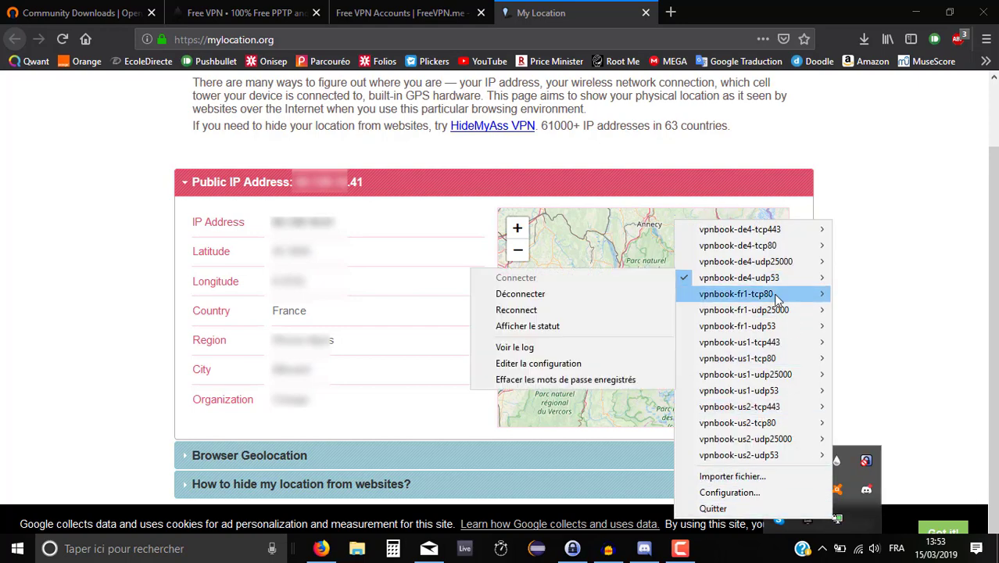
{"action": "mouse_move", "coordinate": [751, 279]}
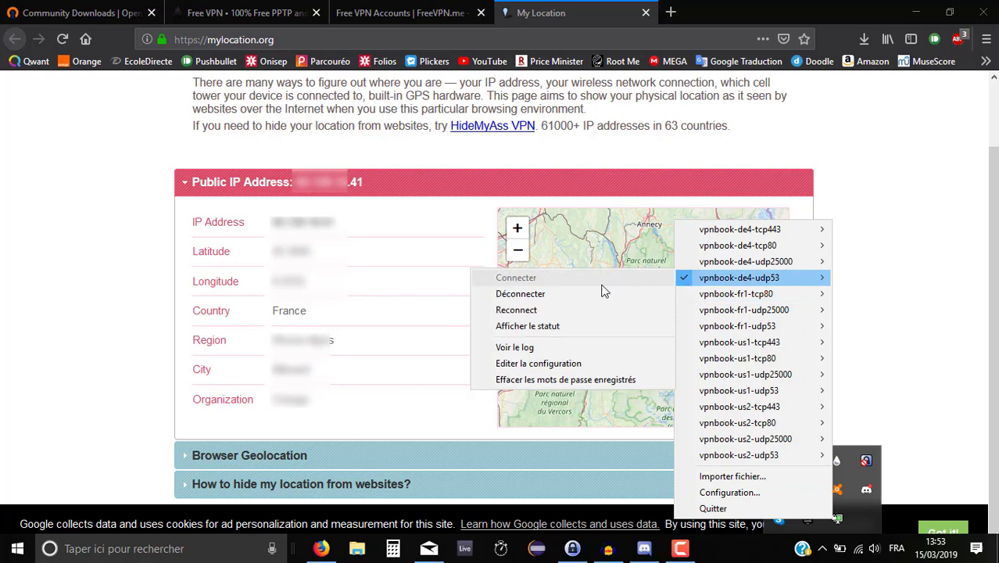
{"action": "left_click", "coordinate": [577, 294]}
Connect to the vpnbook-us1-udp53 server in OpenVPN GUI with the saved credentials.
{"action": "left_click", "coordinate": [822, 548]}
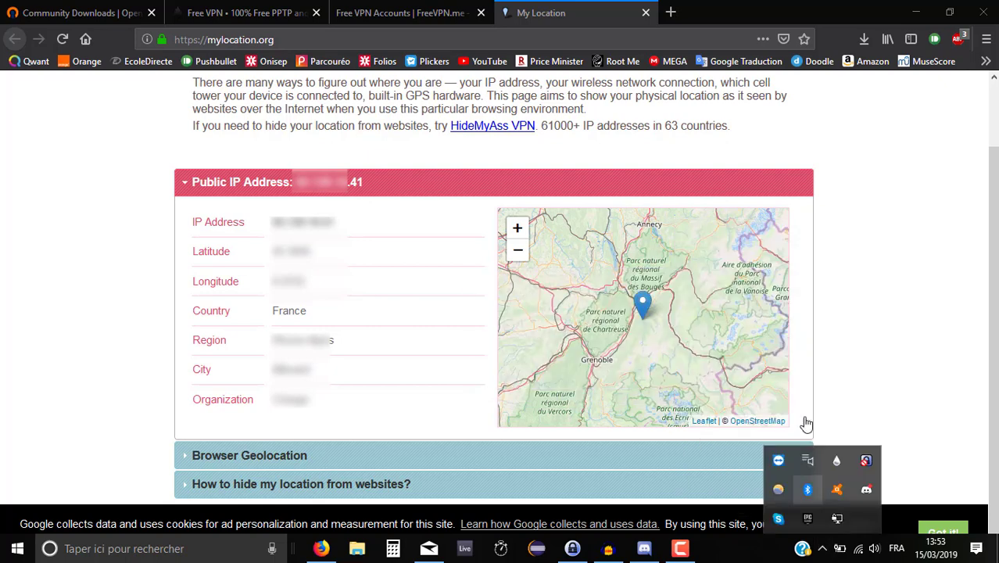
{"action": "right_click", "coordinate": [837, 519]}
{"action": "mouse_move", "coordinate": [759, 387]}
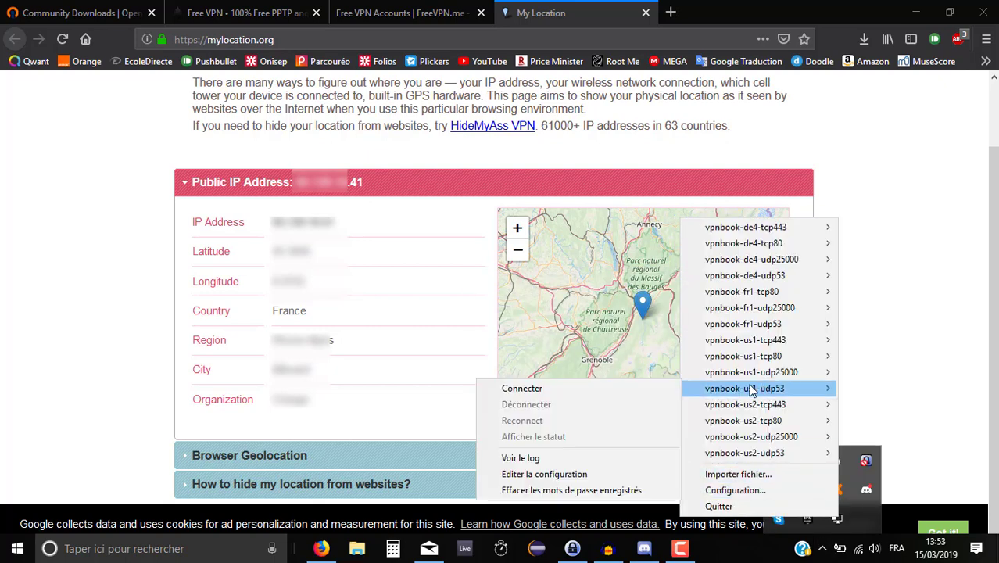
{"action": "left_click", "coordinate": [547, 386]}
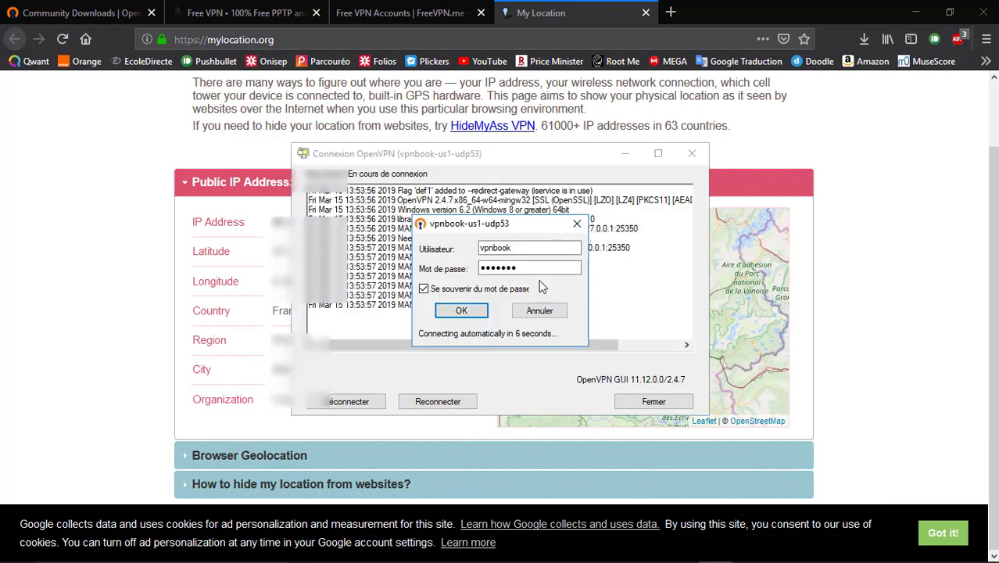
{"action": "left_click", "coordinate": [463, 310]}
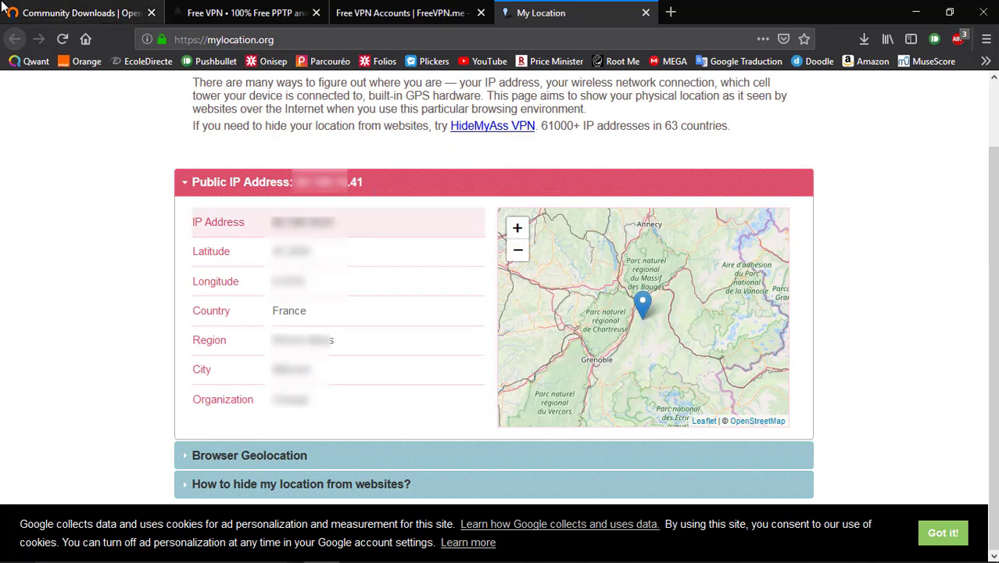
Reload the My Location page, check the OpenVPN GUI connection status and examine the location on a wider area of the map.
{"action": "left_click", "coordinate": [63, 41]}
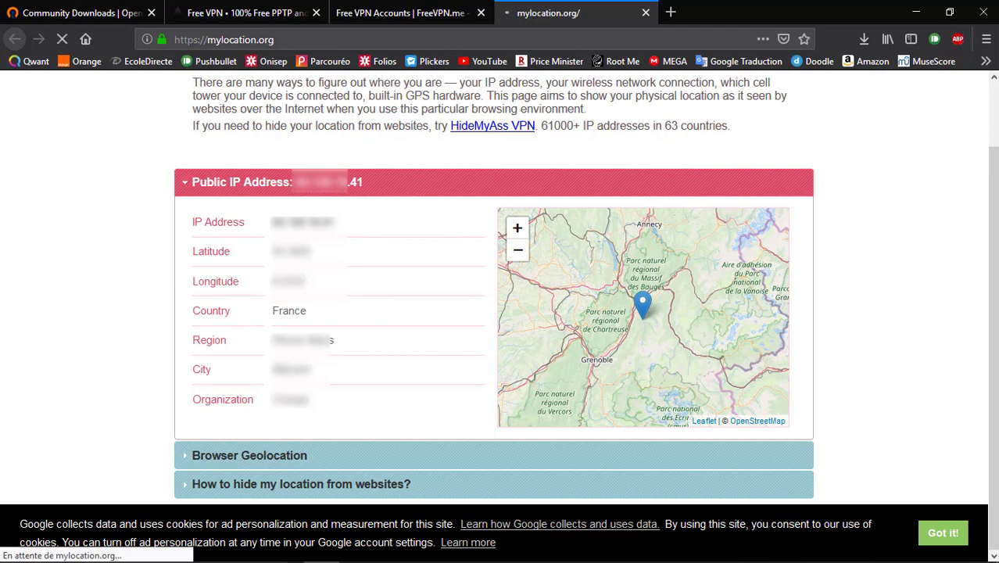
{"action": "left_click", "coordinate": [821, 548]}
{"action": "mouse_move", "coordinate": [837, 519]}
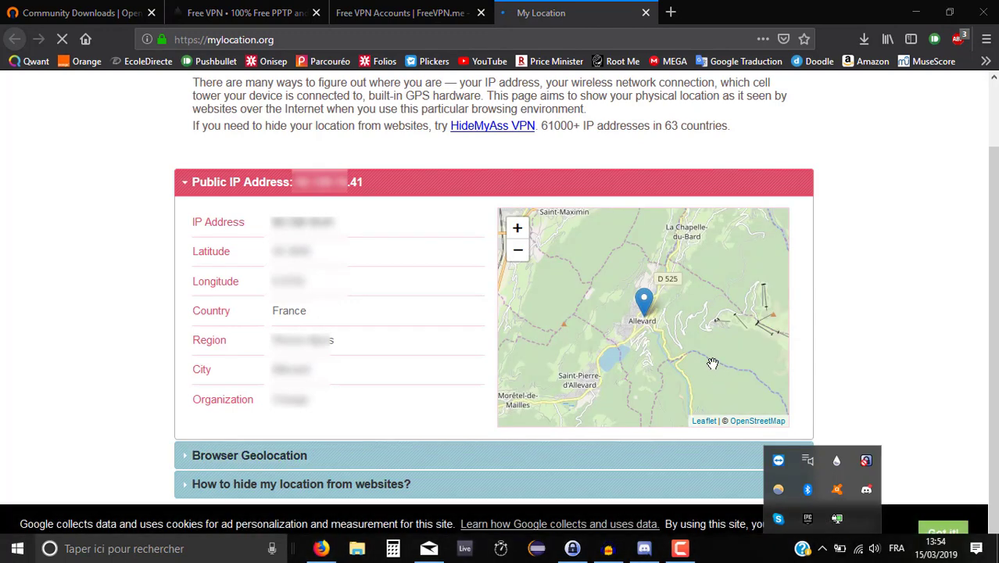
{"action": "scroll", "coordinate": [677, 315], "scroll_direction": "down", "scroll_amount": 4}
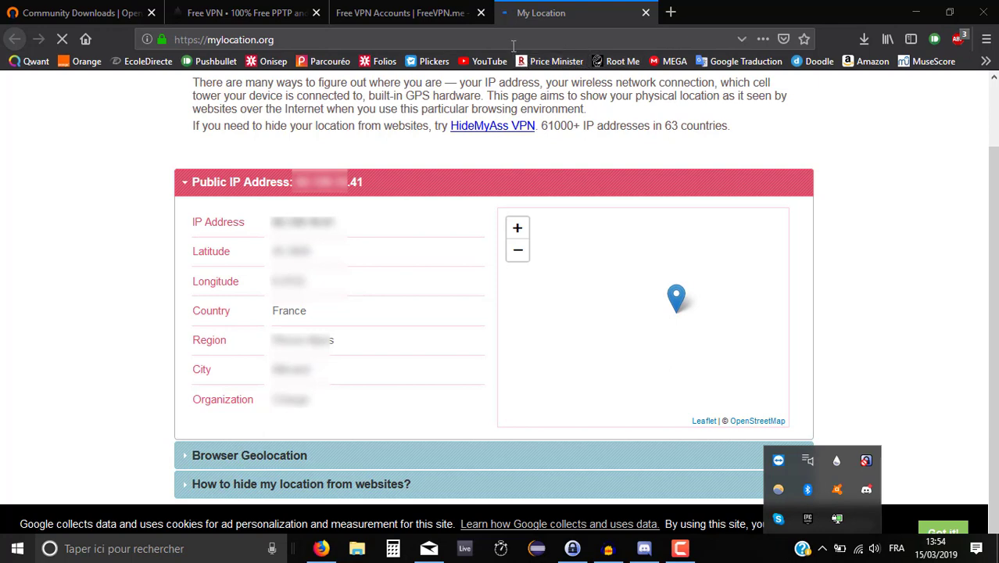
Open the MonIP bookmark in a new browser tab and compare it with the My Location page.
{"action": "left_click", "coordinate": [986, 61]}
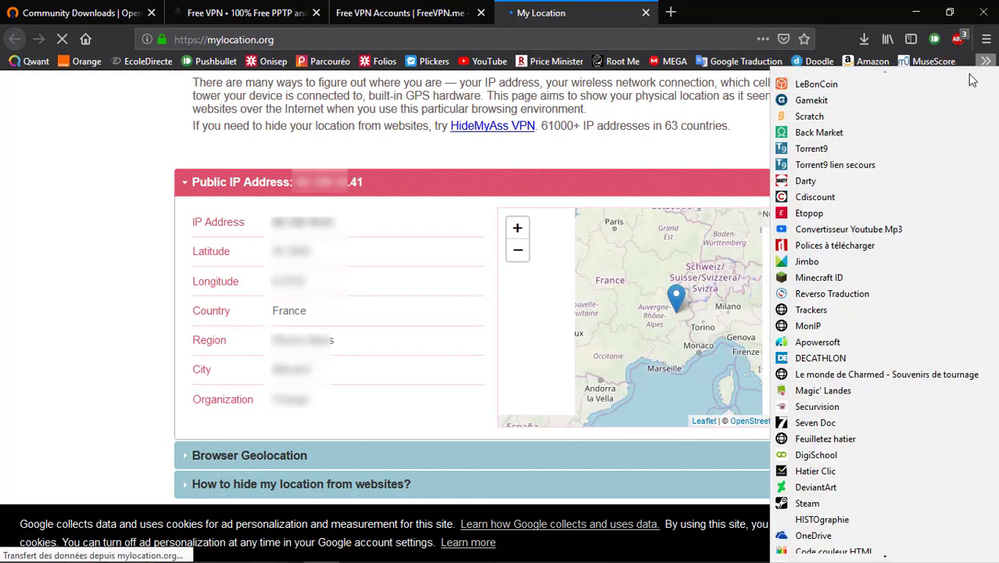
{"action": "right_click", "coordinate": [818, 330]}
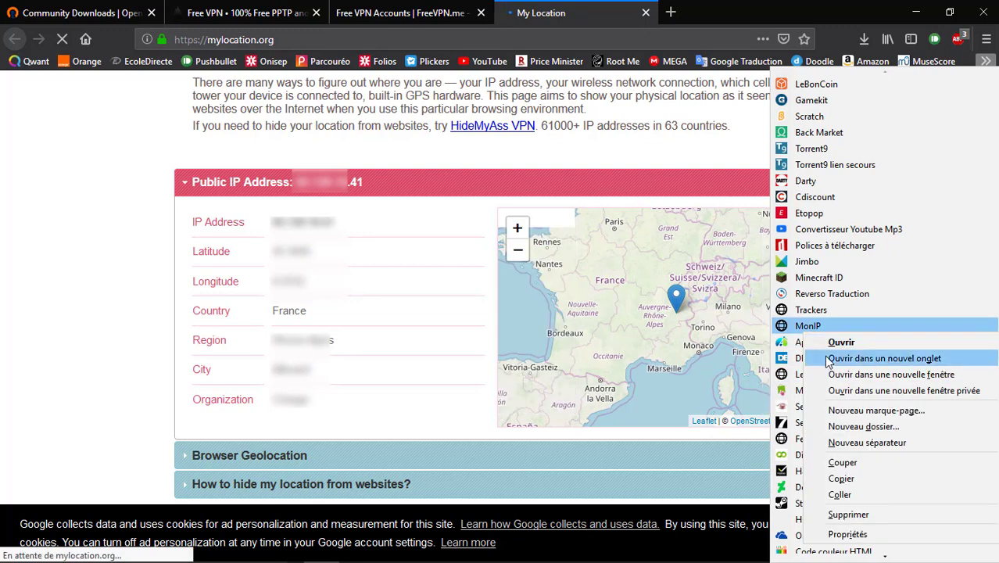
{"action": "left_click", "coordinate": [860, 358]}
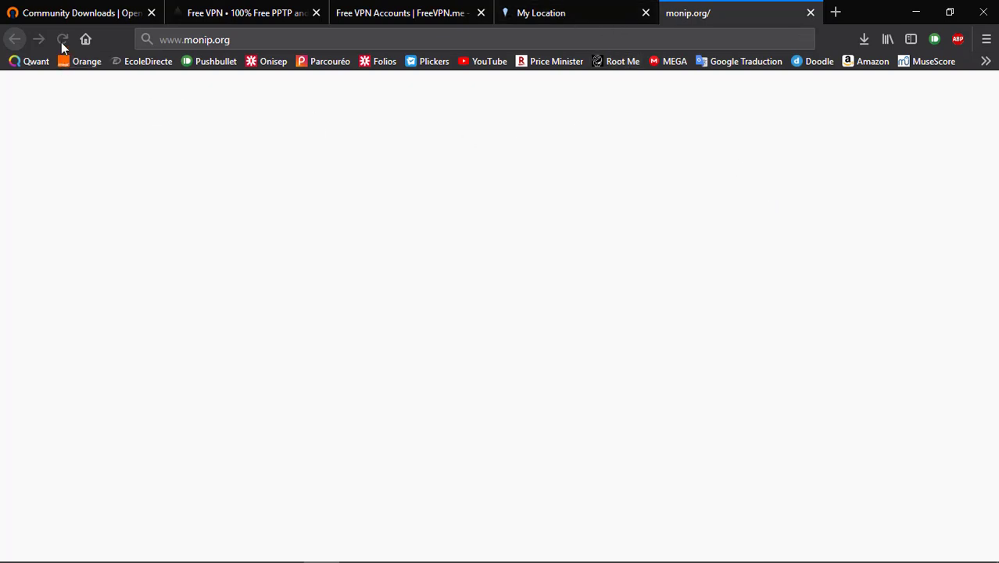
{"action": "left_click", "coordinate": [553, 9]}
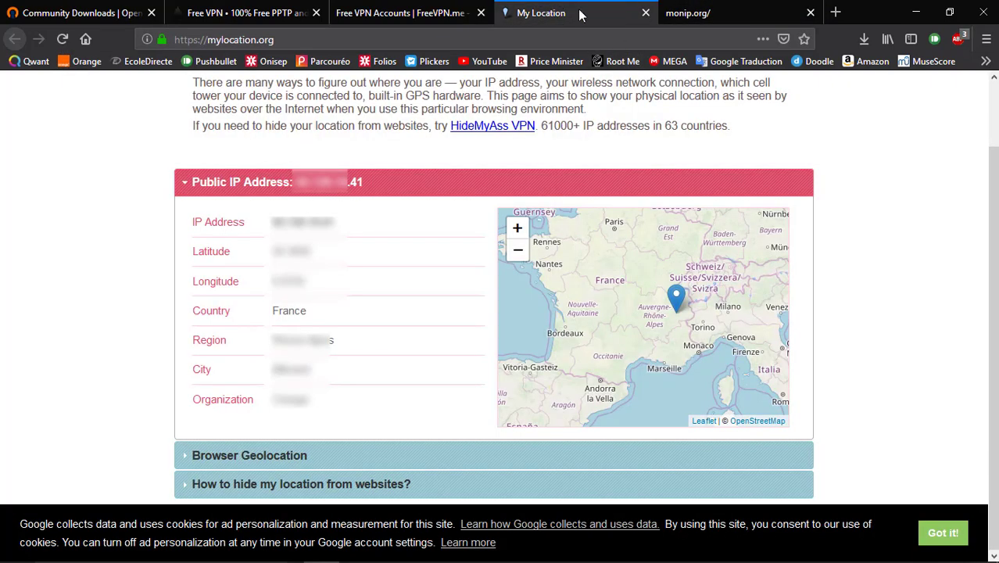
{"action": "left_click", "coordinate": [771, 7]}
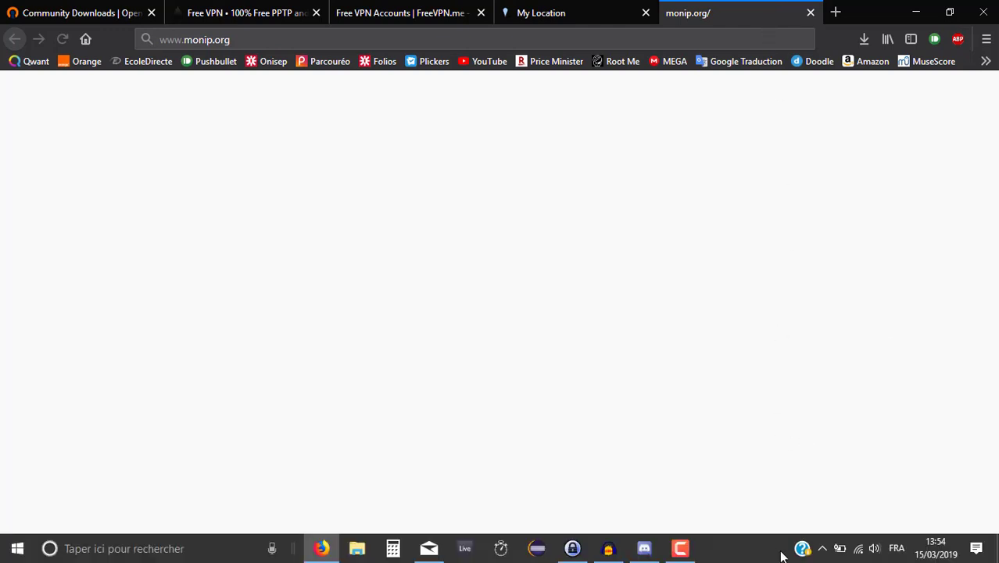
Disconnect the active vpnbook-us1-udp53 connection in OpenVPN GUI.
{"action": "left_click", "coordinate": [822, 548]}
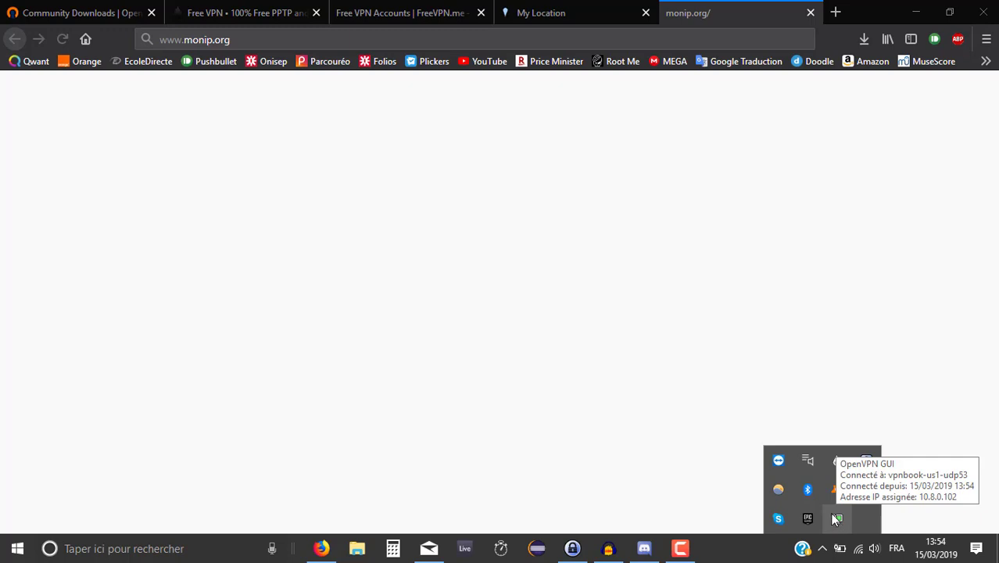
{"action": "right_click", "coordinate": [837, 519]}
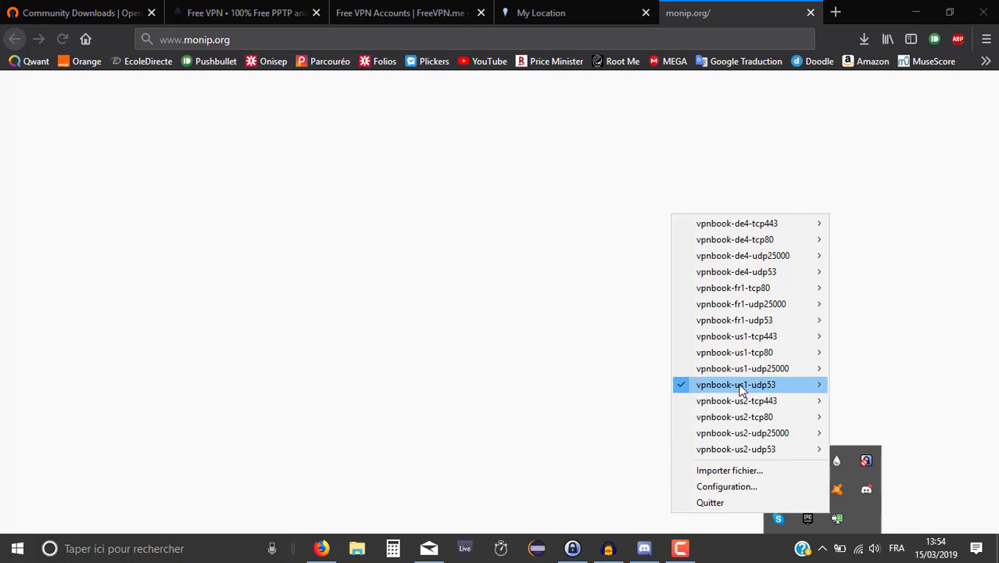
{"action": "mouse_move", "coordinate": [739, 389]}
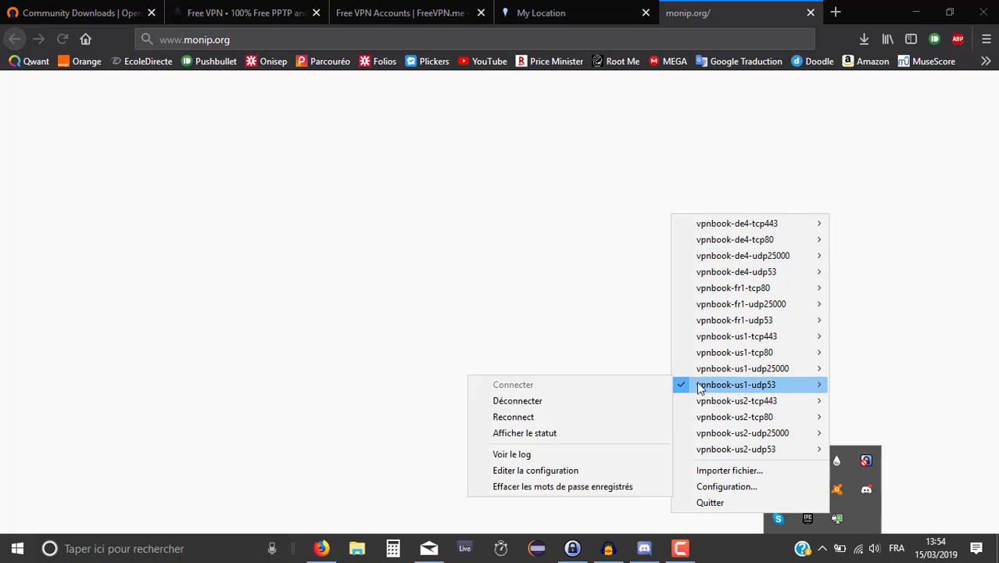
{"action": "left_click", "coordinate": [625, 407]}
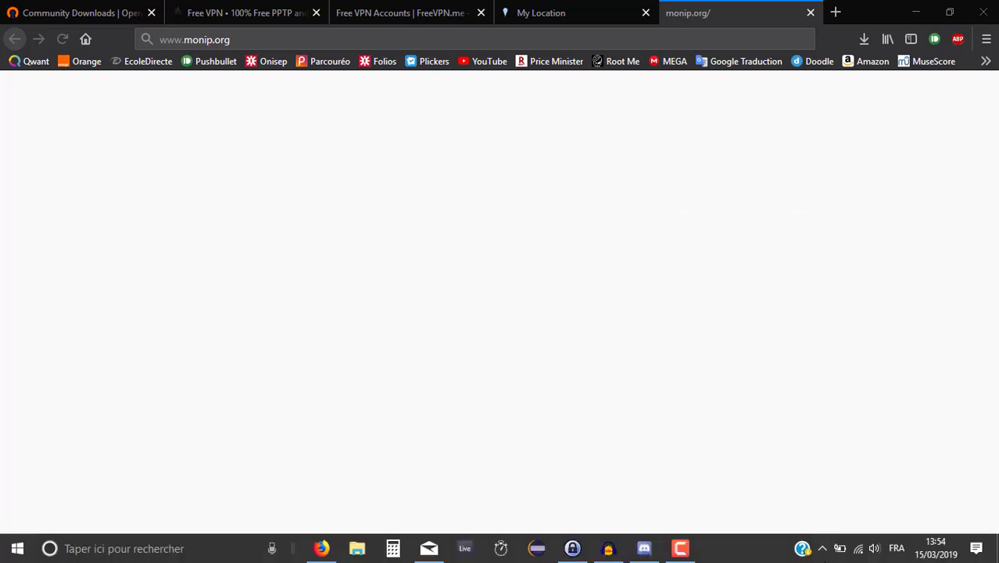
Connect to the vpnbook-de4-udp25000 server with the saved credentials and check the connection status in OpenVPN GUI.
{"action": "left_click", "coordinate": [822, 548]}
{"action": "right_click", "coordinate": [834, 522]}
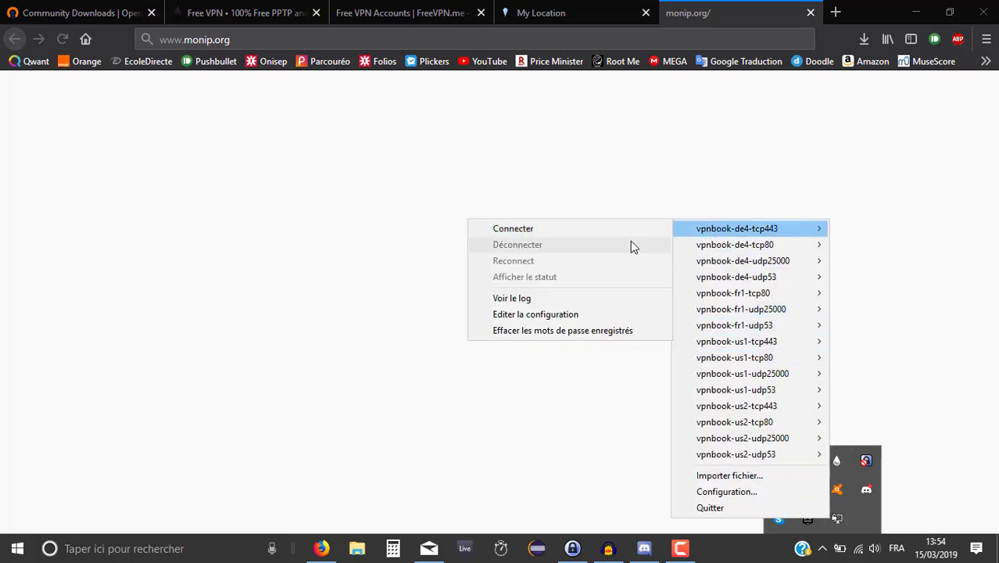
{"action": "mouse_move", "coordinate": [680, 260]}
{"action": "left_click", "coordinate": [628, 262]}
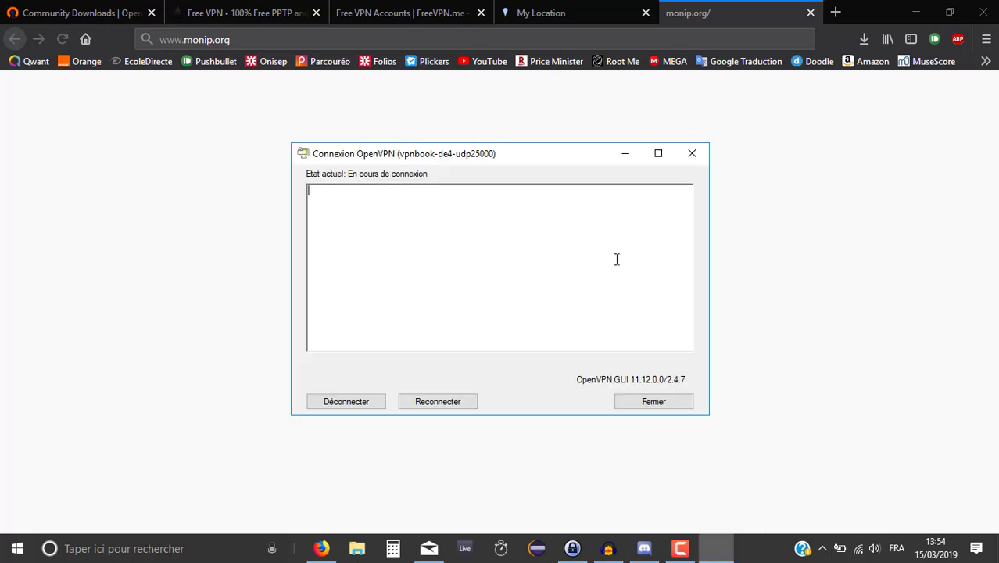
{"action": "left_click", "coordinate": [461, 310]}
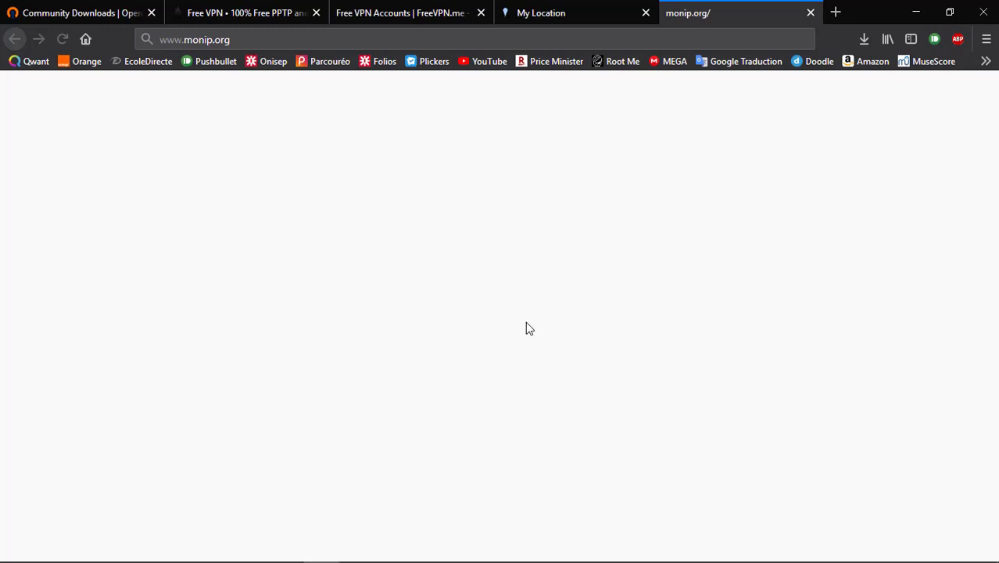
{"action": "left_click", "coordinate": [821, 548]}
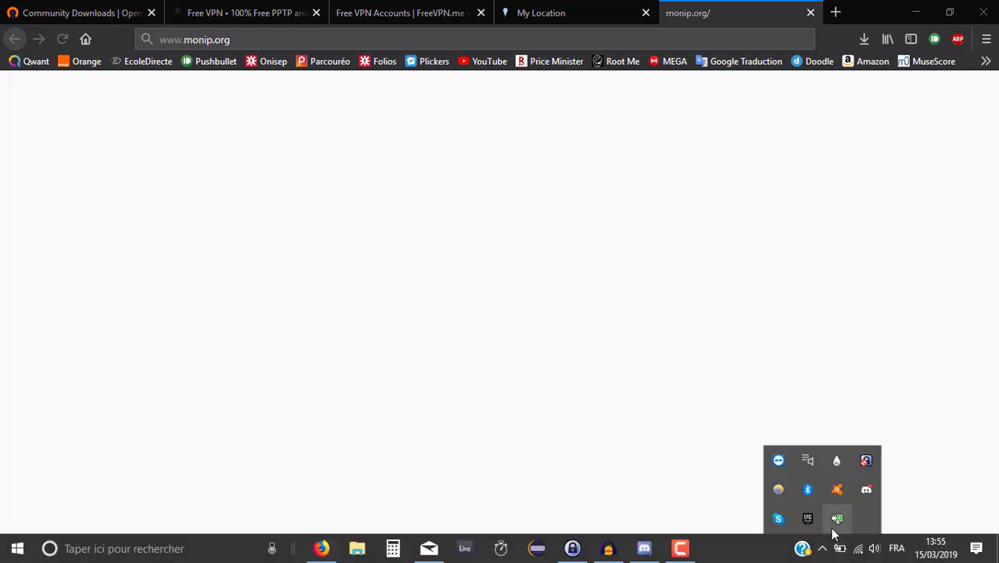
{"action": "mouse_move", "coordinate": [833, 530]}
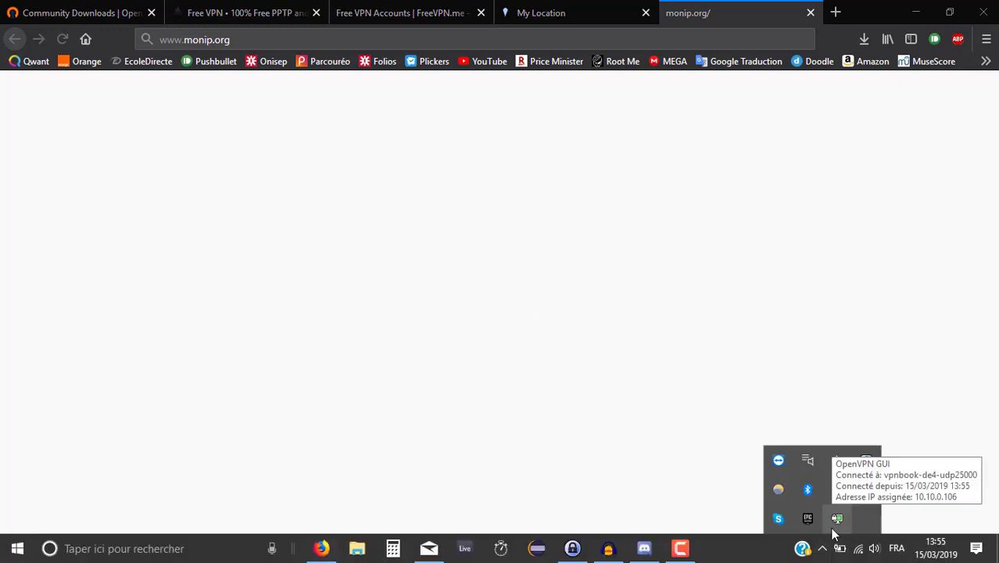
Close the monip.org tab, reload the My Location page and examine the public IP address and its location on the map.
{"action": "left_click", "coordinate": [812, 14]}
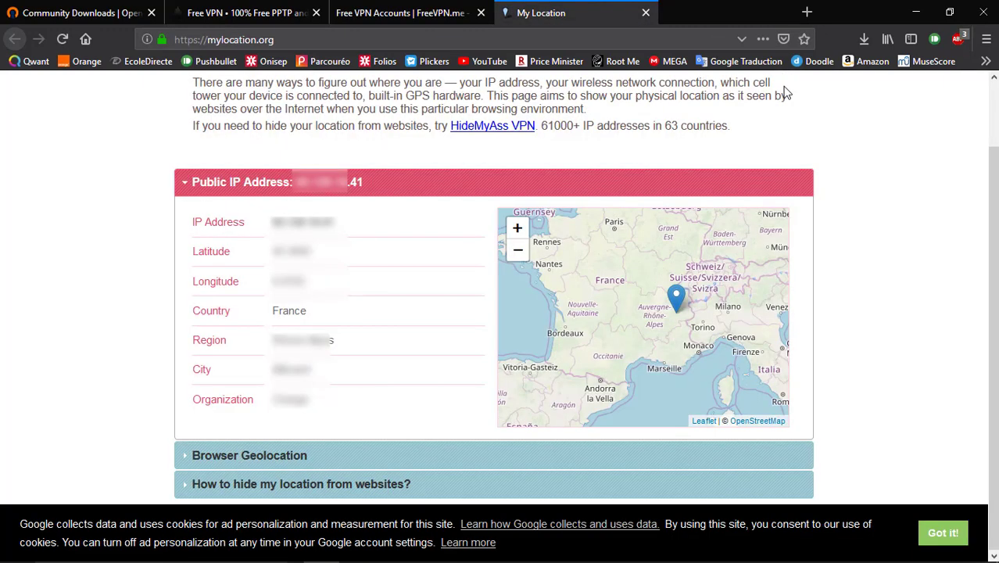
{"action": "left_click", "coordinate": [62, 40]}
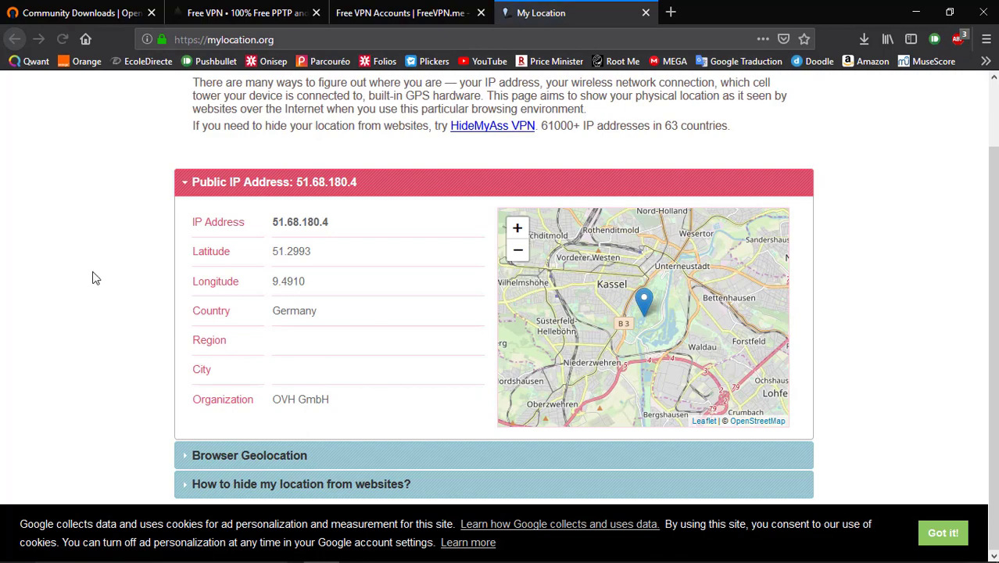
{"action": "scroll", "coordinate": [642, 313], "scroll_direction": "down", "scroll_amount": 3}
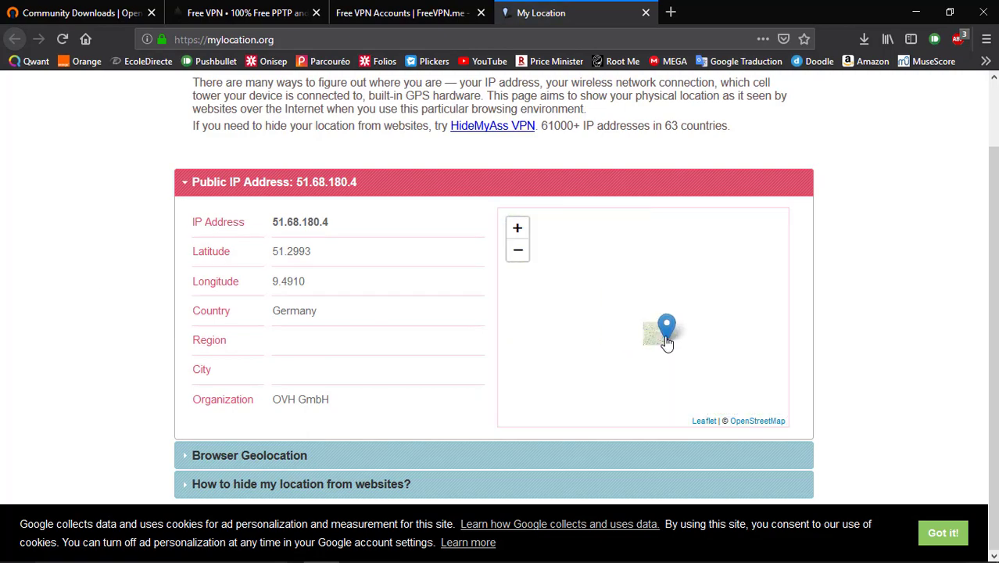
{"action": "scroll", "coordinate": [660, 352], "scroll_direction": "down", "scroll_amount": 2}
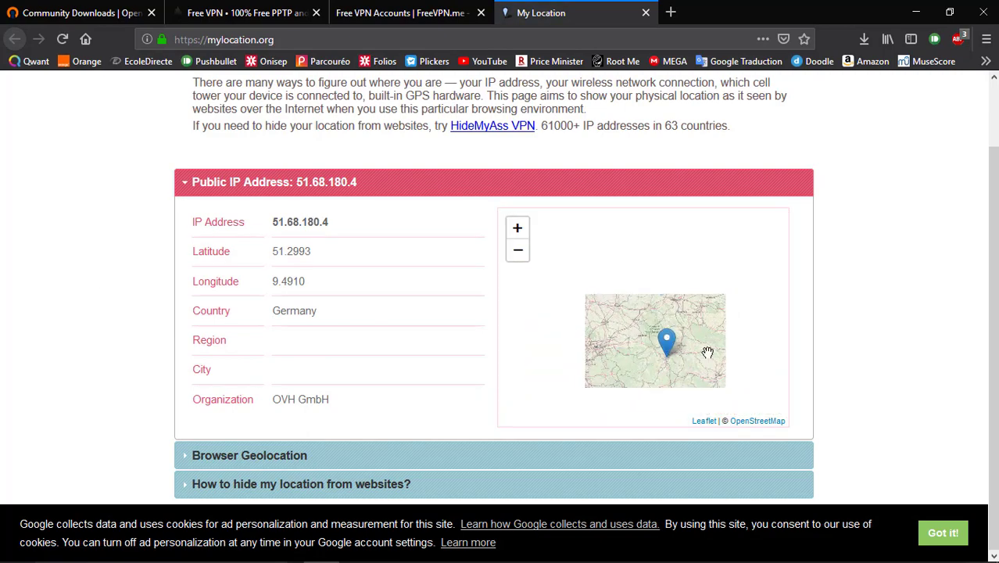
{"action": "scroll", "coordinate": [696, 376], "scroll_direction": "down", "scroll_amount": 1}
{"action": "left_click_drag", "start_coordinate": [702, 397], "coordinate": [716, 311]}
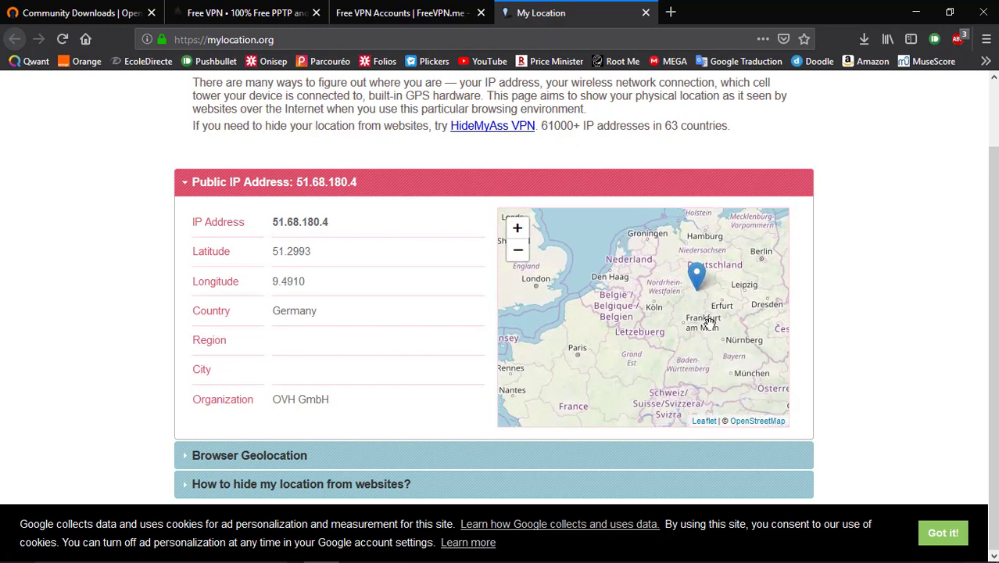
{"action": "scroll", "coordinate": [707, 324], "scroll_direction": "down", "scroll_amount": 2}
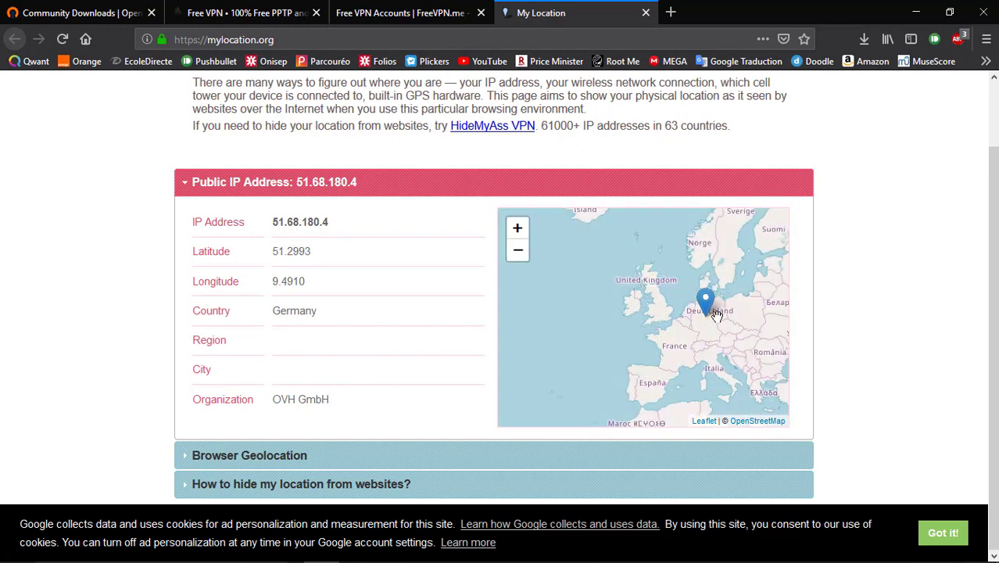
{"action": "left_click_drag", "start_coordinate": [276, 221], "coordinate": [329, 225]}
{"action": "left_click", "coordinate": [321, 222]}
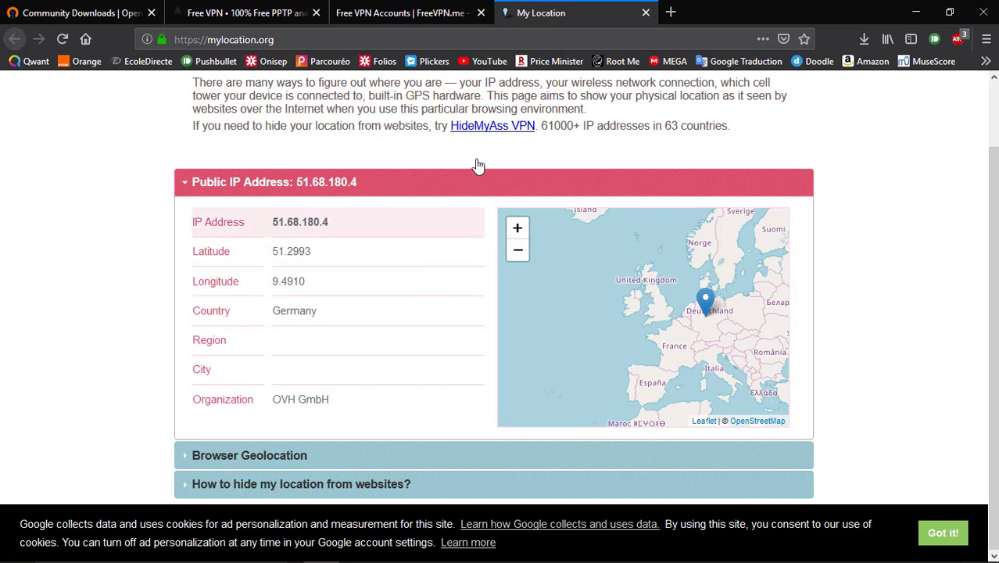
Download the OpenVPN certificate bundle from the FreeVPN.me accounts page and save FreeVPN.me-OpenVPN-Bundle.zip to the Bureau folder.
{"action": "left_click", "coordinate": [380, 16]}
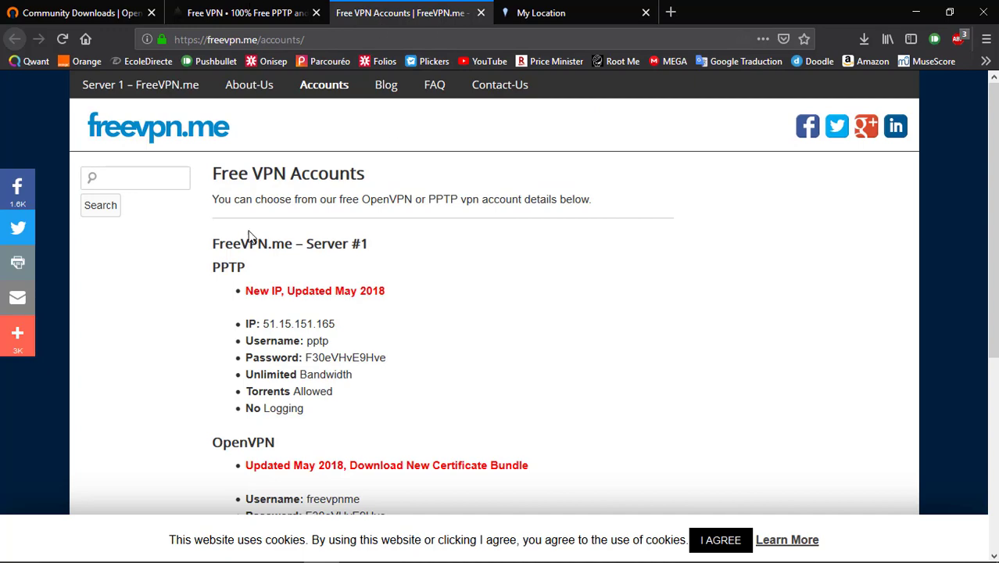
{"action": "scroll", "coordinate": [266, 313], "scroll_direction": "down", "scroll_amount": 4}
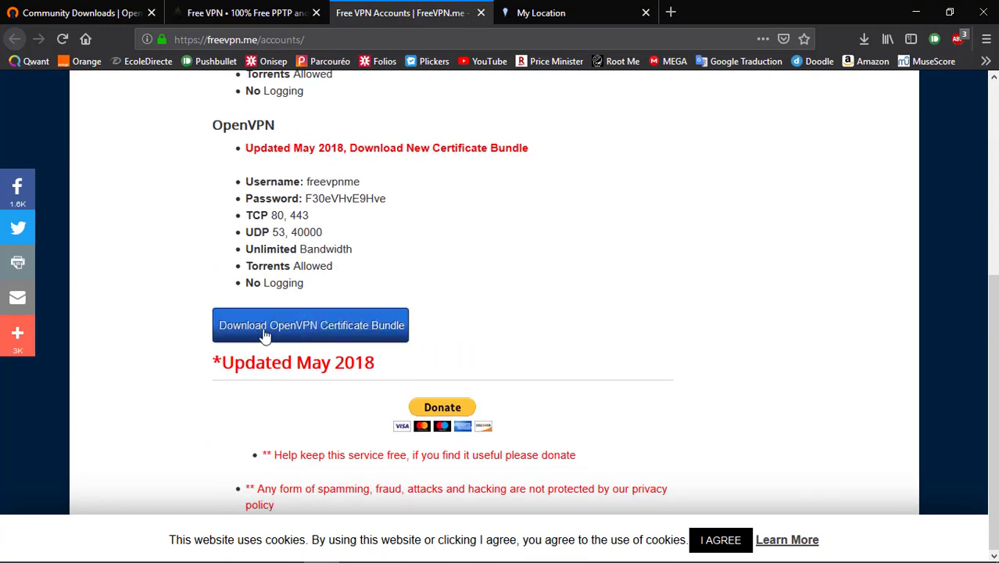
{"action": "left_click", "coordinate": [322, 334]}
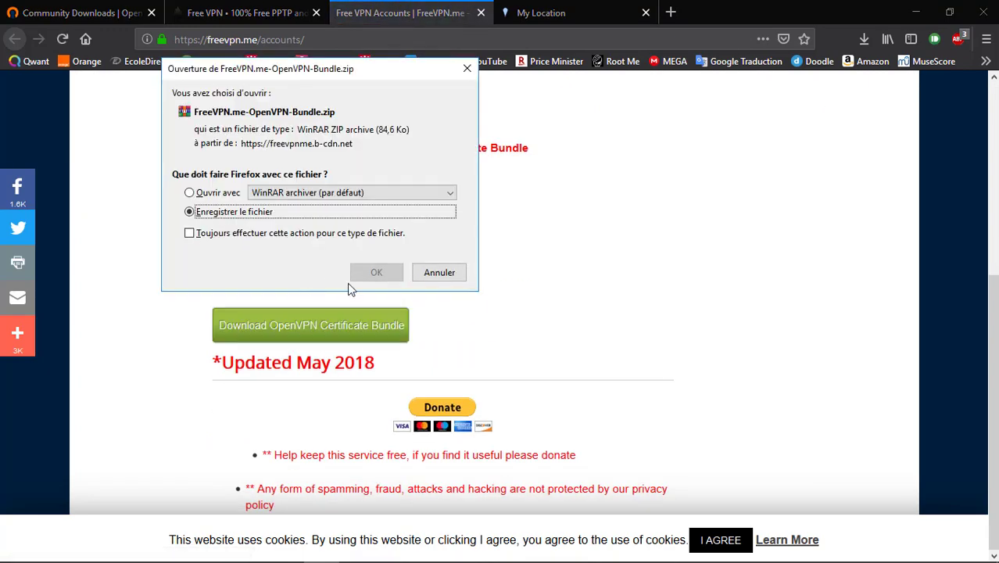
{"action": "left_click", "coordinate": [378, 274]}
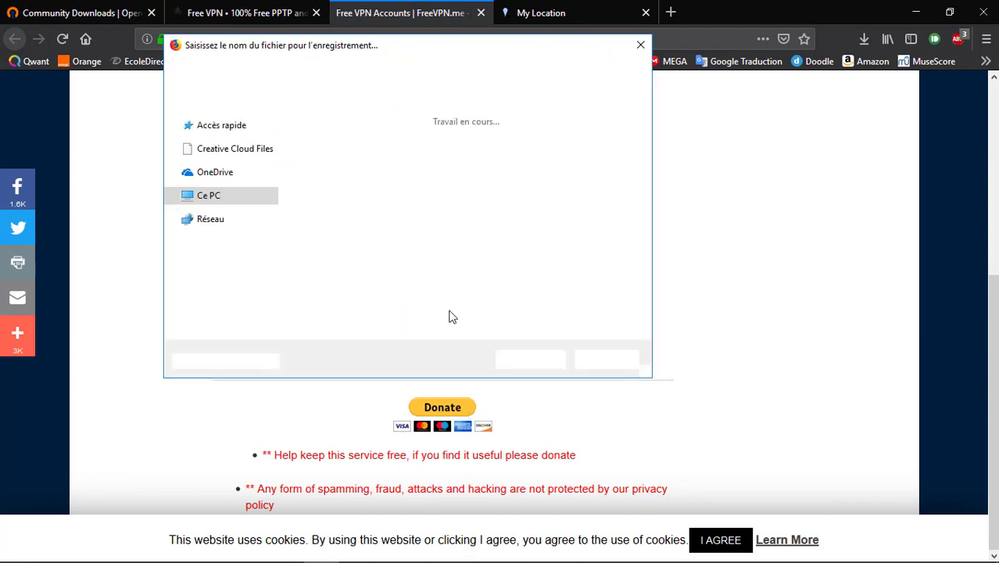
{"action": "left_click", "coordinate": [237, 142]}
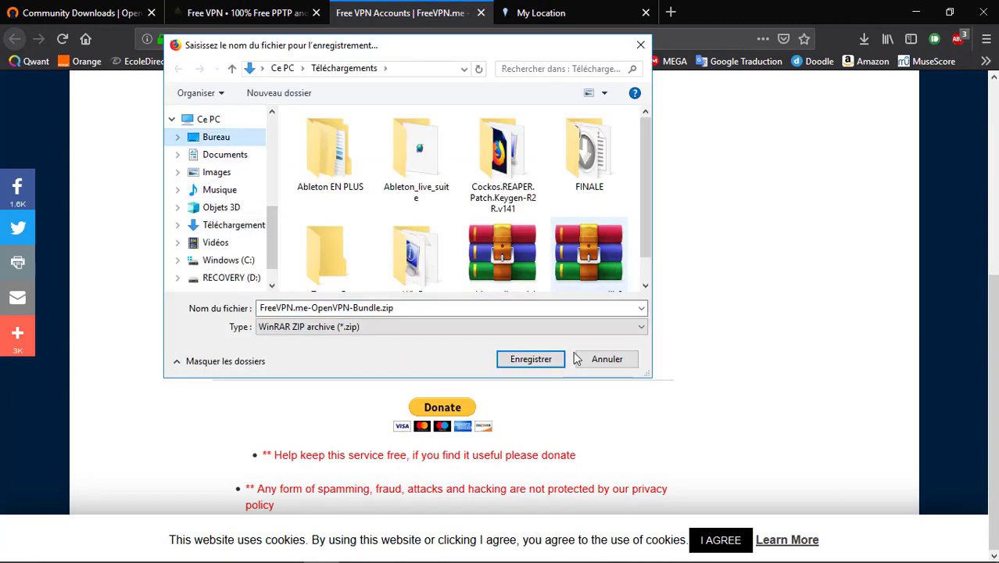
{"action": "key", "text": "Return"}
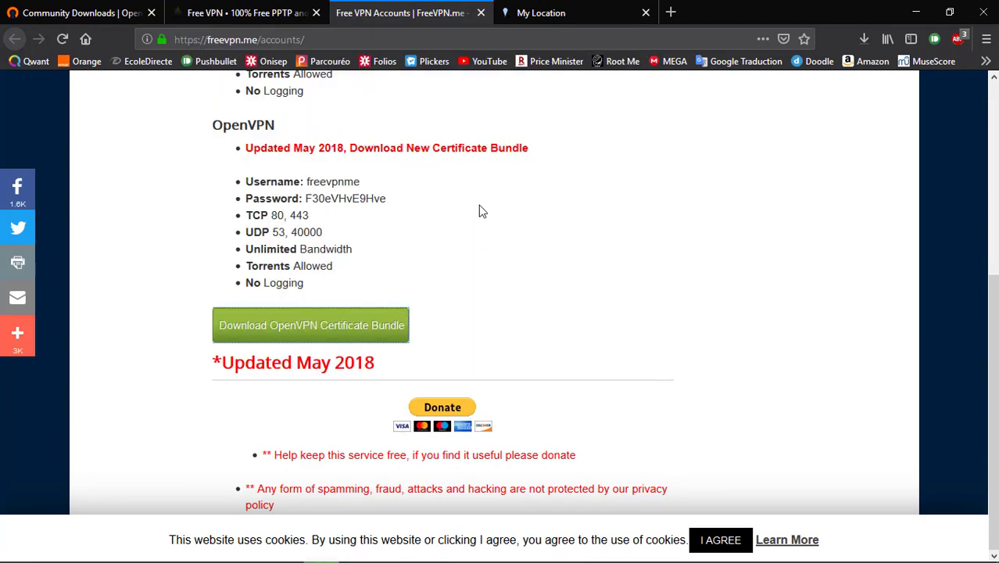
Locate the downloaded FreeVPN.me-OpenVPN-Bundle.zip in its containing folder and open the archive in WinRAR.
{"action": "scroll", "coordinate": [635, 86], "scroll_direction": "up", "scroll_amount": 2}
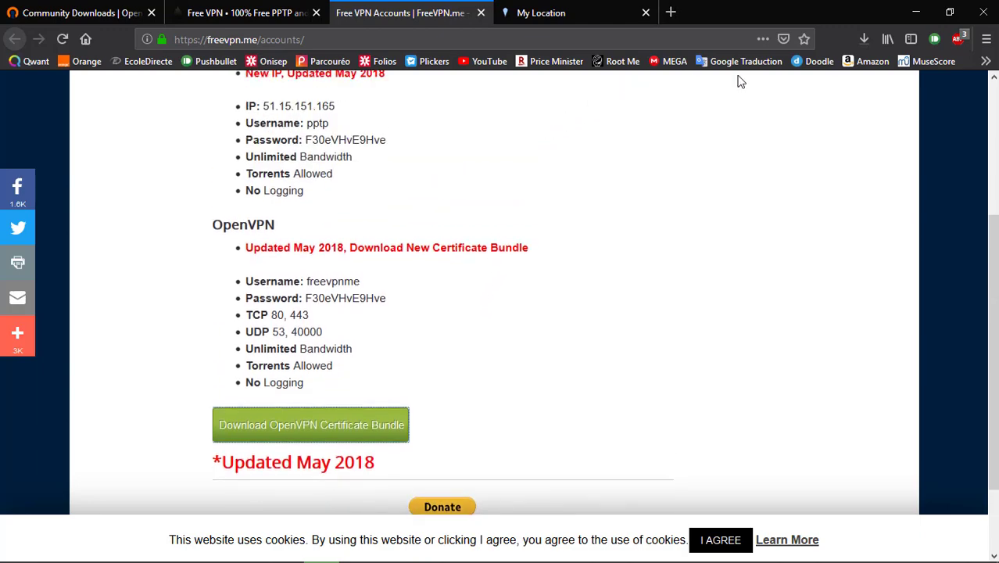
{"action": "scroll", "coordinate": [697, 82], "scroll_direction": "up", "scroll_amount": 3}
{"action": "left_click", "coordinate": [858, 38]}
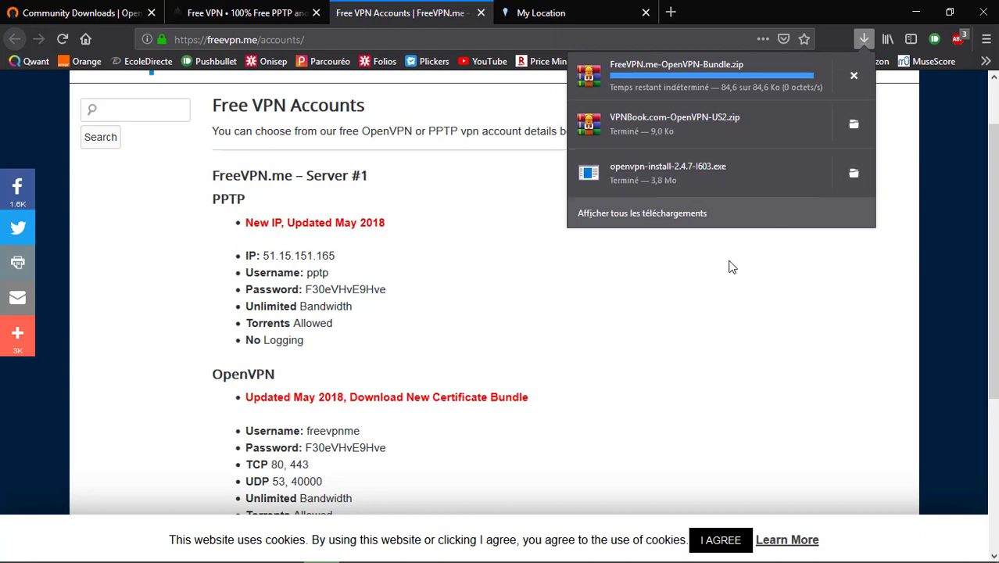
{"action": "right_click", "coordinate": [784, 177]}
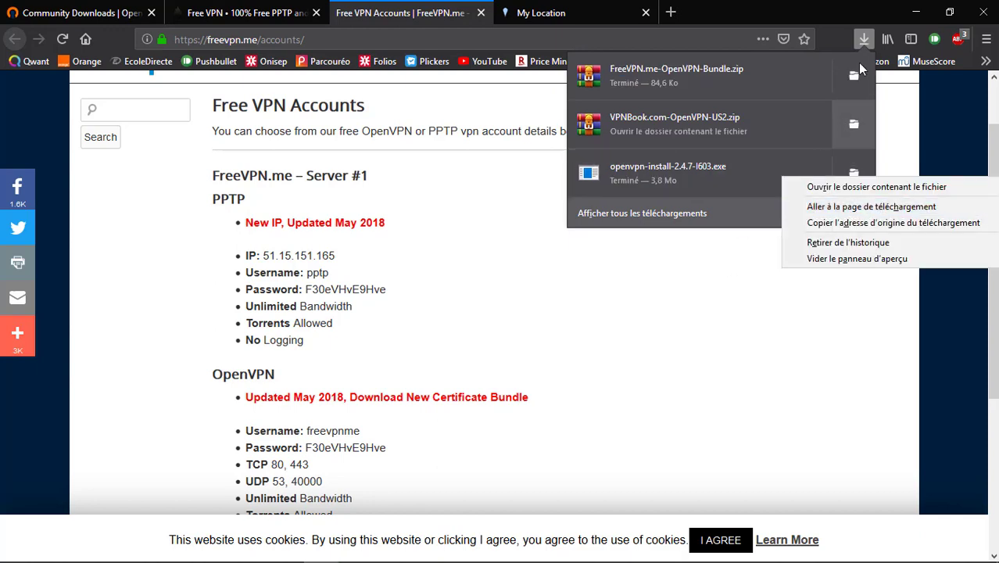
{"action": "left_click", "coordinate": [848, 75]}
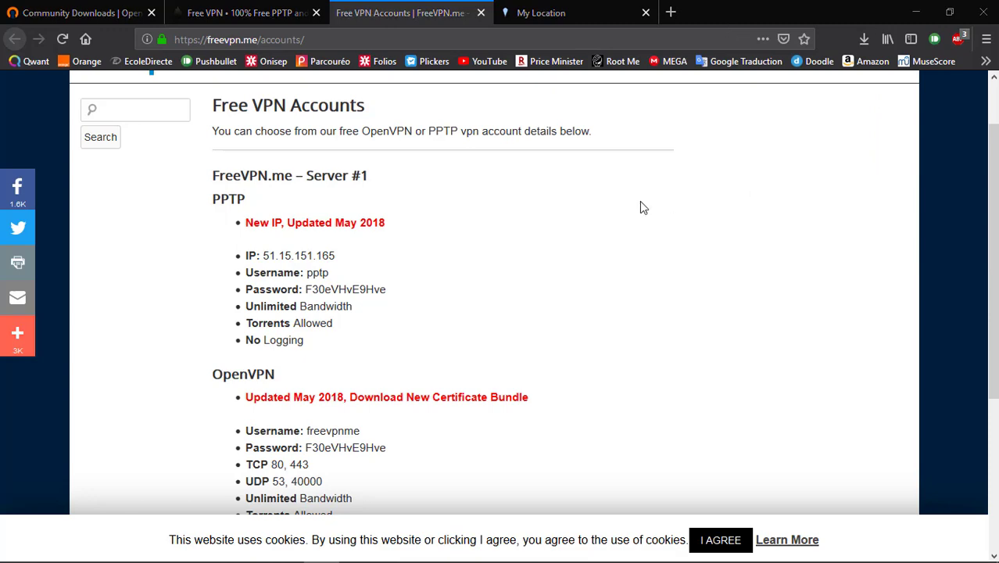
{"action": "left_click", "coordinate": [210, 382]}
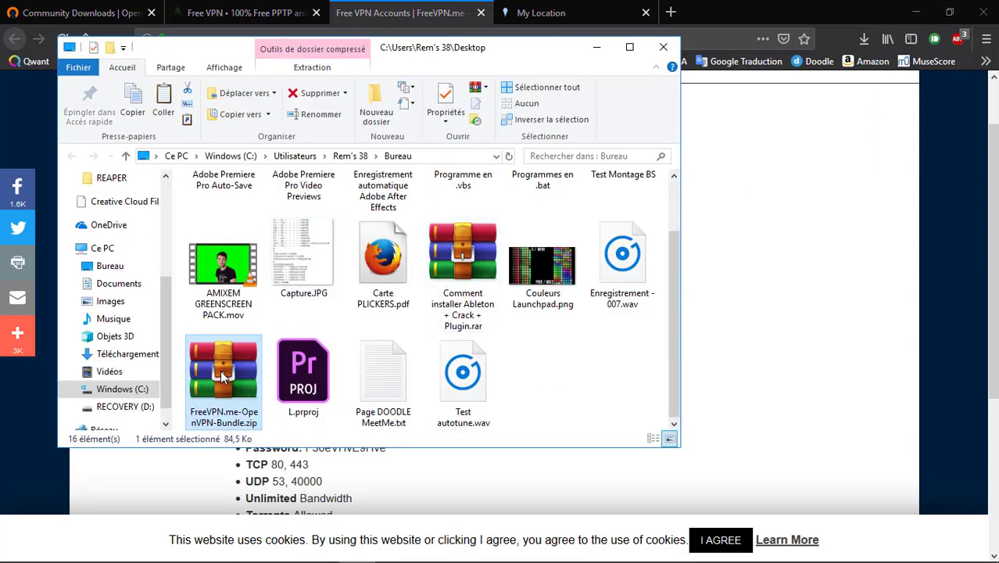
{"action": "double_click", "coordinate": [221, 370]}
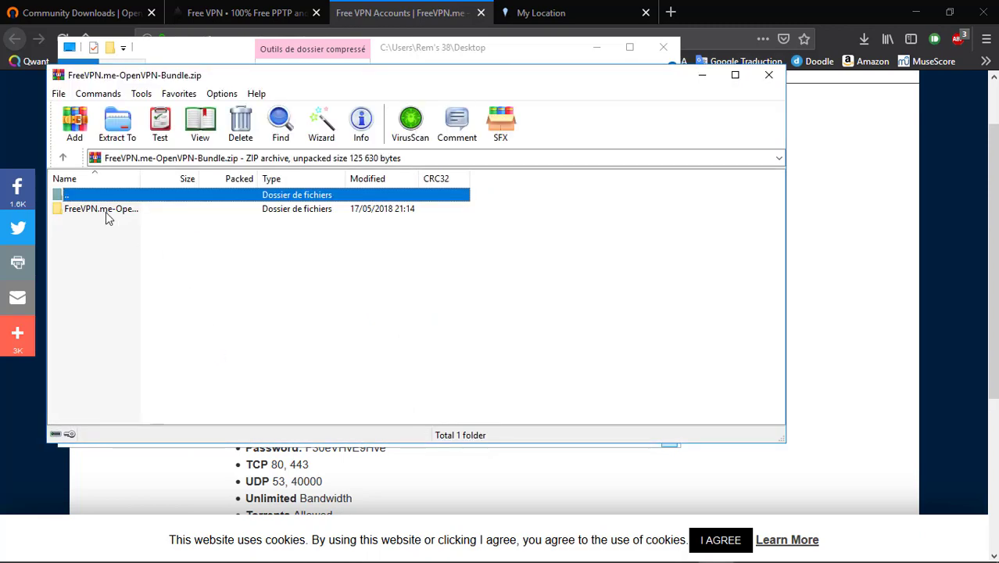
Examine the OpenVPN configuration files inside the bundle's 4 - FreeVPN.it and 1 - FreeVPN.me folders.
{"action": "double_click", "coordinate": [102, 208]}
{"action": "left_click_drag", "start_coordinate": [95, 314], "coordinate": [110, 331]}
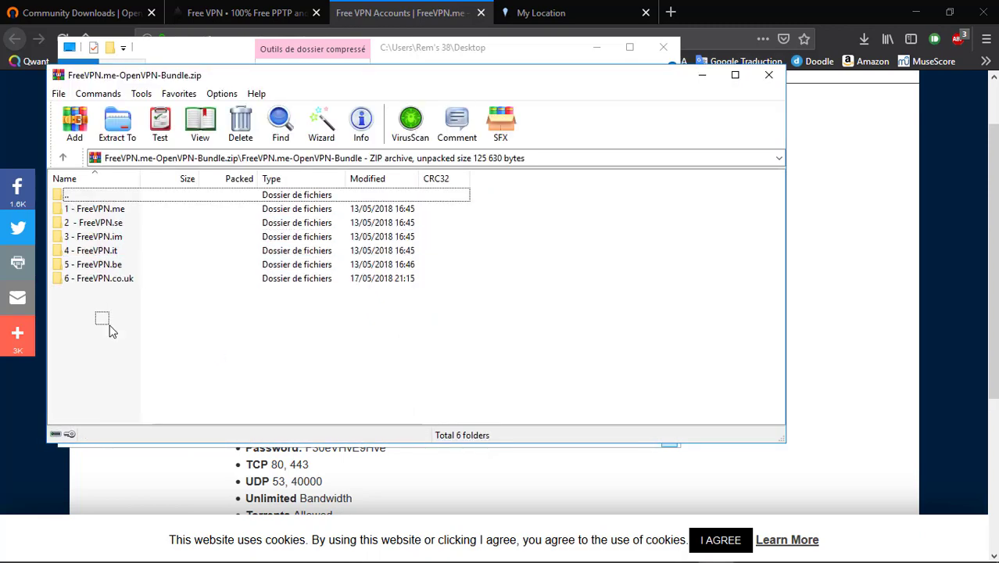
{"action": "left_click", "coordinate": [117, 265]}
{"action": "double_click", "coordinate": [111, 250]}
{"action": "mouse_move", "coordinate": [107, 288]}
{"action": "left_mouse_down"}
{"action": "mouse_move", "coordinate": [128, 193]}
{"action": "mouse_move", "coordinate": [111, 293]}
{"action": "left_mouse_up"}
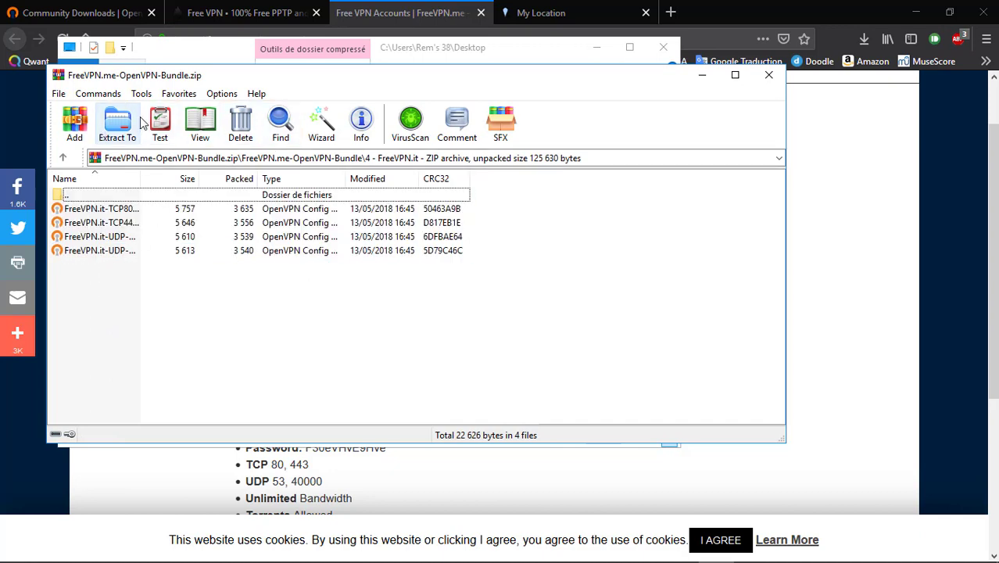
{"action": "double_click", "coordinate": [71, 195]}
{"action": "left_click", "coordinate": [131, 213]}
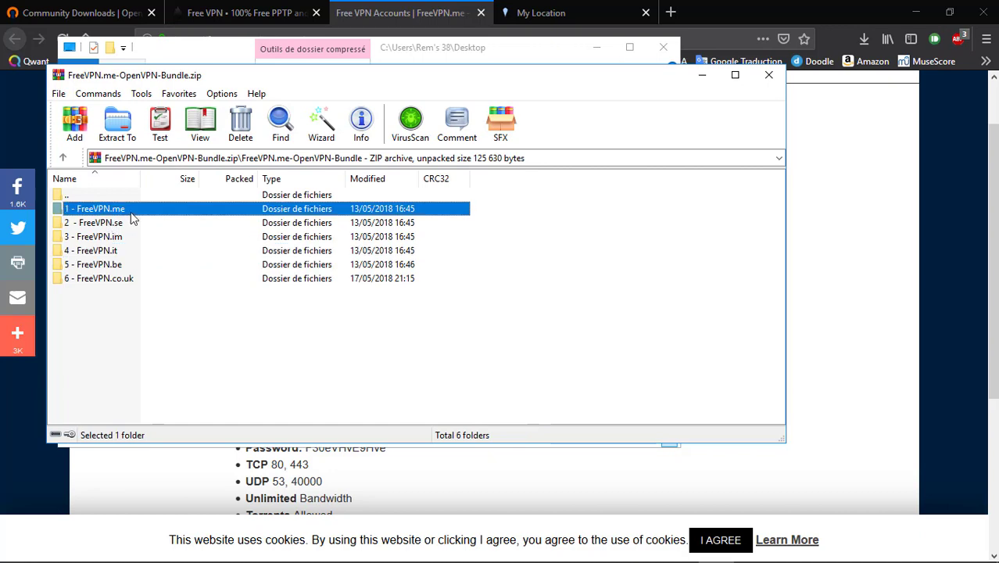
{"action": "double_click", "coordinate": [131, 213]}
{"action": "left_click_drag", "start_coordinate": [111, 299], "coordinate": [175, 403]}
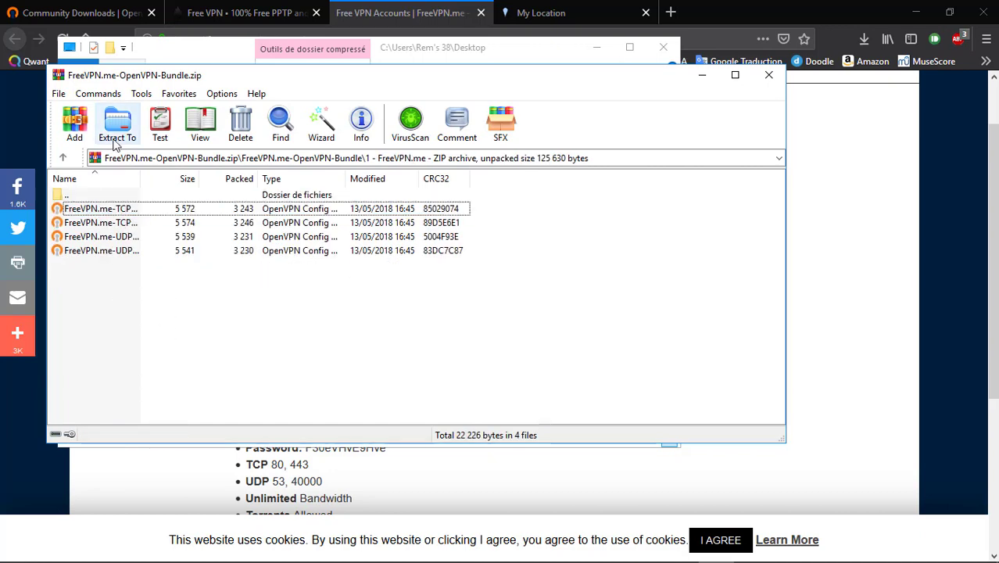
Return to the bundle's folder list and look over the FreeVPN.it, FreeVPN.co.uk and FreeVPN.be server folders.
{"action": "double_click", "coordinate": [65, 200]}
{"action": "left_click", "coordinate": [125, 251]}
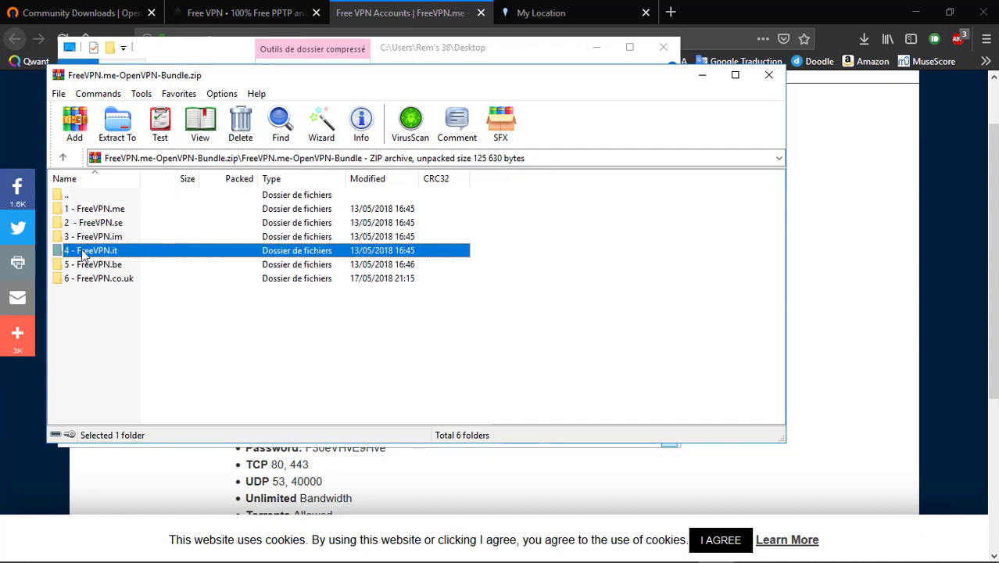
{"action": "left_click", "coordinate": [151, 279]}
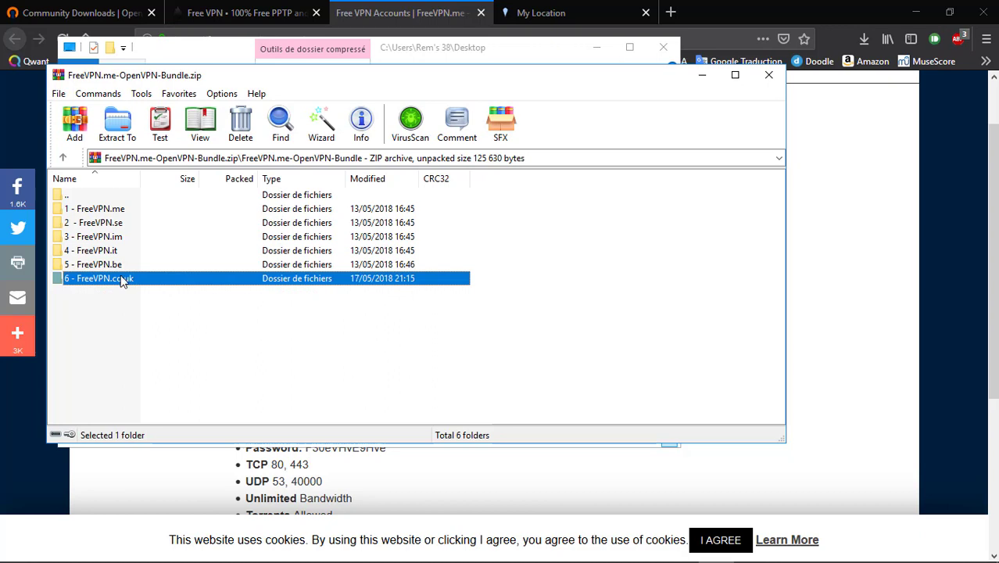
{"action": "left_click", "coordinate": [136, 266]}
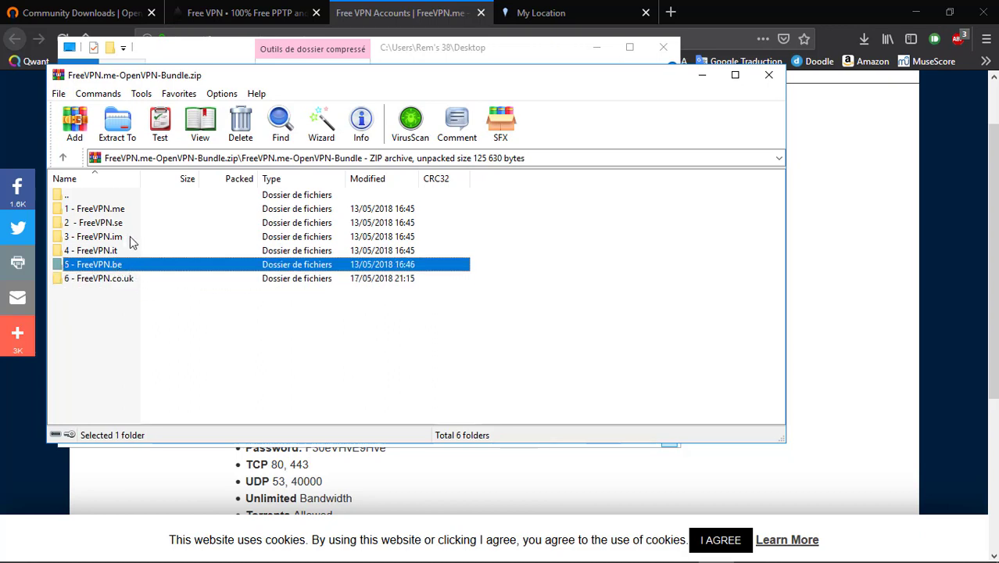
{"action": "left_click_drag", "start_coordinate": [154, 332], "coordinate": [332, 360]}
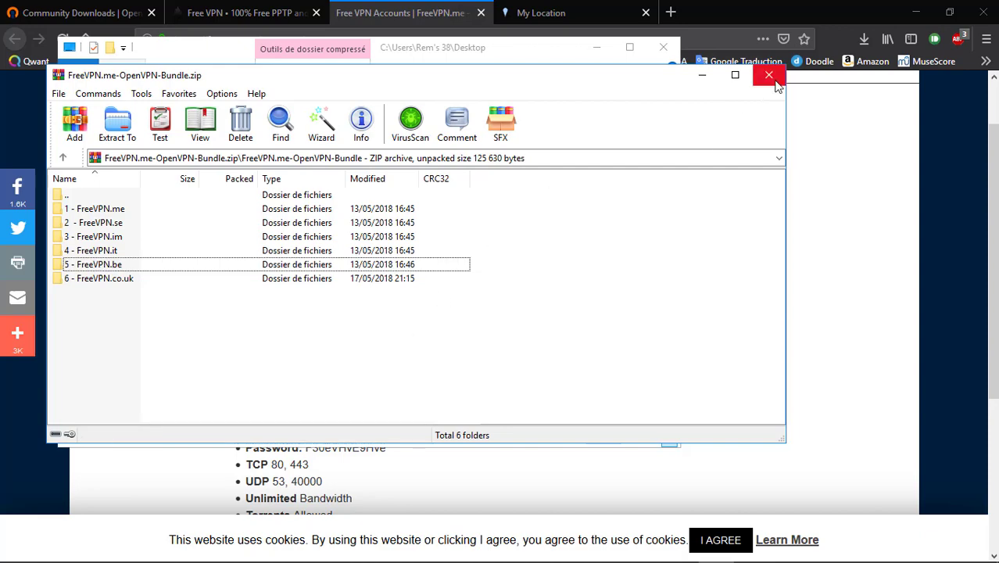
Close the archive and the Bureau folder window, and minimize the browser to show the desktop.
{"action": "left_click", "coordinate": [768, 74]}
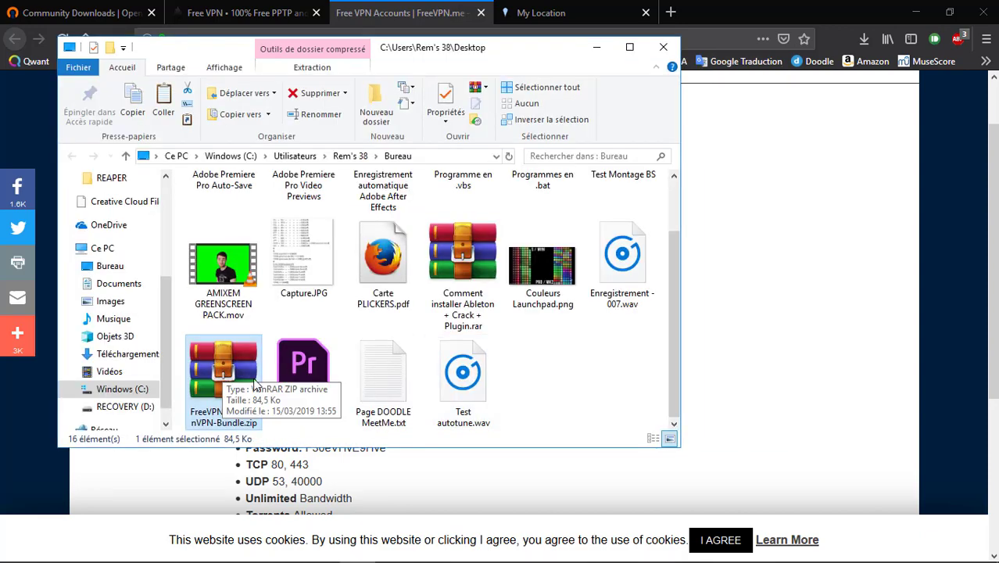
{"action": "left_click", "coordinate": [565, 389]}
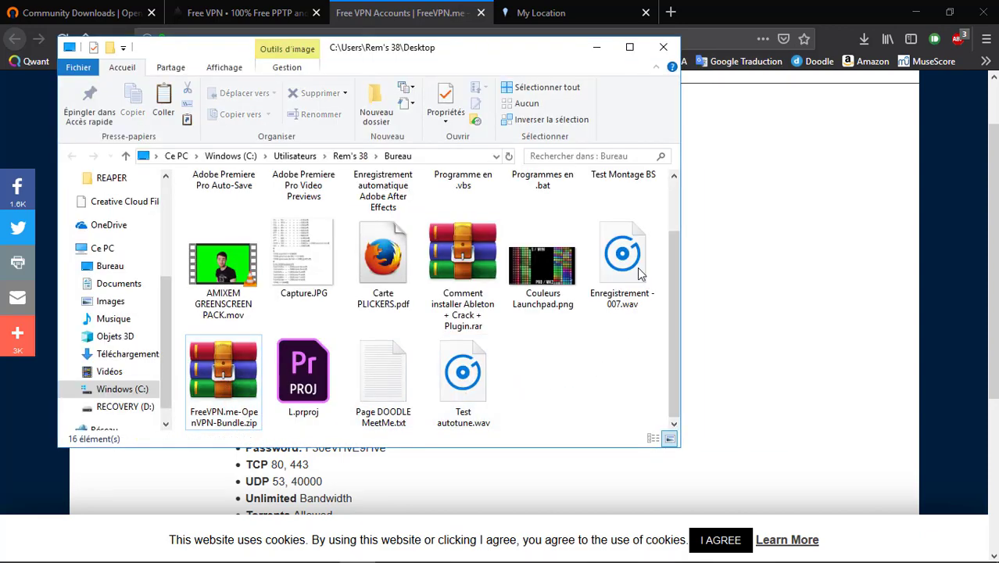
{"action": "left_click", "coordinate": [663, 47]}
{"action": "left_click", "coordinate": [916, 11]}
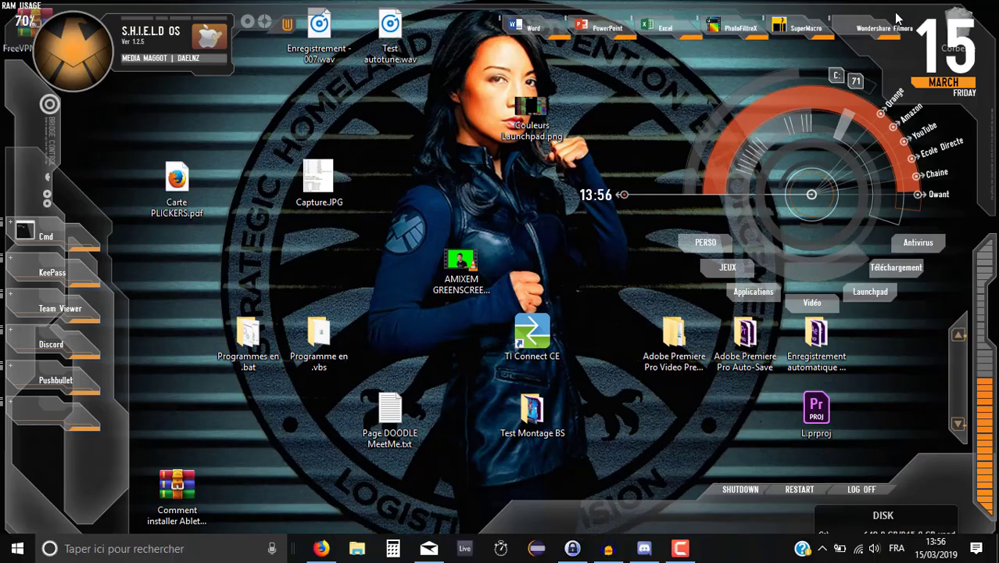
Review the VPNBook server profiles and the options of the vpnbook-de4-udp25000 connection in OpenVPN GUI, leaving the connection active.
{"action": "left_click", "coordinate": [822, 549]}
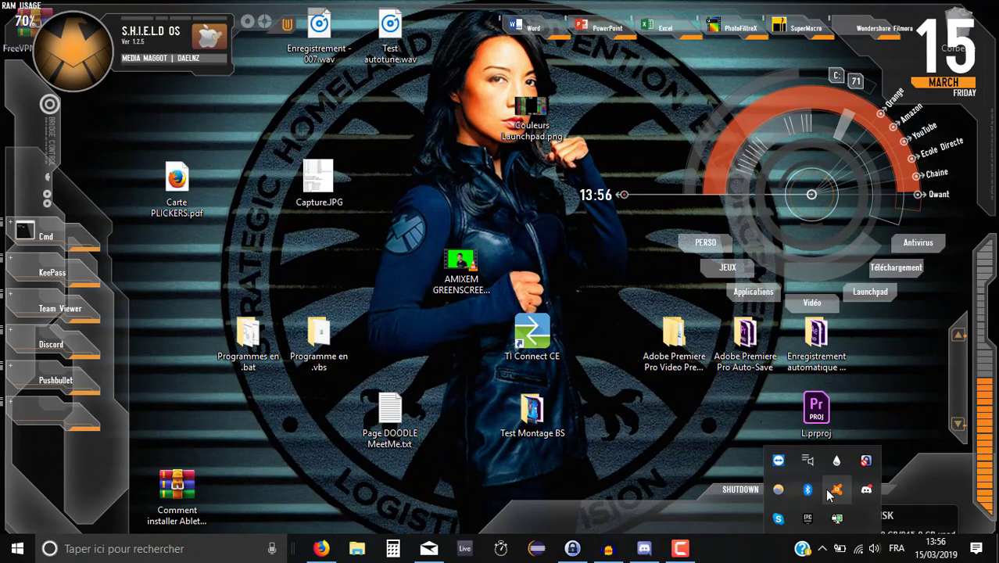
{"action": "right_click", "coordinate": [836, 522]}
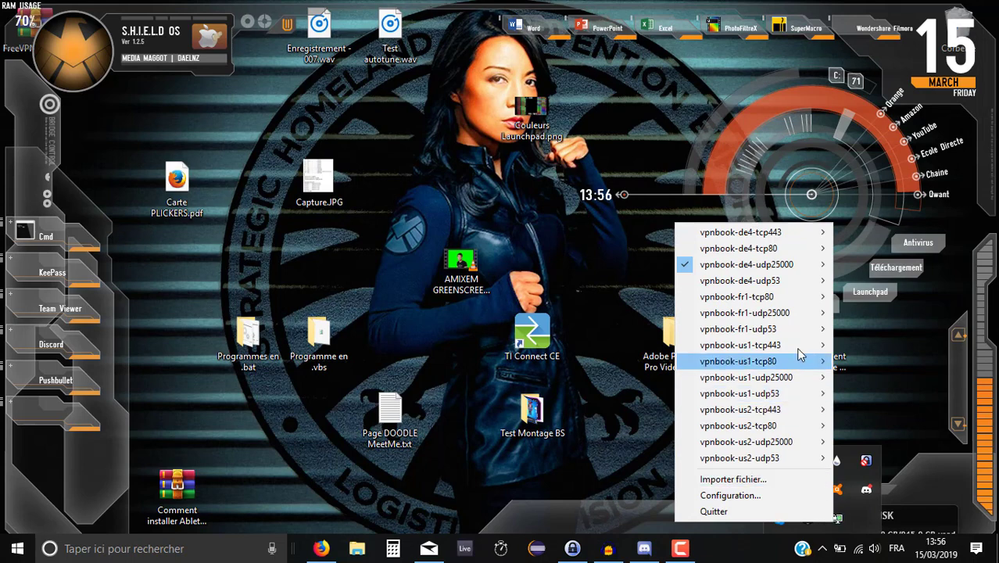
{"action": "mouse_move", "coordinate": [762, 272]}
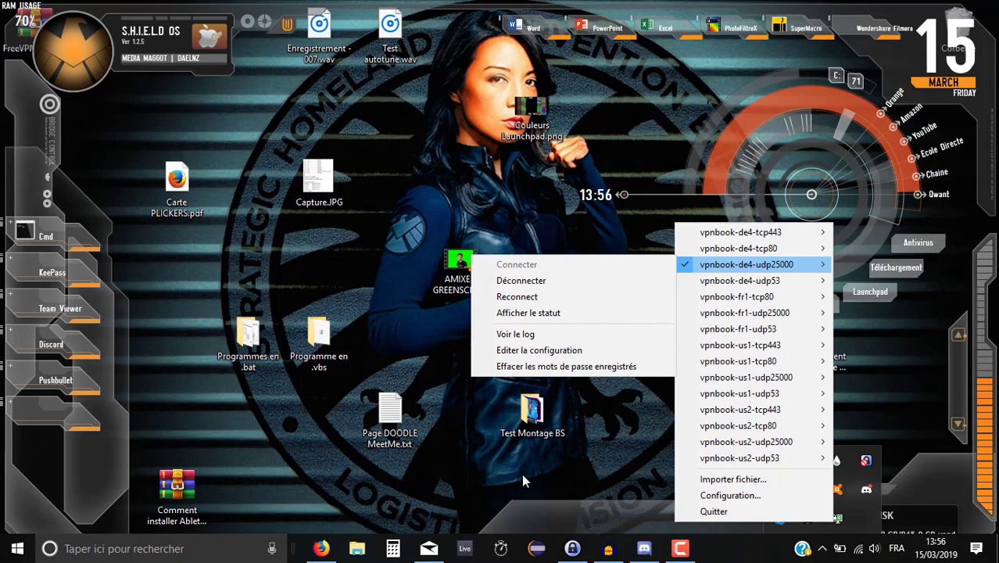
{"action": "left_click", "coordinate": [547, 469]}
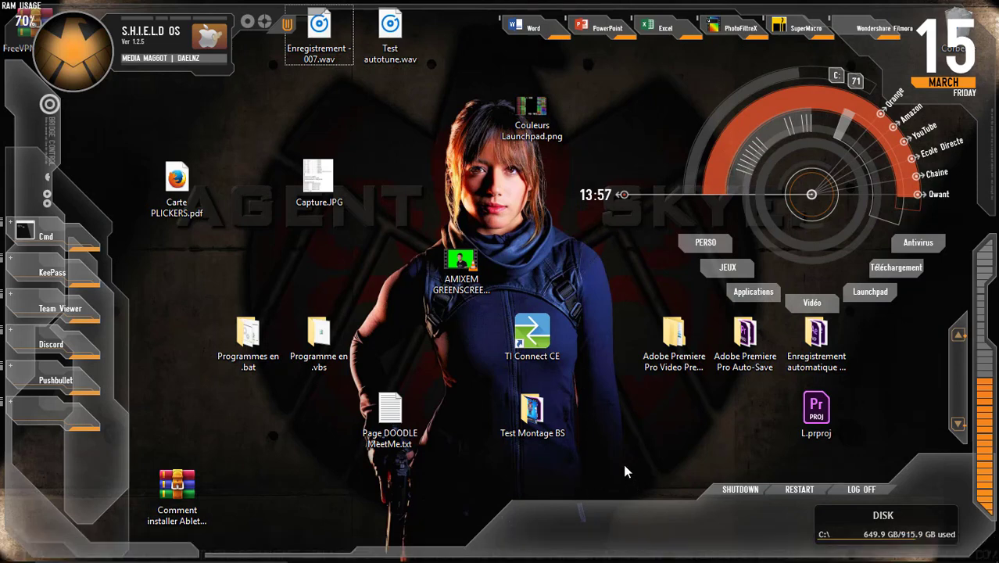
Switch to Discord, look at the latest welcome message in the nouvelles-arrivées channel, and minimize the window.
{"action": "left_click", "coordinate": [631, 549]}
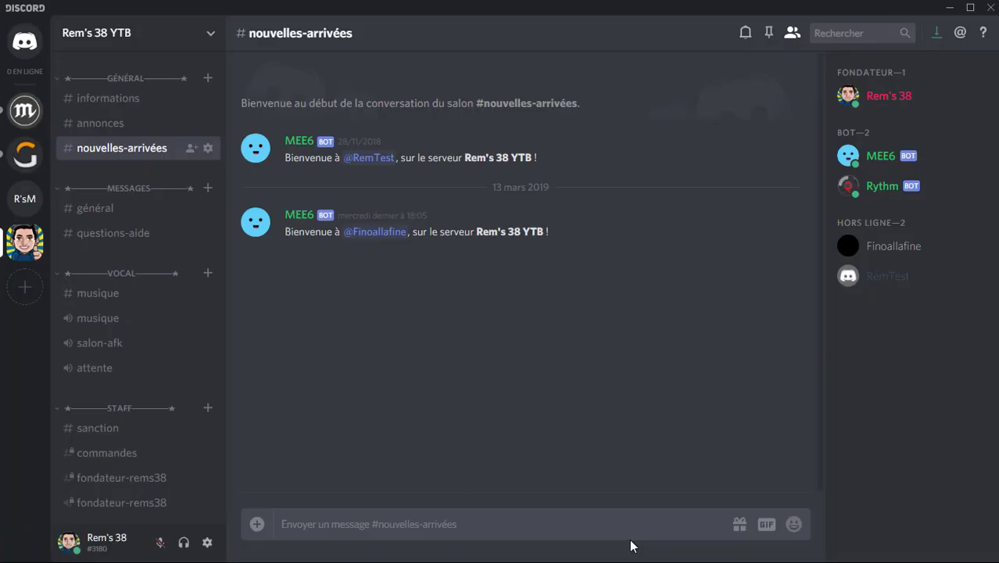
{"action": "left_click_drag", "start_coordinate": [280, 234], "coordinate": [562, 225]}
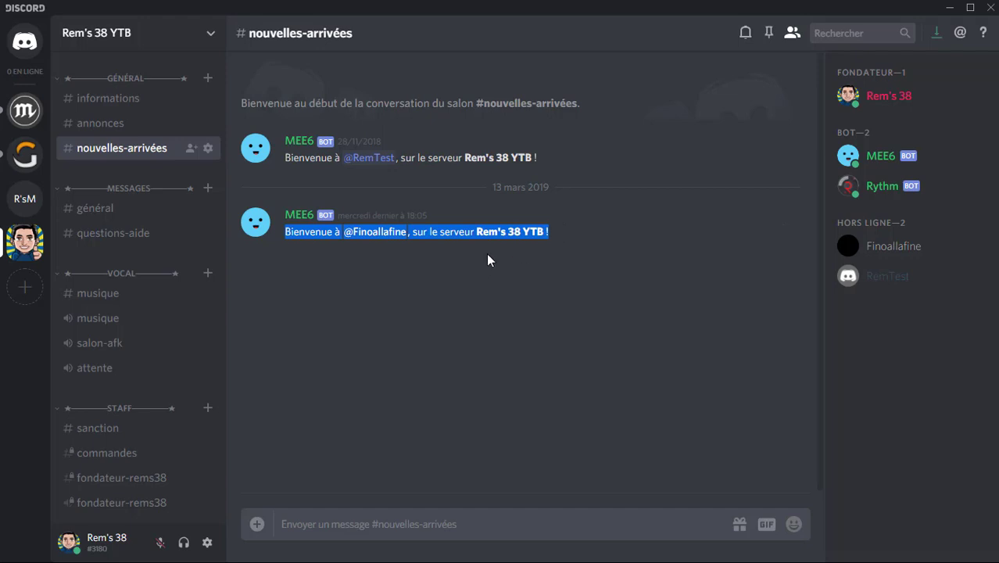
{"action": "left_click", "coordinate": [446, 231]}
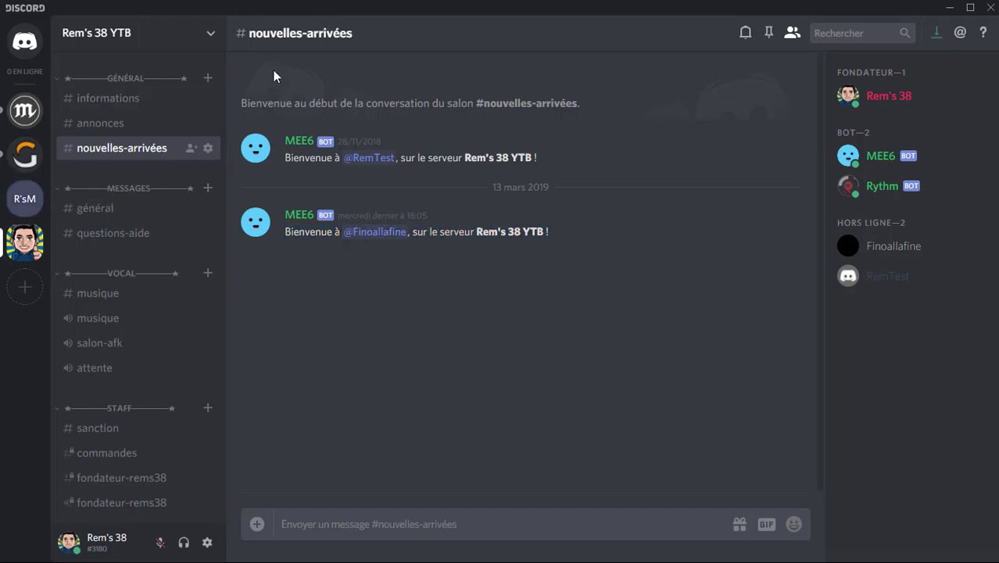
{"action": "left_click", "coordinate": [950, 8]}
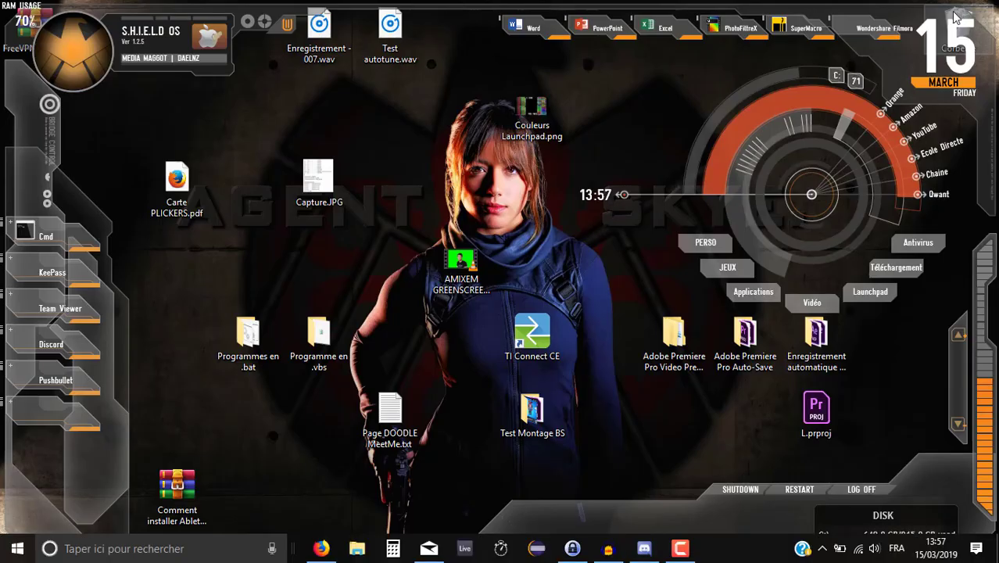